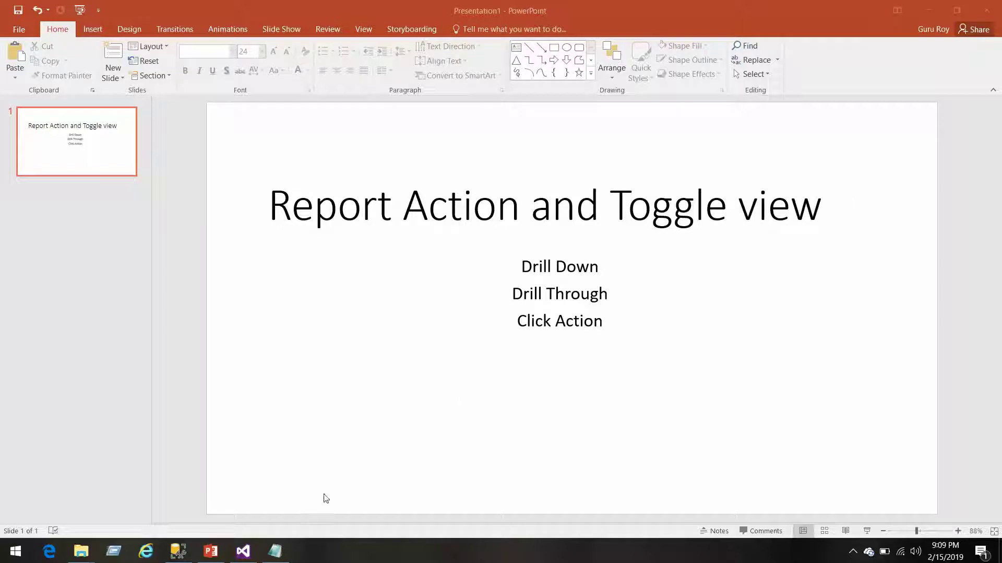
# Step: Start adding a new report item named Products to the Reports folder, then cancel the Report Wizard
pyautogui.click(246, 550)
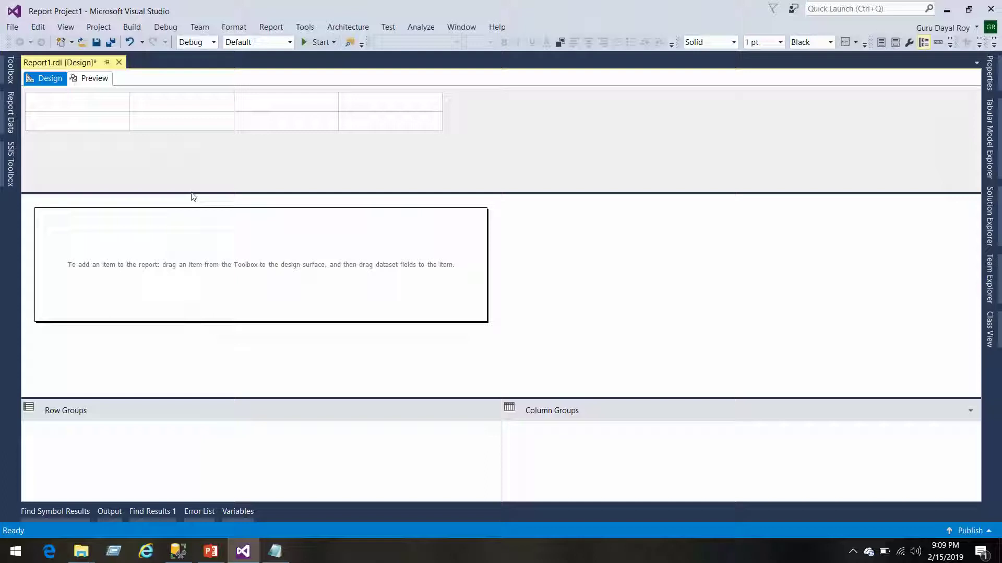
pyautogui.click(989, 224)
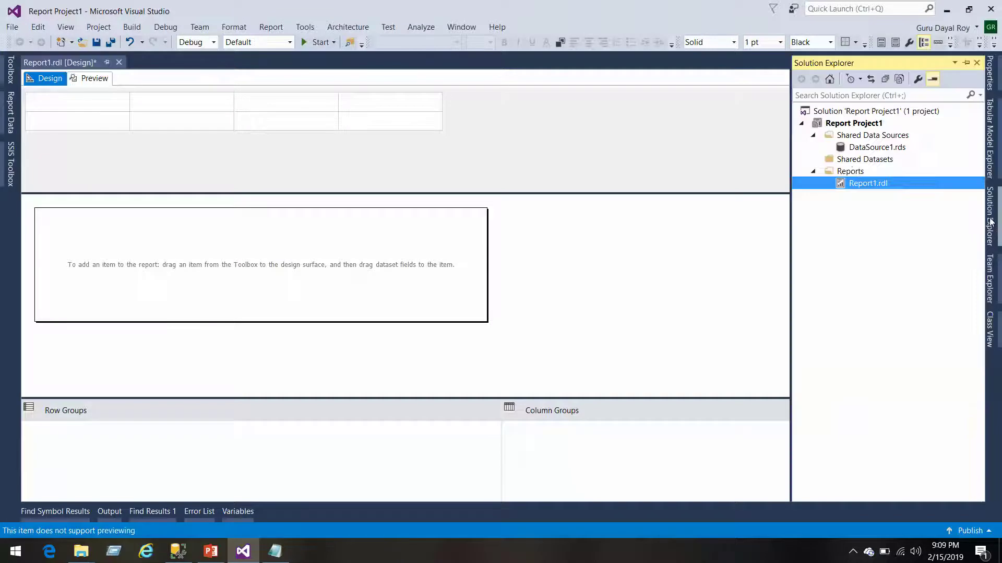
pyautogui.rightClick(852, 174)
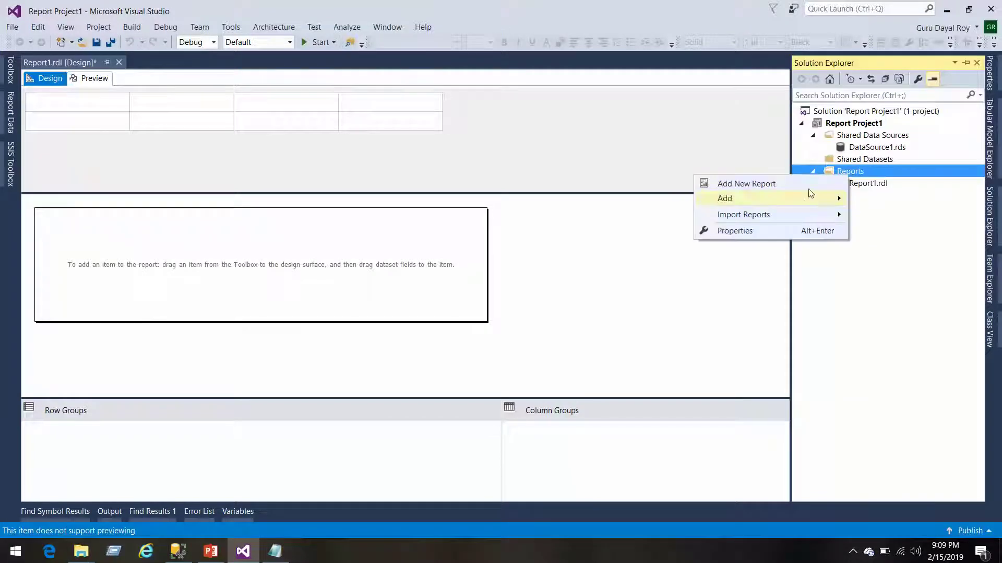
pyautogui.moveTo(807, 206)
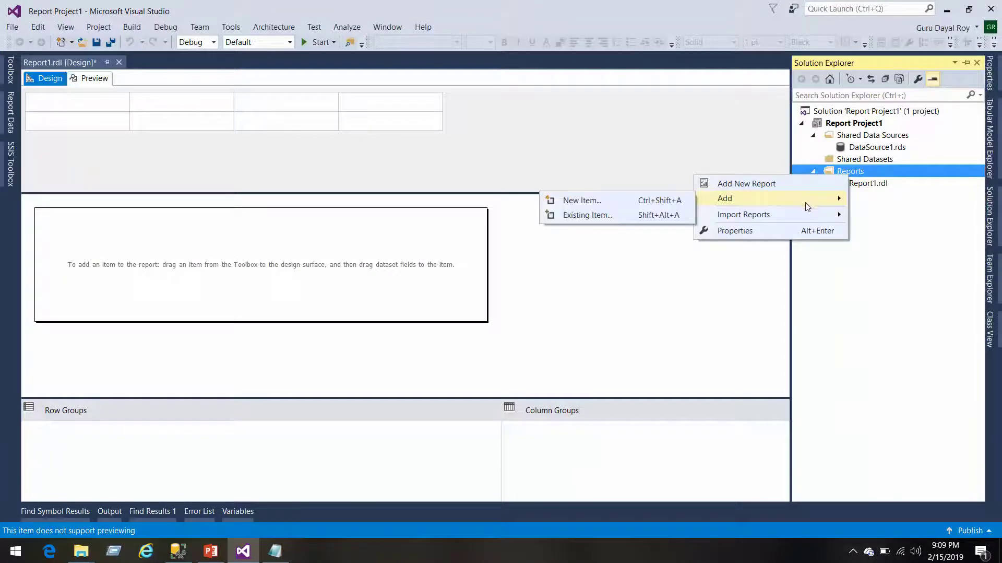
pyautogui.click(587, 201)
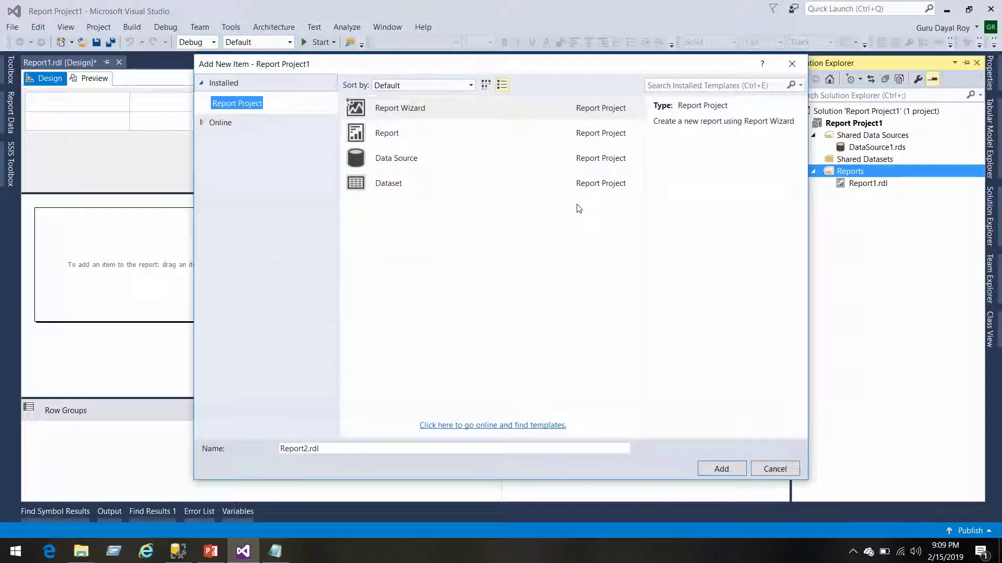
pyautogui.click(299, 447)
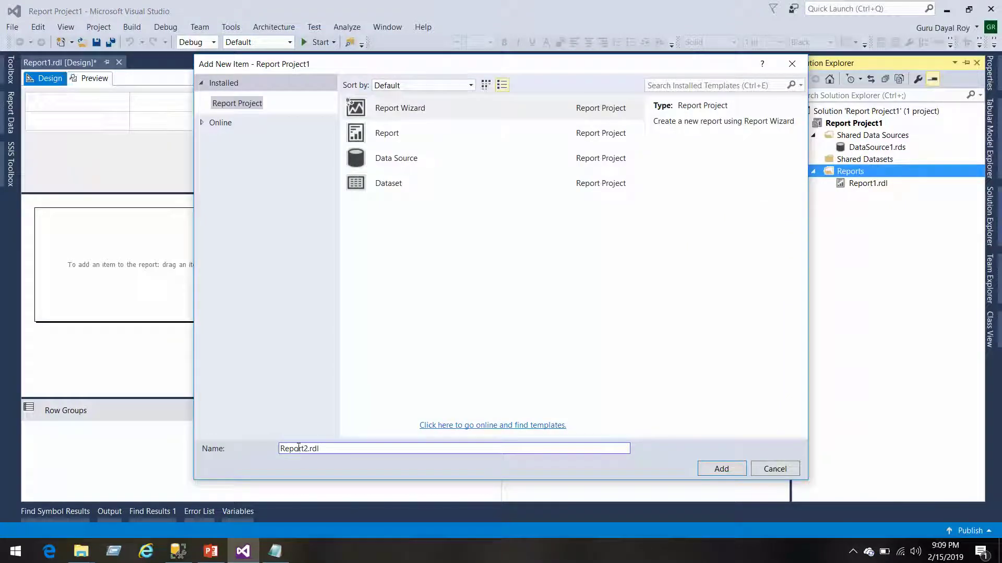
pyautogui.doubleClick(299, 448)
pyautogui.hotkey('shift', 'Left')
pyautogui.hotkey('shift', 'Left')
pyautogui.hotkey('shift', 'Left')
pyautogui.hotkey('shift', 'Left')
pyautogui.write('Products')
pyautogui.click(729, 470)
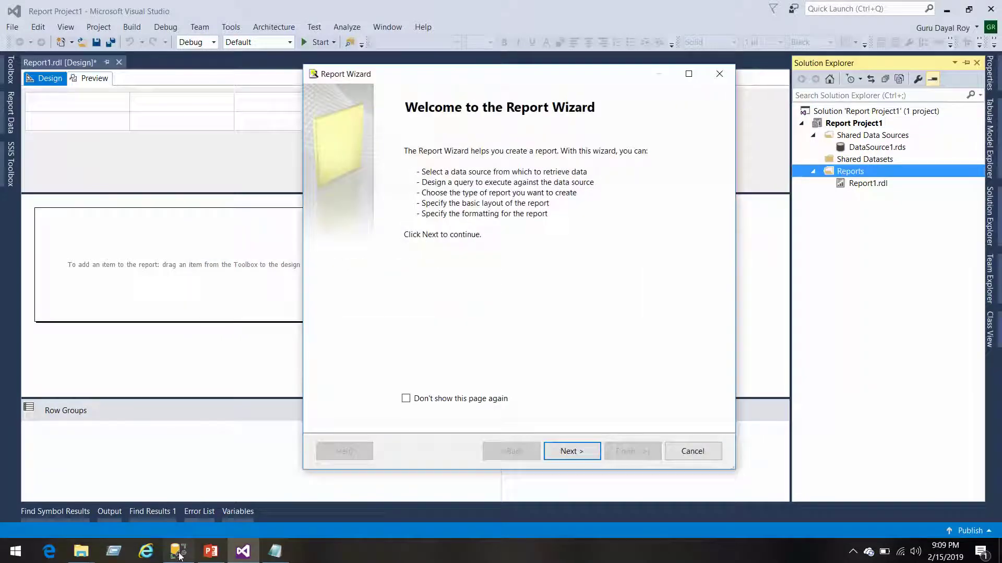
pyautogui.click(669, 450)
# Step: Add an empty report named Products.rdl and select the Products query text in SQL Server Management Studio
pyautogui.rightClick(853, 172)
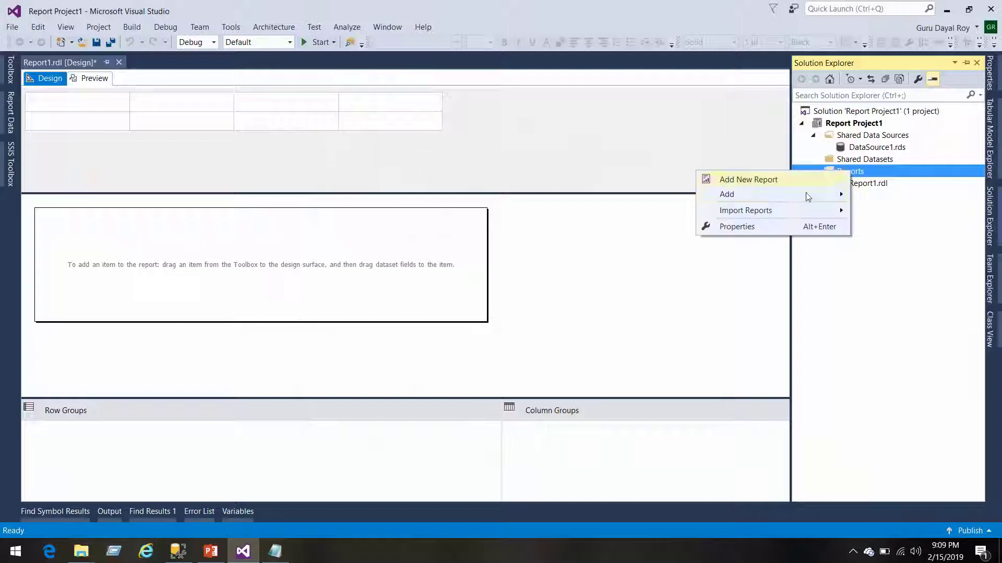
pyautogui.moveTo(809, 196)
pyautogui.click(620, 200)
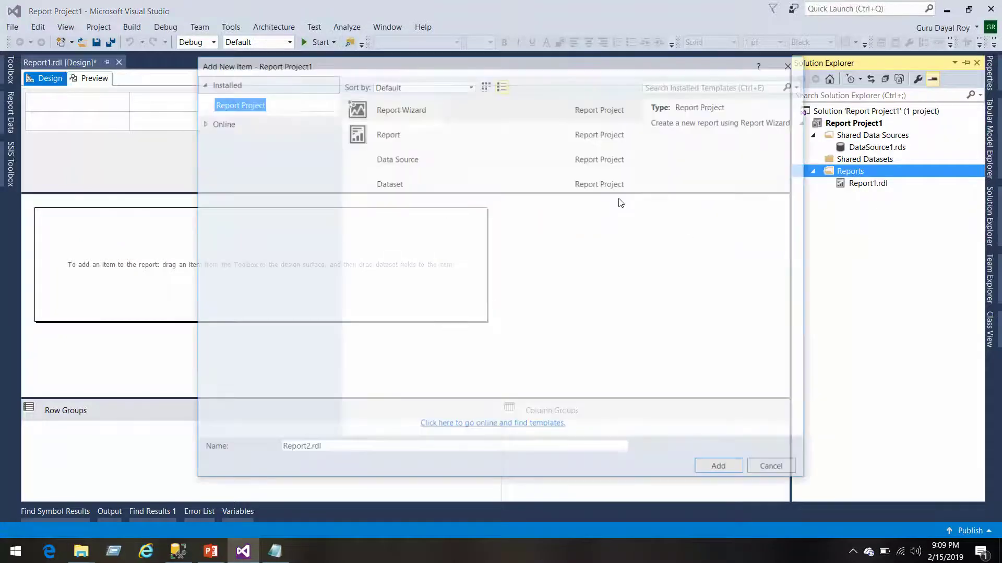
pyautogui.click(390, 135)
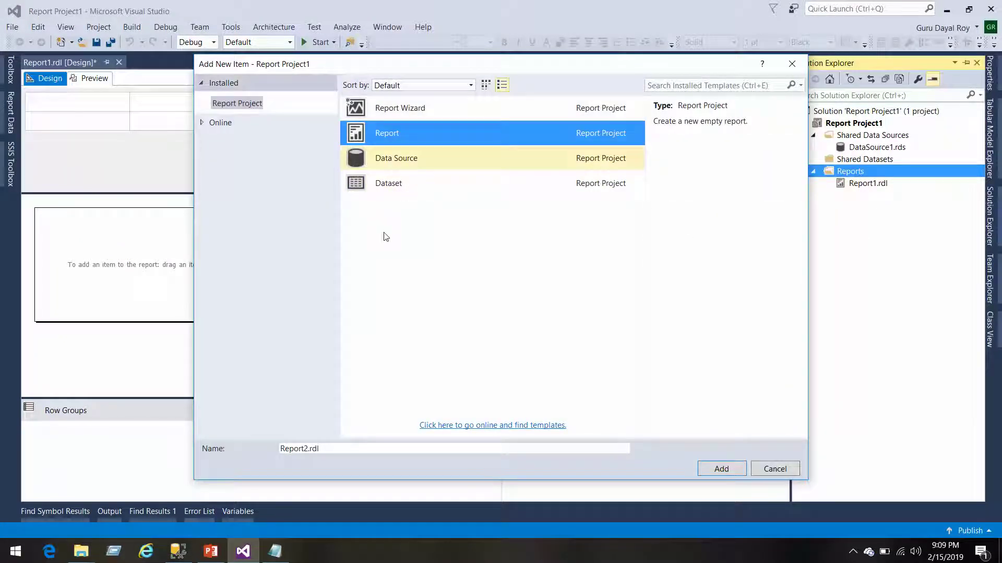
pyautogui.click(306, 448)
pyautogui.doubleClick(307, 448)
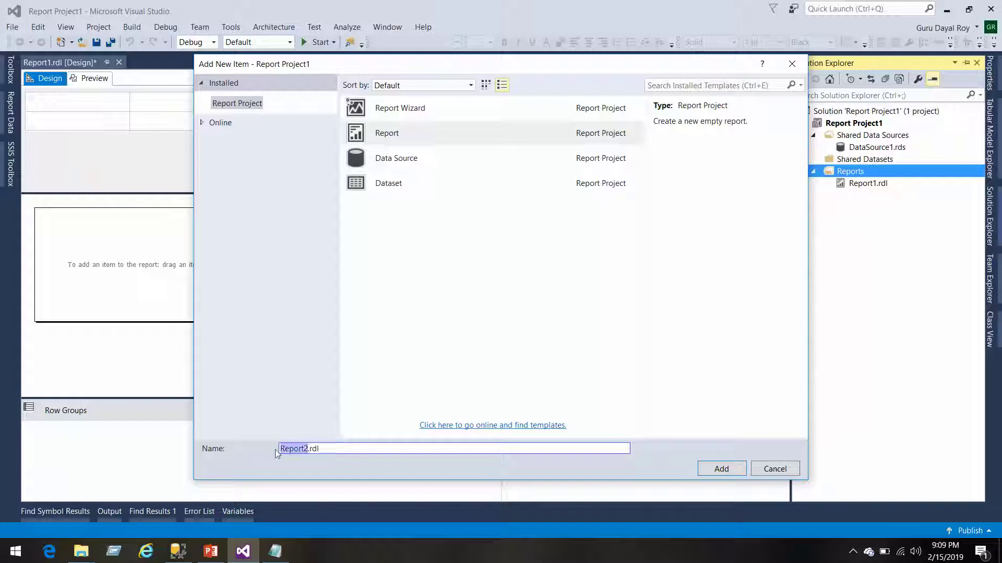
pyautogui.write('Products')
pyautogui.click(735, 469)
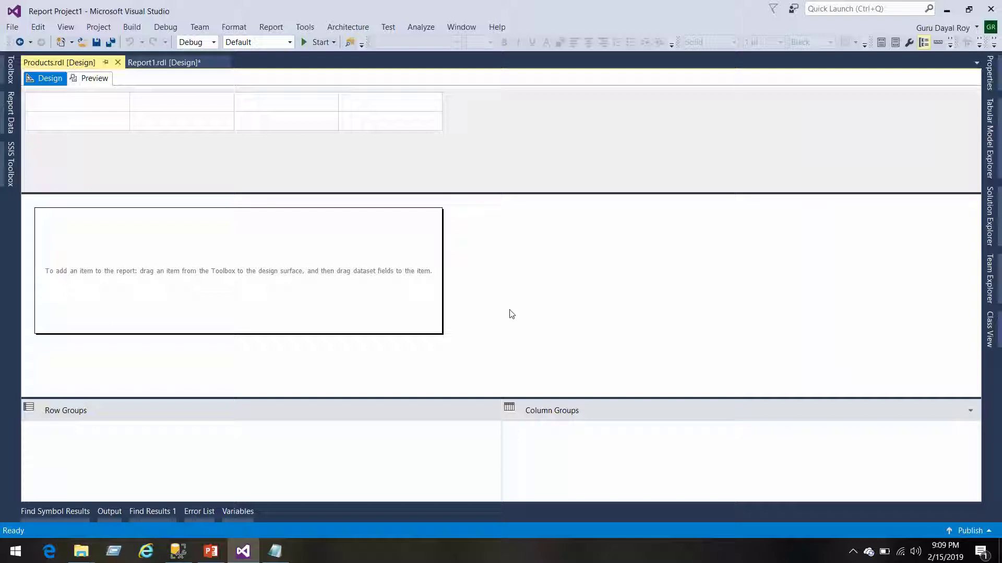
pyautogui.click(178, 550)
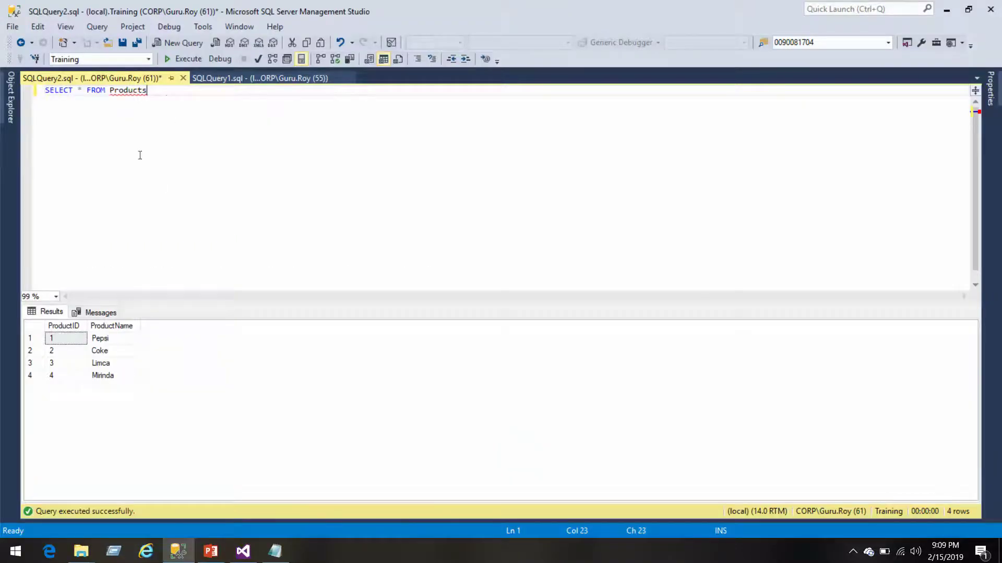
pyautogui.moveTo(152, 91); pyautogui.dragTo(38, 91)
pyautogui.hotkey('ctrl', 'c')
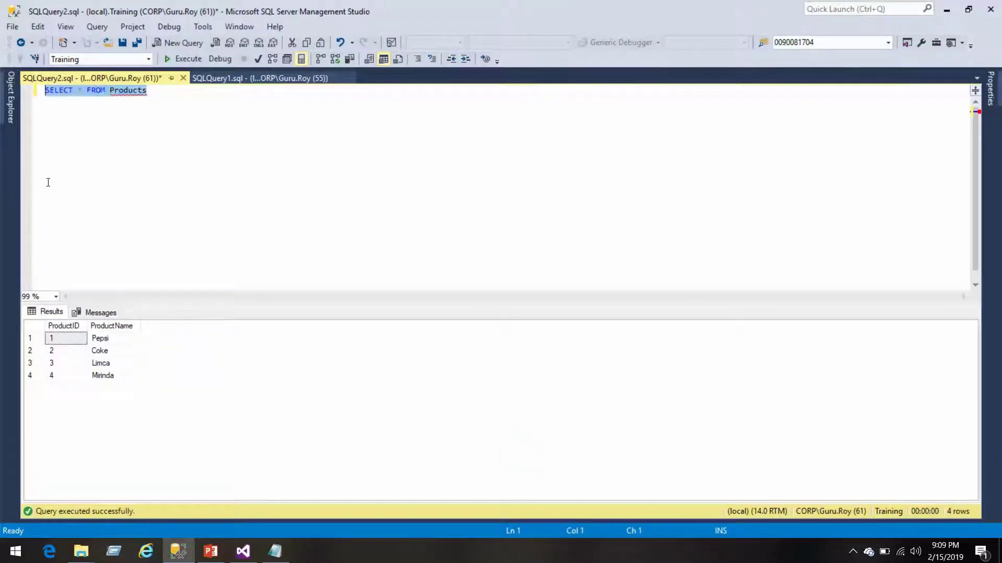
# Step: Add DataSource1 connected to server '.' and the Training database, testing the connection
pyautogui.click(243, 550)
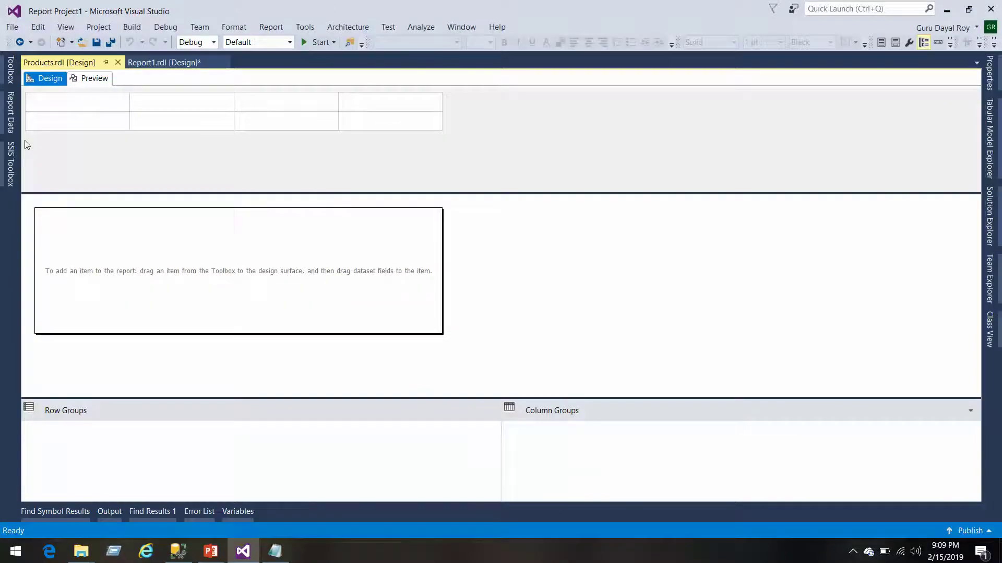
pyautogui.click(13, 103)
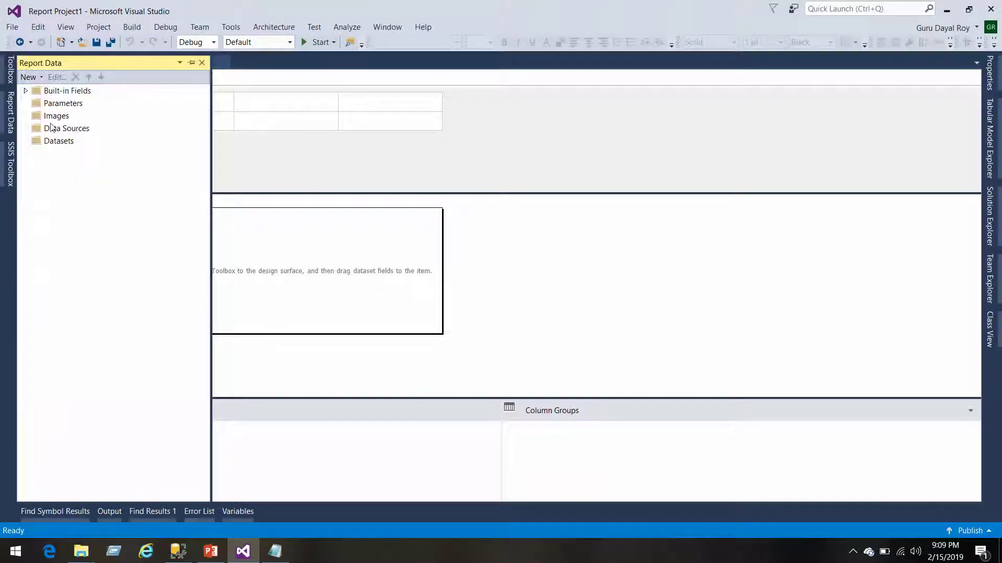
pyautogui.rightClick(72, 130)
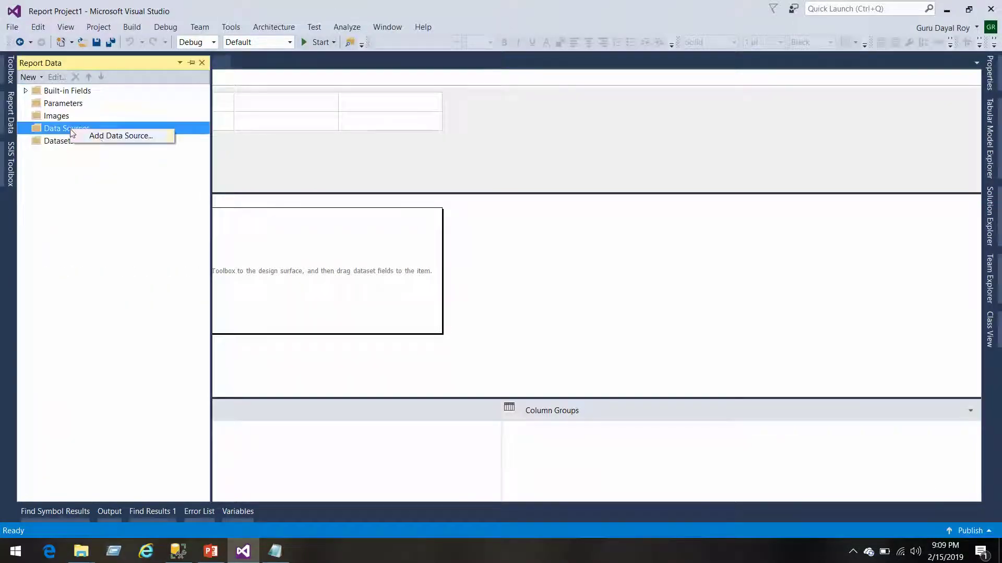
pyautogui.click(106, 137)
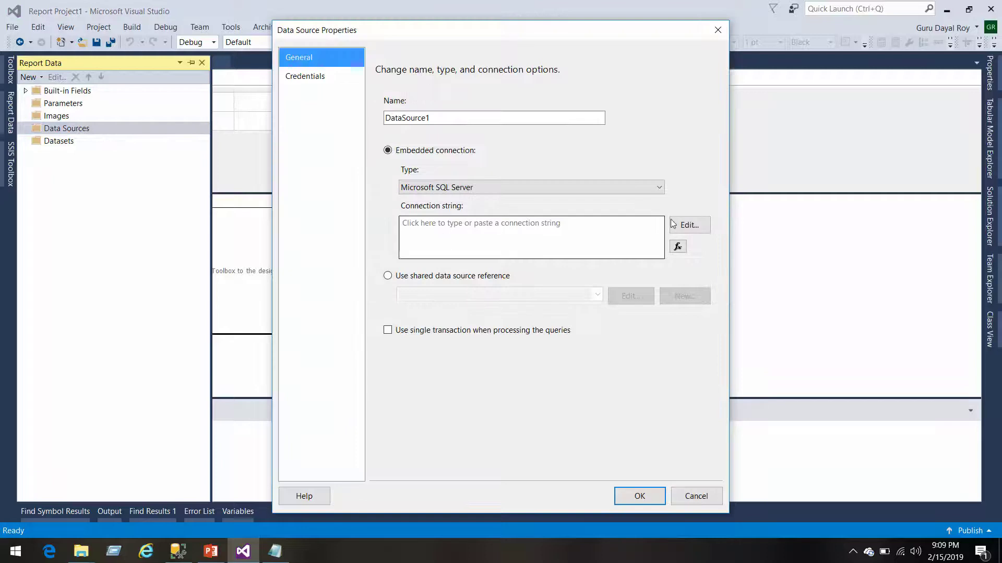
pyautogui.click(689, 226)
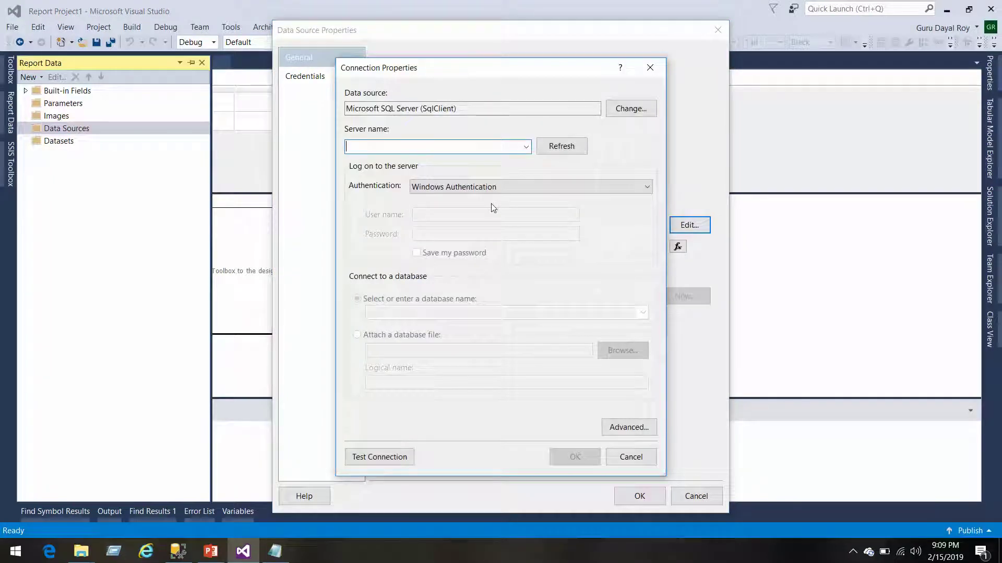
pyautogui.write('.')
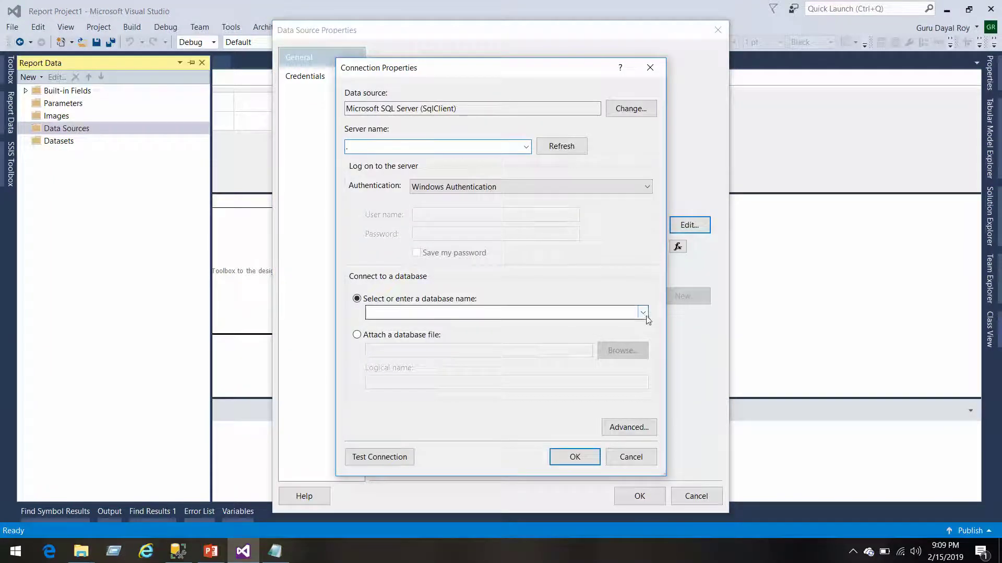
pyautogui.click(643, 312)
pyautogui.click(430, 452)
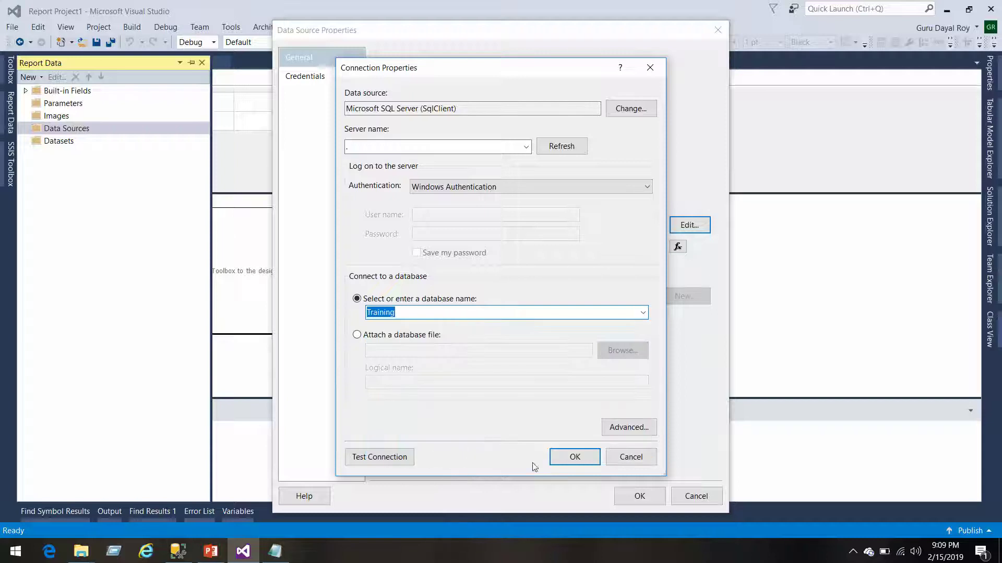
pyautogui.click(412, 458)
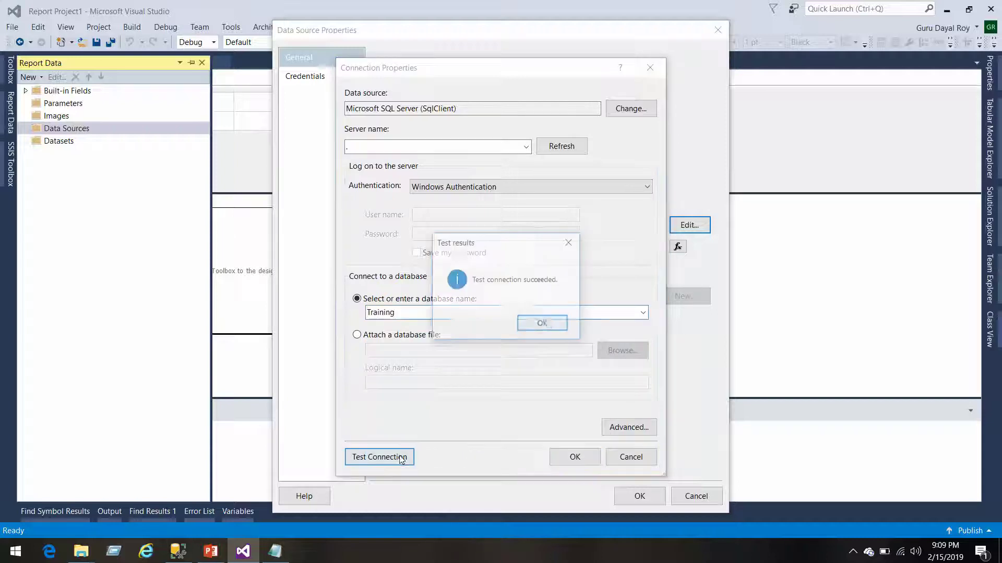
pyautogui.click(542, 323)
pyautogui.click(573, 454)
pyautogui.click(637, 495)
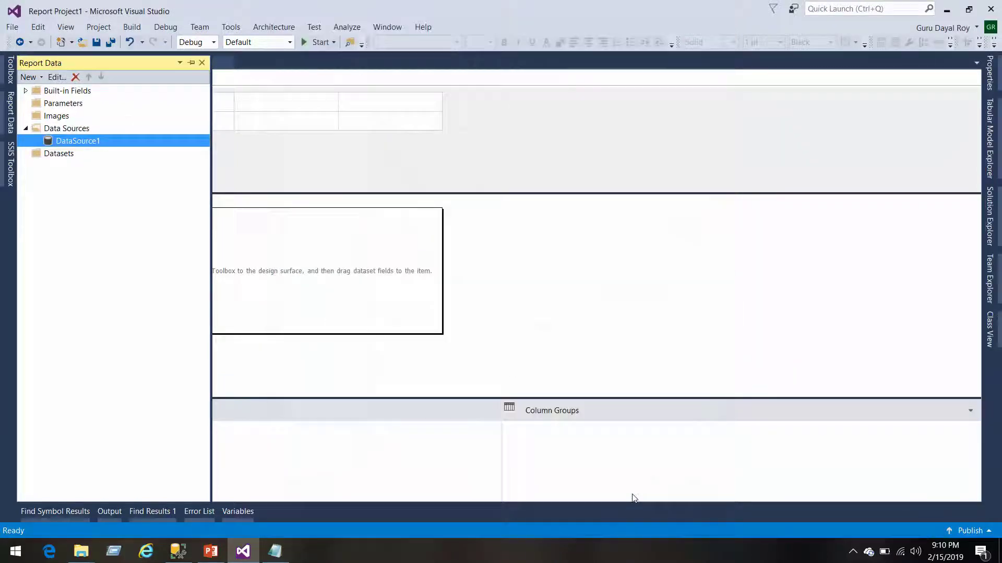
# Step: Add embedded DataSet1 on DataSource1 with the query SELECT * FROM Products
pyautogui.rightClick(54, 155)
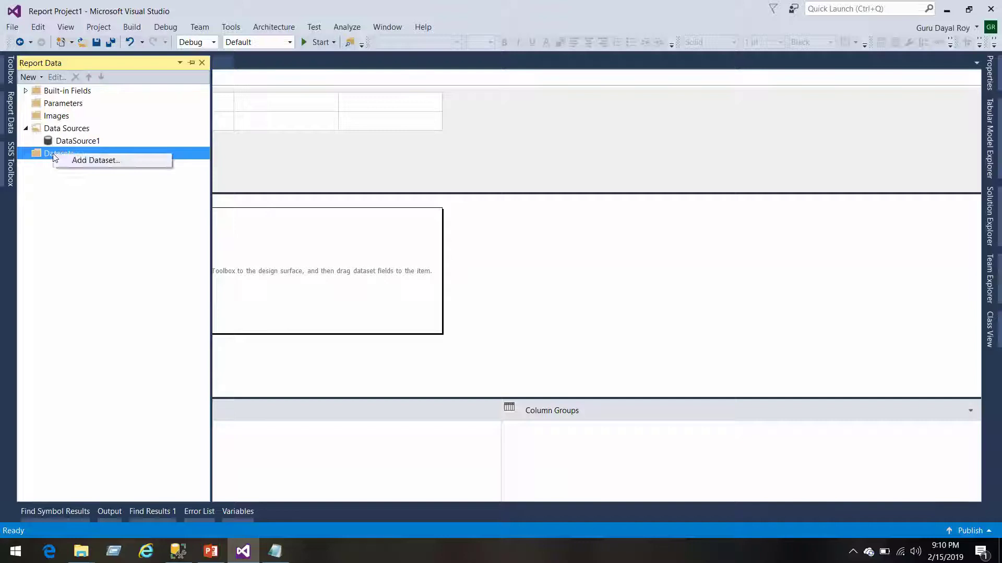
pyautogui.click(85, 160)
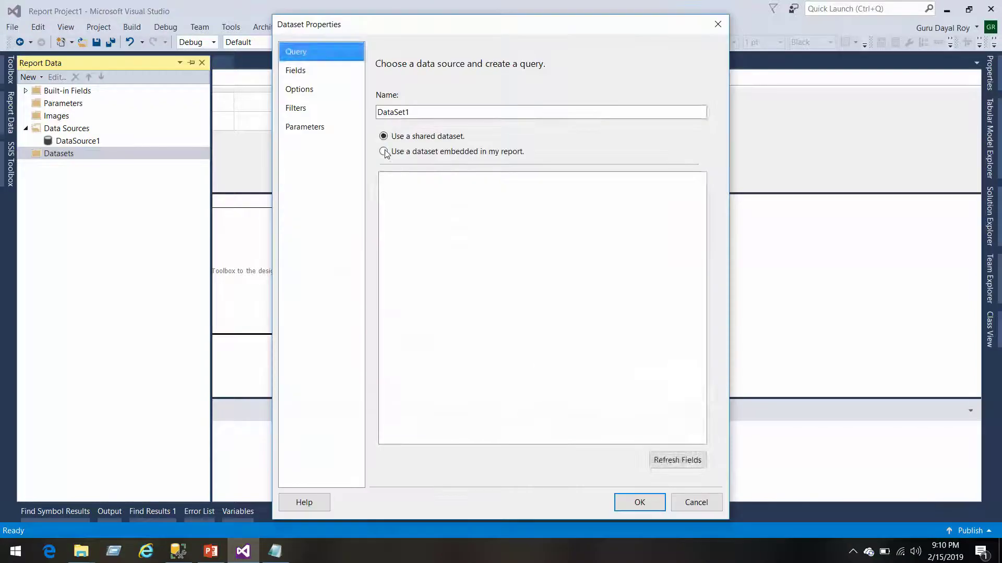
pyautogui.click(384, 151)
pyautogui.click(436, 196)
pyautogui.click(444, 209)
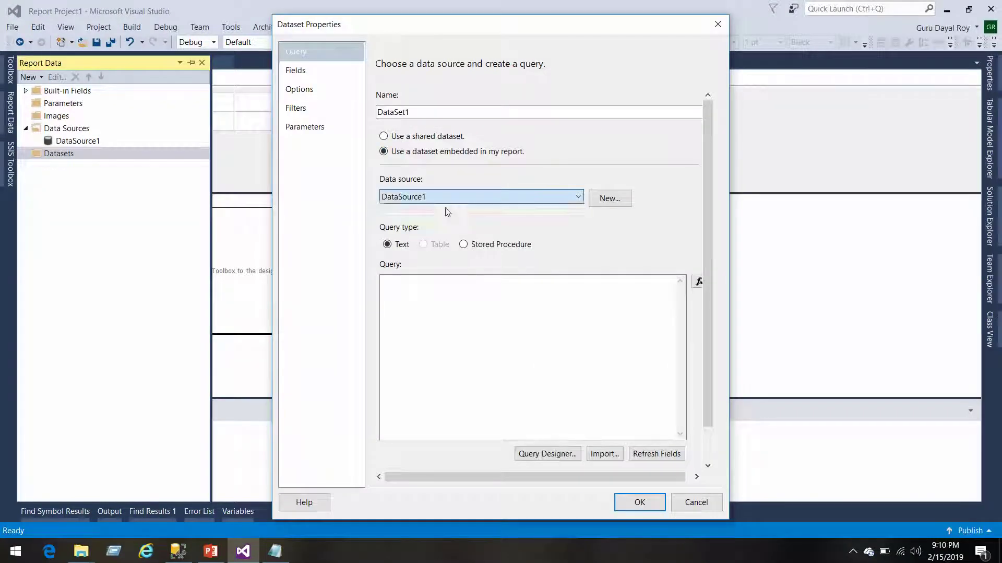
pyautogui.click(434, 304)
pyautogui.hotkey('ctrl', 'v')
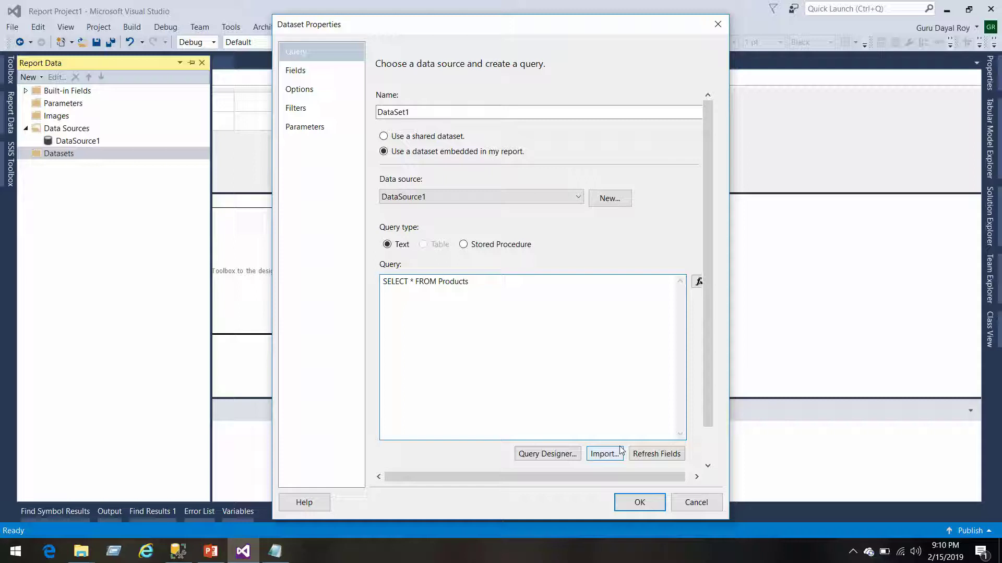
pyautogui.scroll(-1, 528, 323)
pyautogui.click(299, 73)
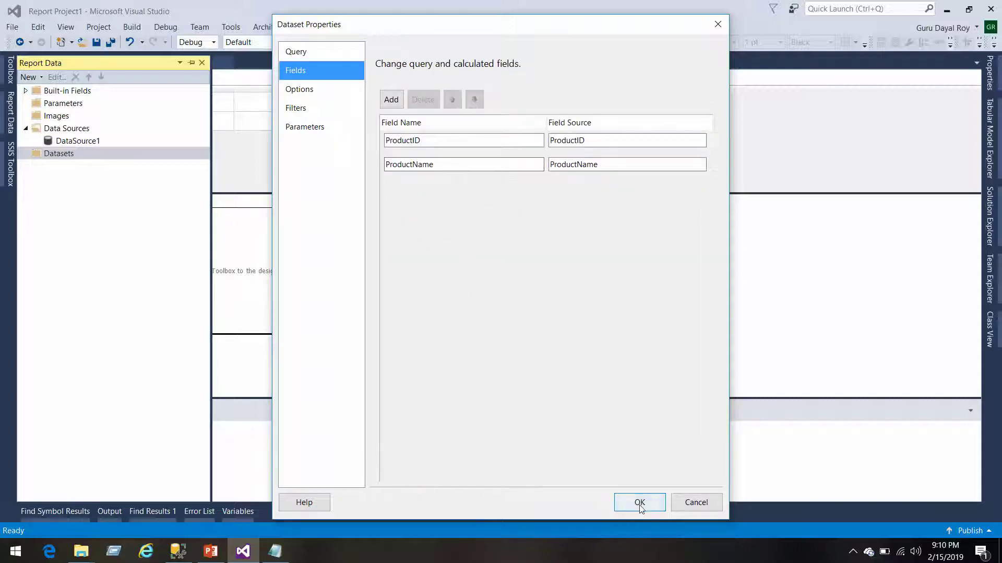
pyautogui.click(638, 504)
pyautogui.click(294, 253)
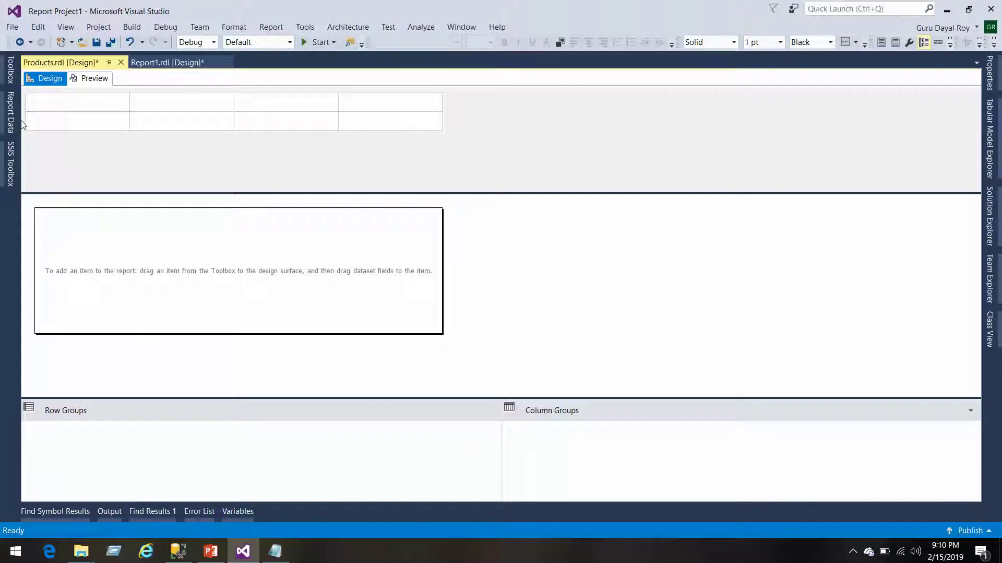
# Step: Place a table on the report body and fill its first two columns with ProductID and ProductName
pyautogui.click(9, 63)
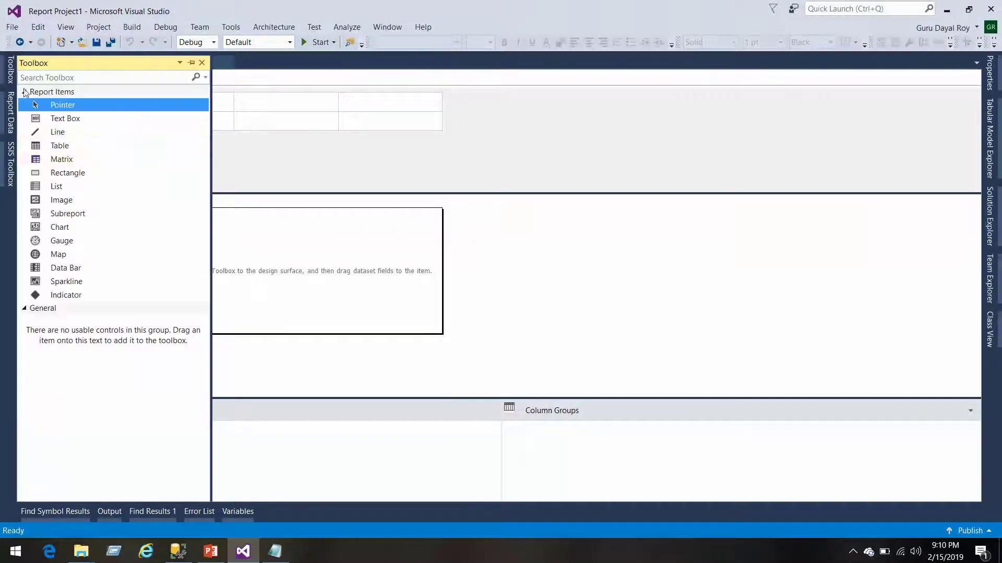
pyautogui.moveTo(60, 151); pyautogui.dragTo(42, 208)
pyautogui.click(92, 231)
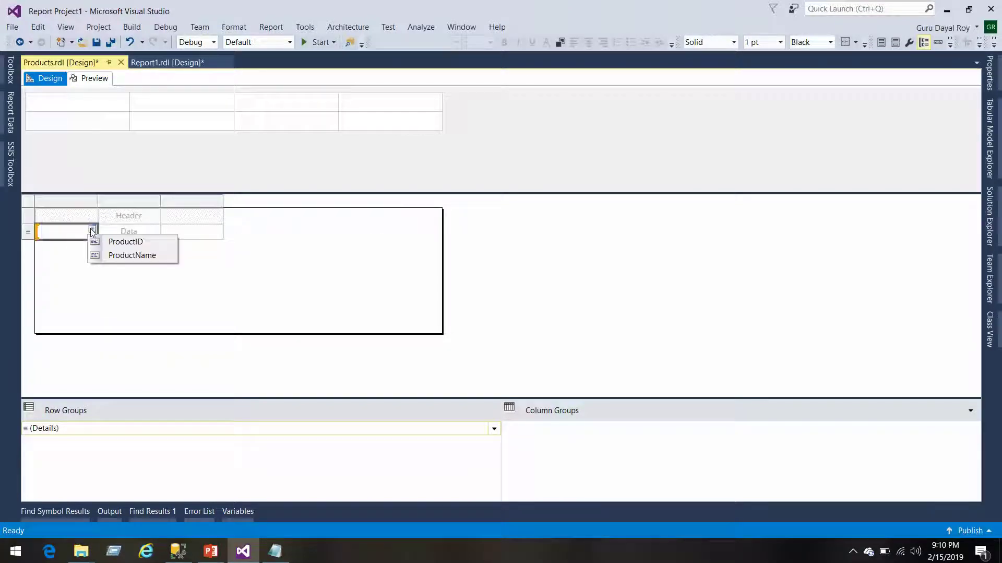
pyautogui.click(123, 240)
pyautogui.click(155, 230)
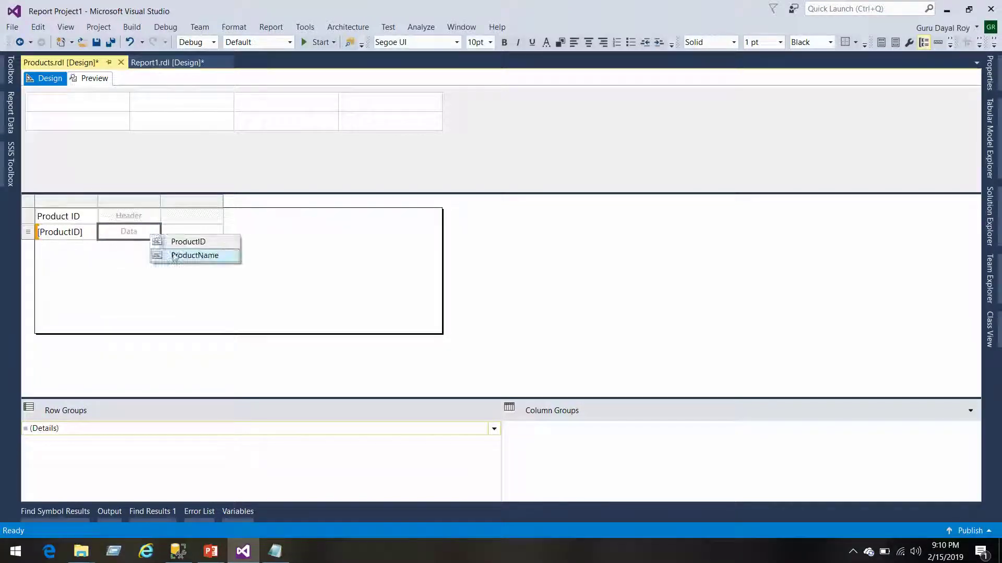
pyautogui.click(189, 257)
# Step: Delete the empty third column, make the header row bold, save, and preview the report
pyautogui.rightClick(214, 208)
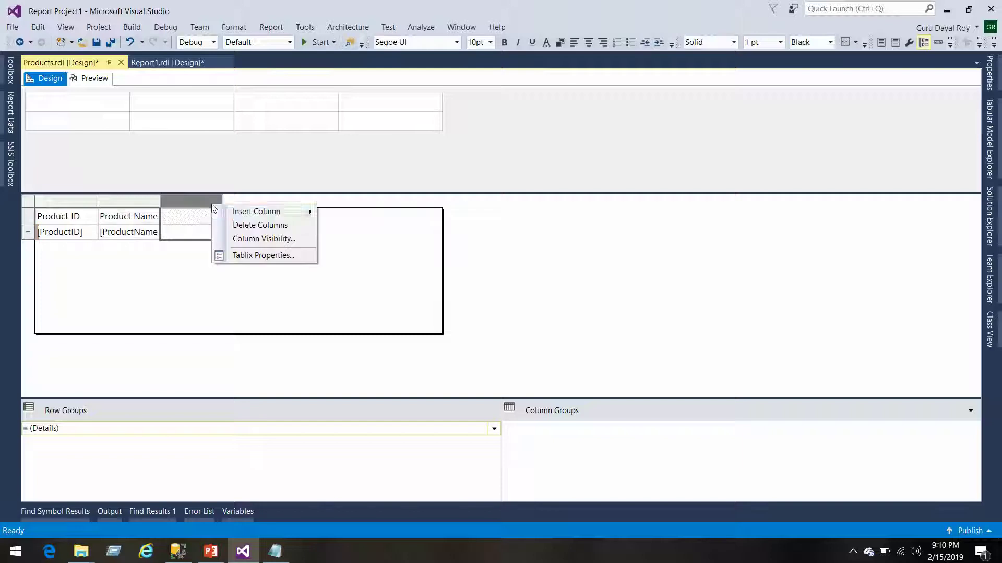
pyautogui.click(233, 225)
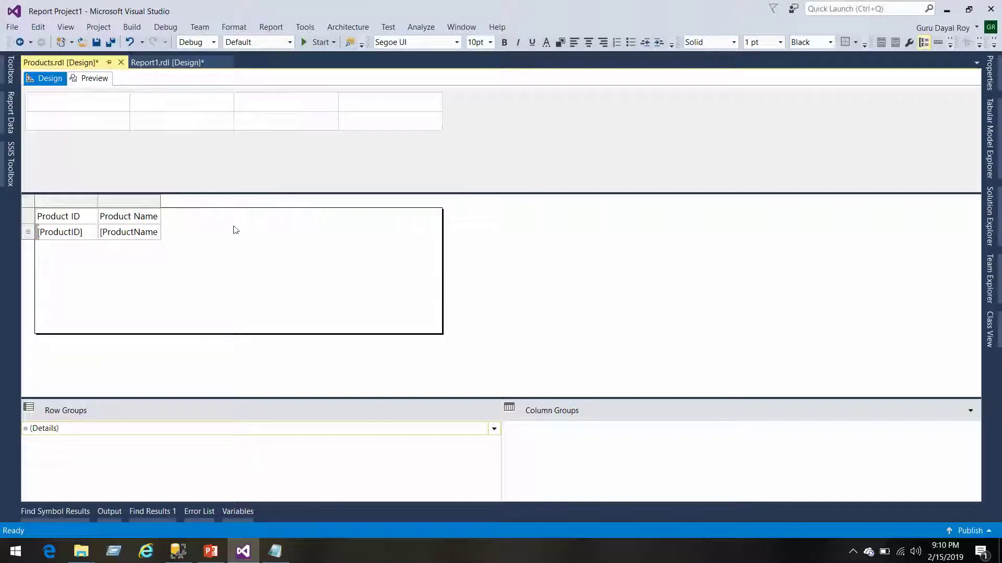
pyautogui.click(26, 216)
pyautogui.hotkey('ctrl', 'b')
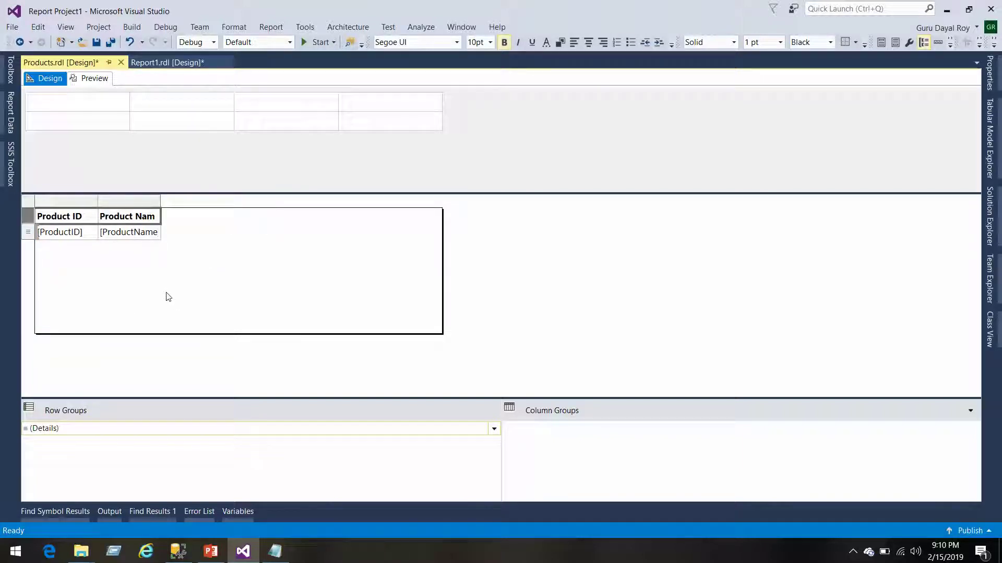
pyautogui.hotkey('ctrl', 's')
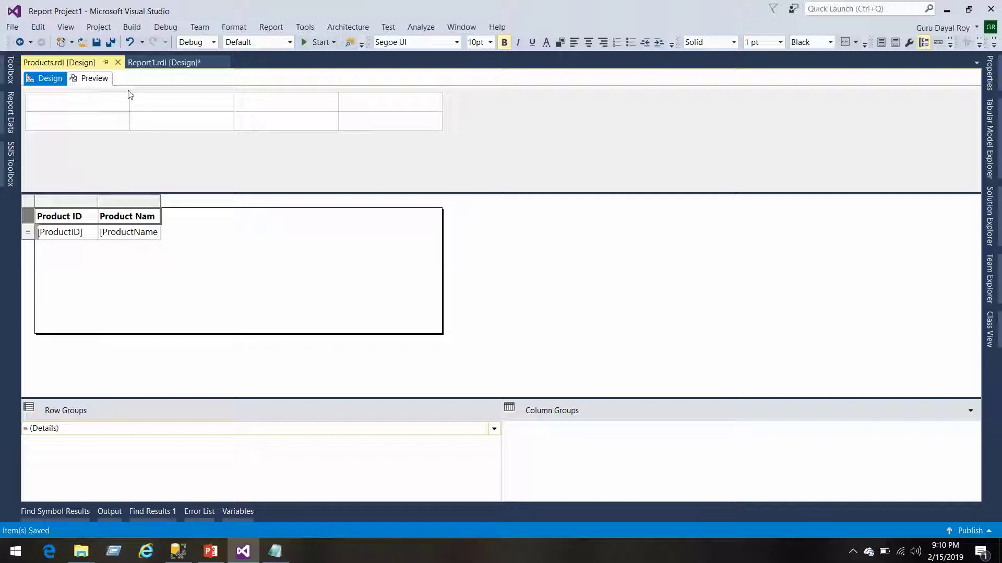
pyautogui.click(93, 78)
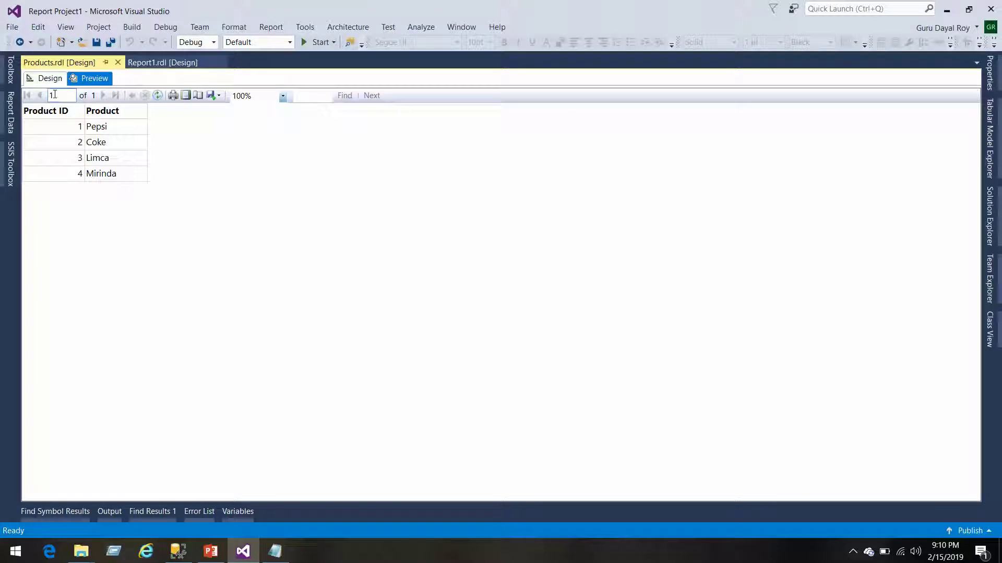
pyautogui.click(58, 78)
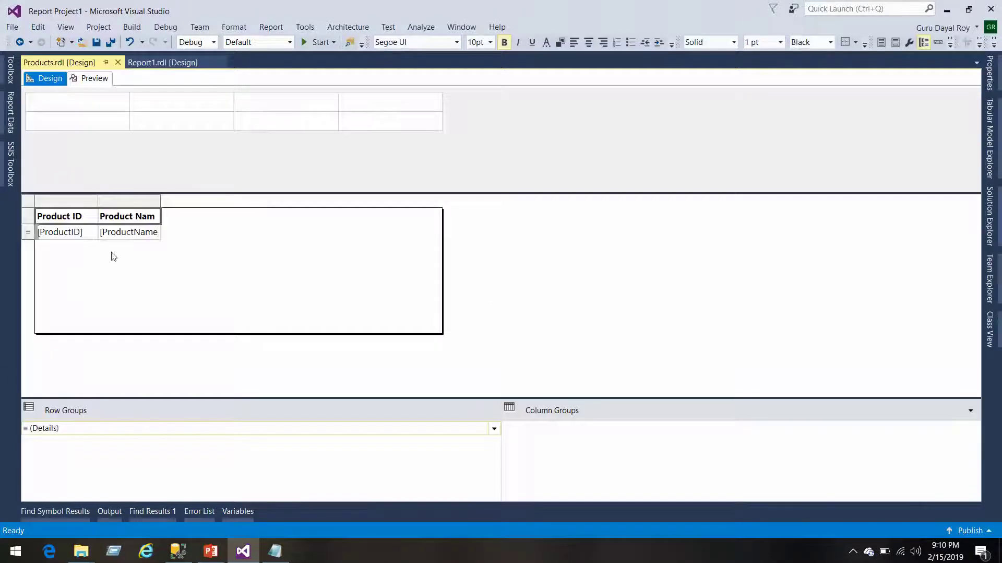
# Step: Give the ProductName text box a Go to URL action in Text Box Properties
pyautogui.click(142, 241)
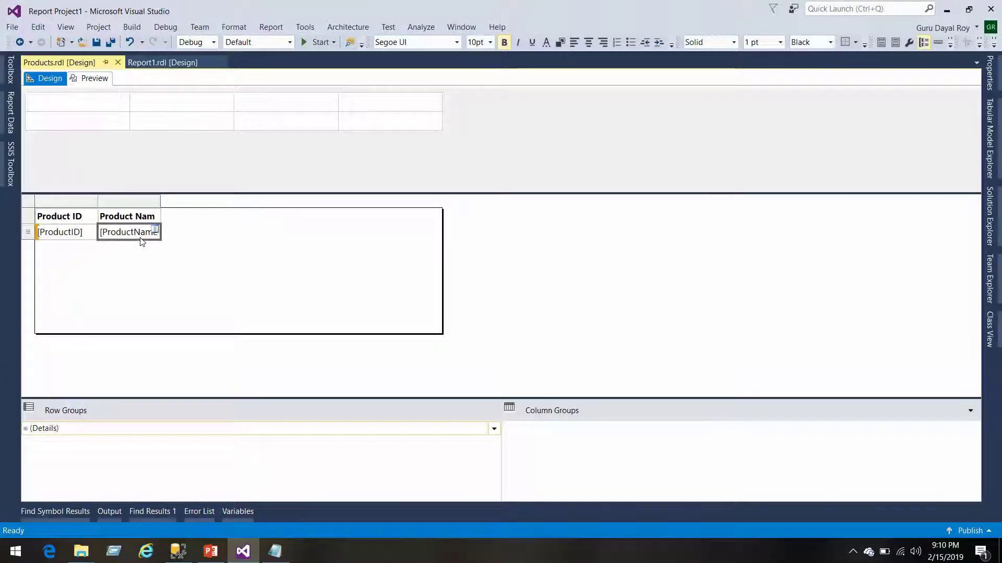
pyautogui.rightClick(142, 241)
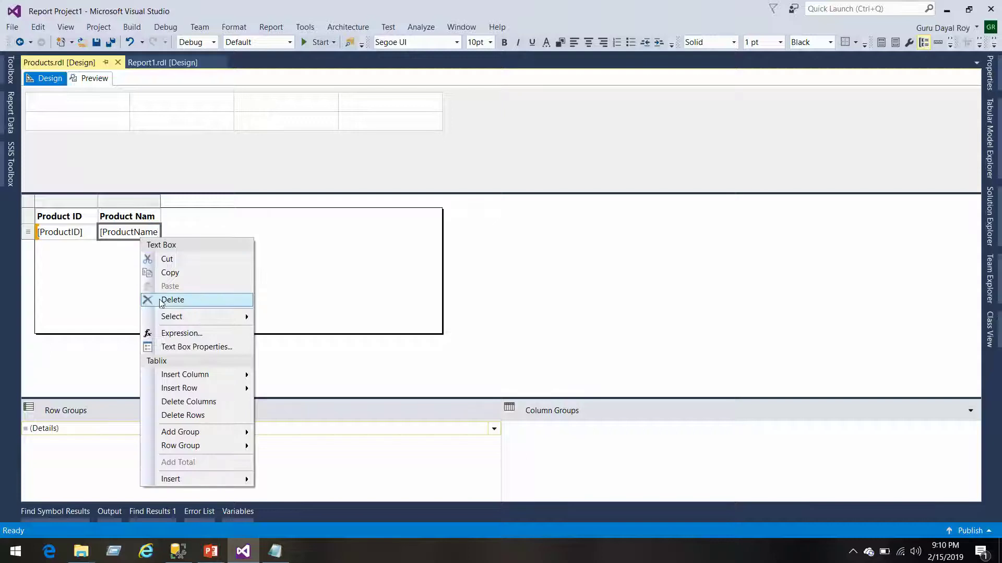
pyautogui.click(203, 348)
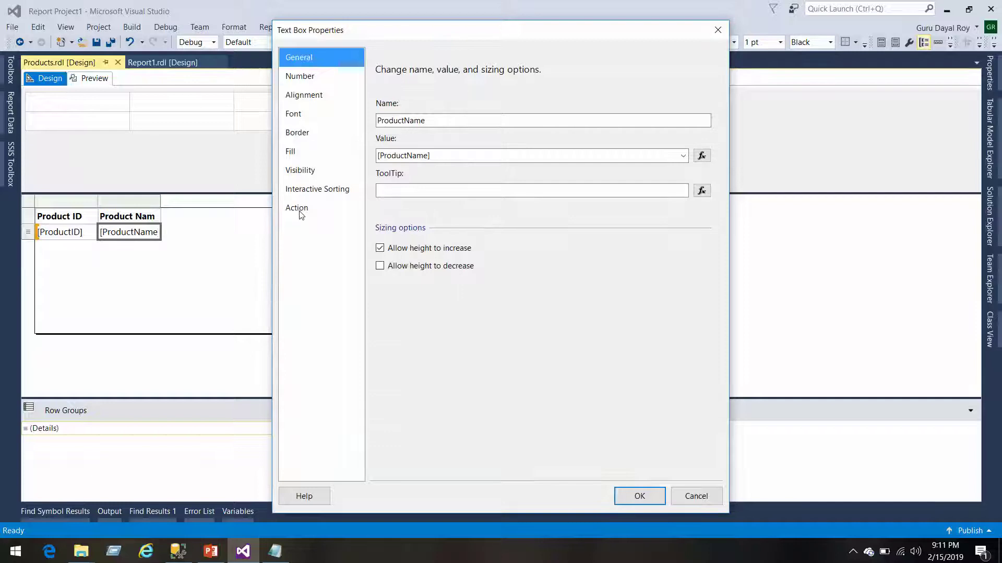
pyautogui.click(300, 210)
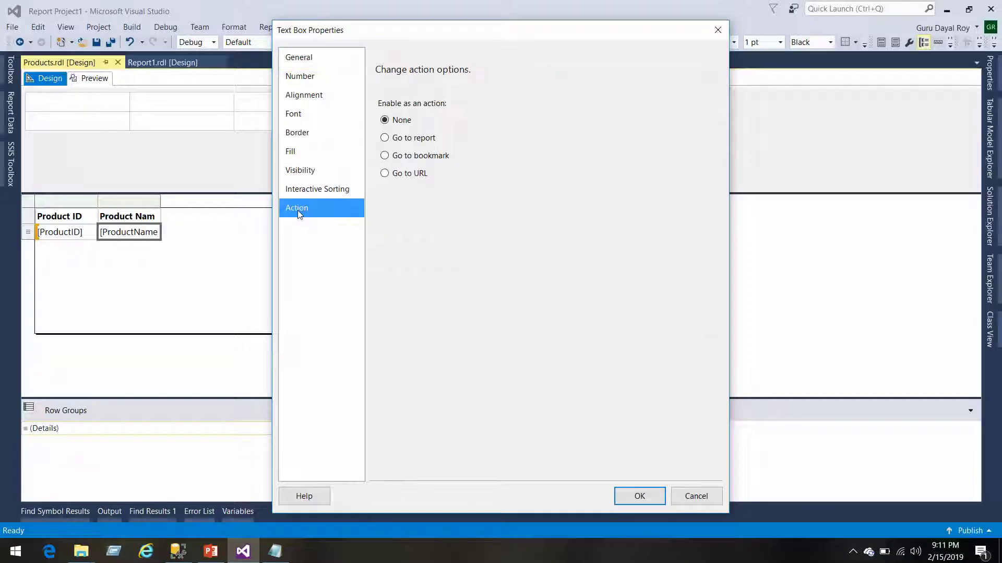
pyautogui.click(386, 173)
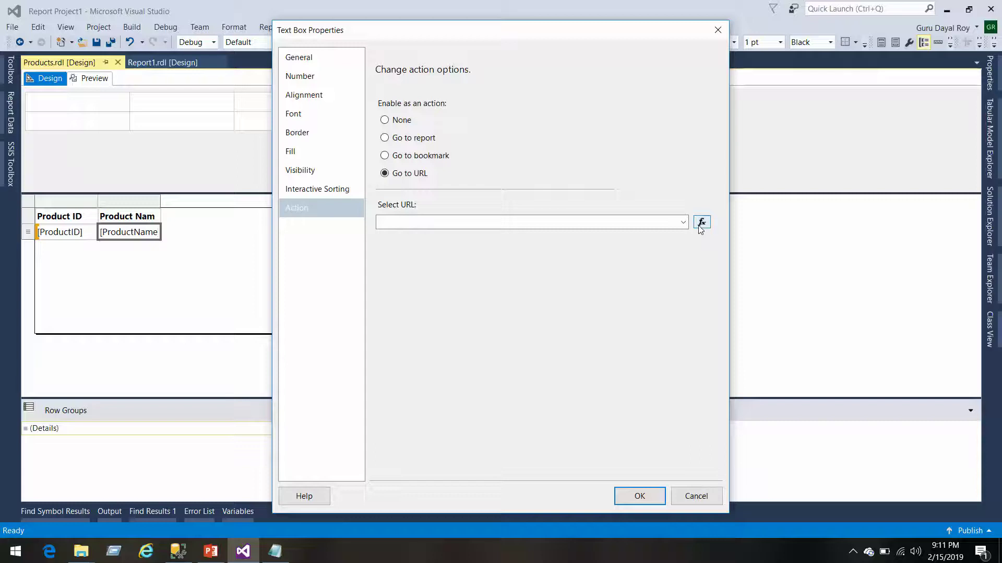
pyautogui.click(702, 222)
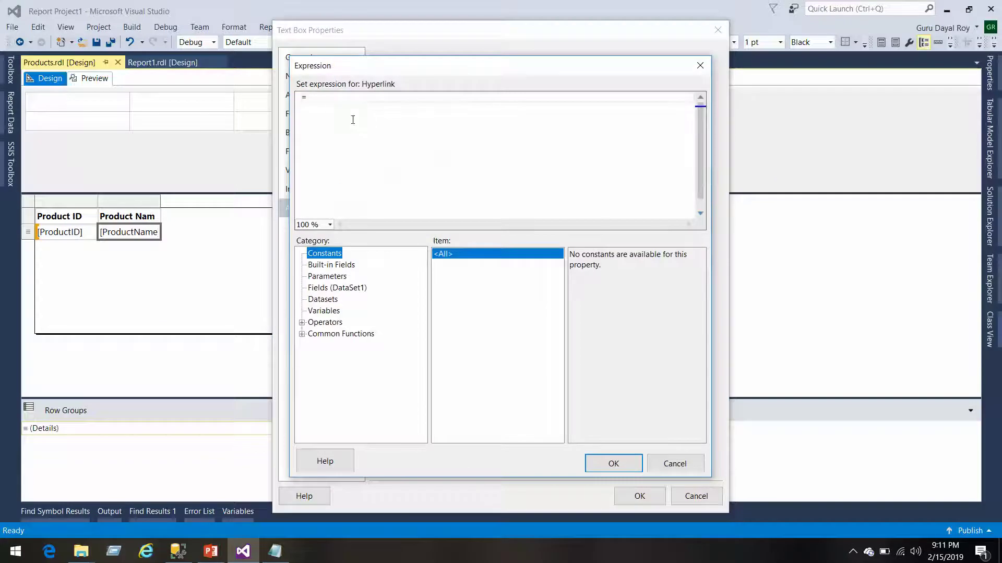
pyautogui.click(274, 552)
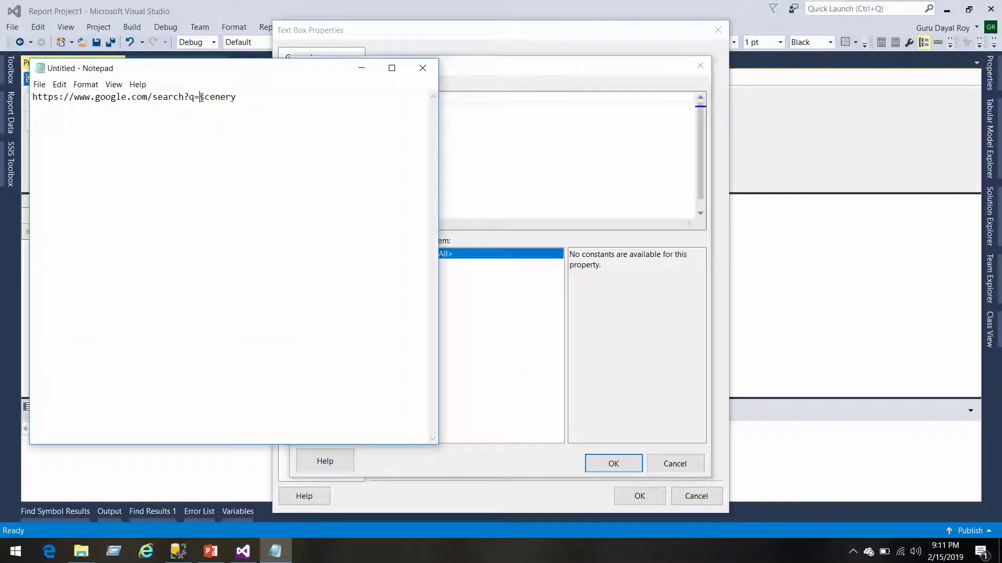
pyautogui.moveTo(201, 98); pyautogui.dragTo(31, 98)
pyautogui.hotkey('ctrl', 'c')
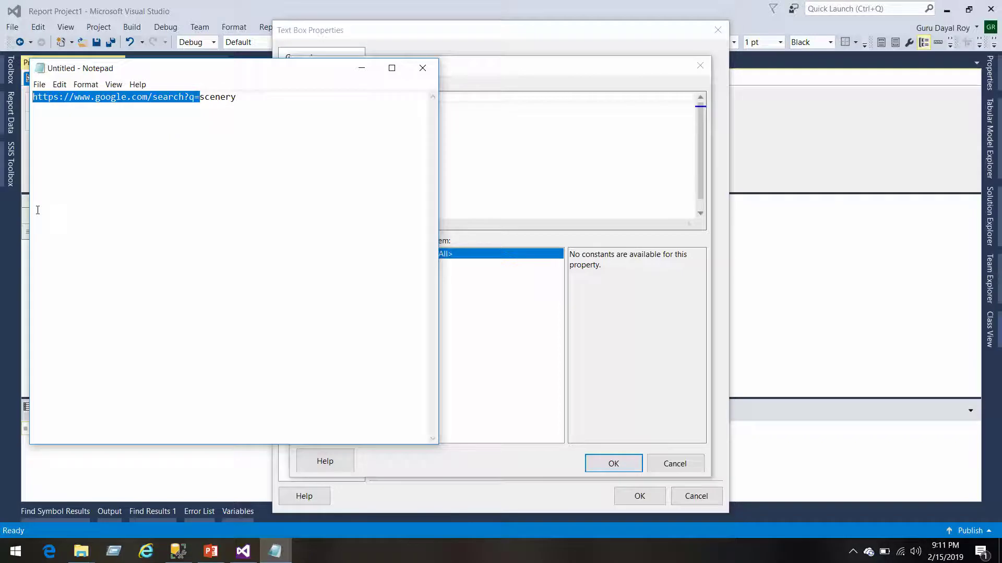
pyautogui.click(362, 68)
pyautogui.click(373, 105)
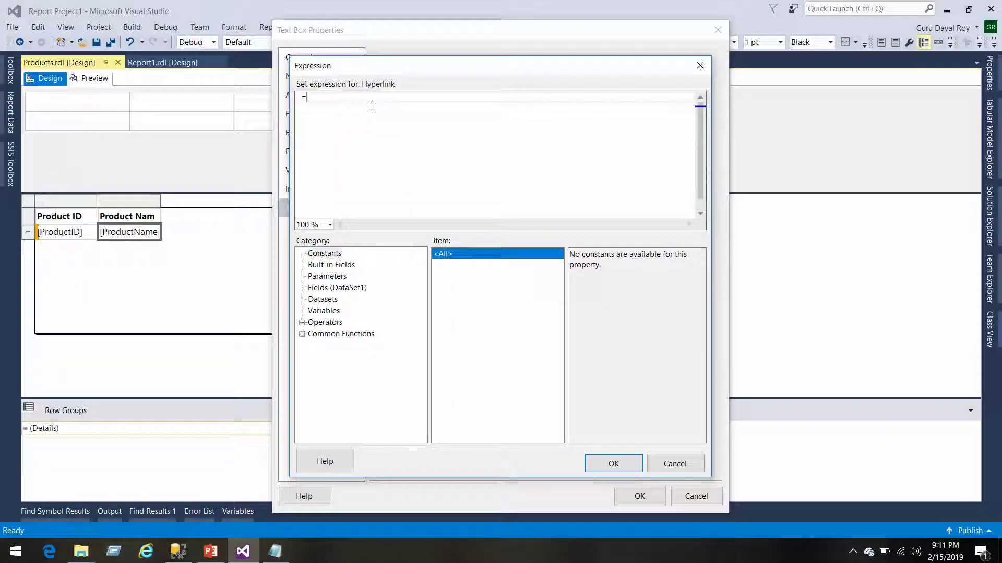
pyautogui.hotkey('ctrl', 'v')
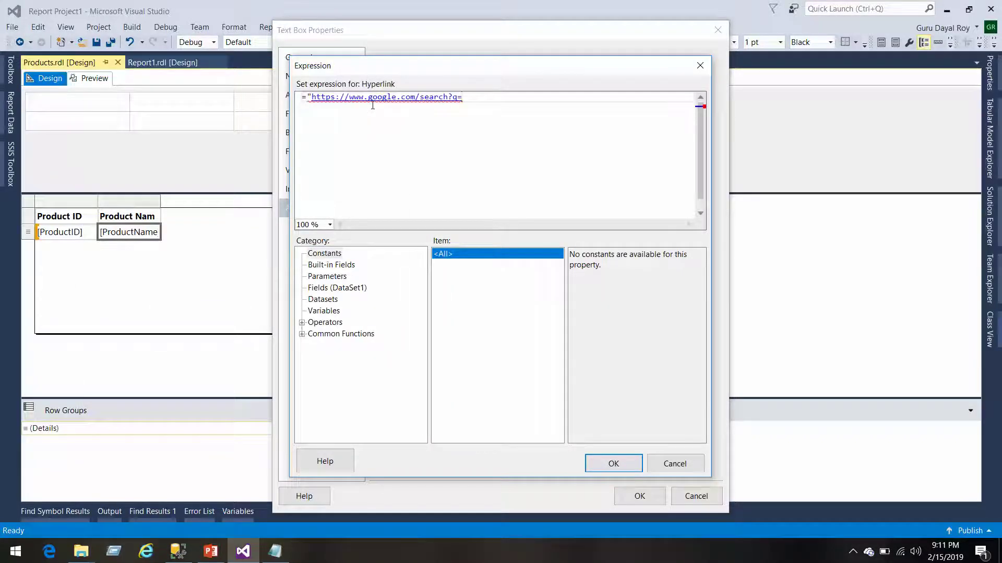
pyautogui.write('"+')
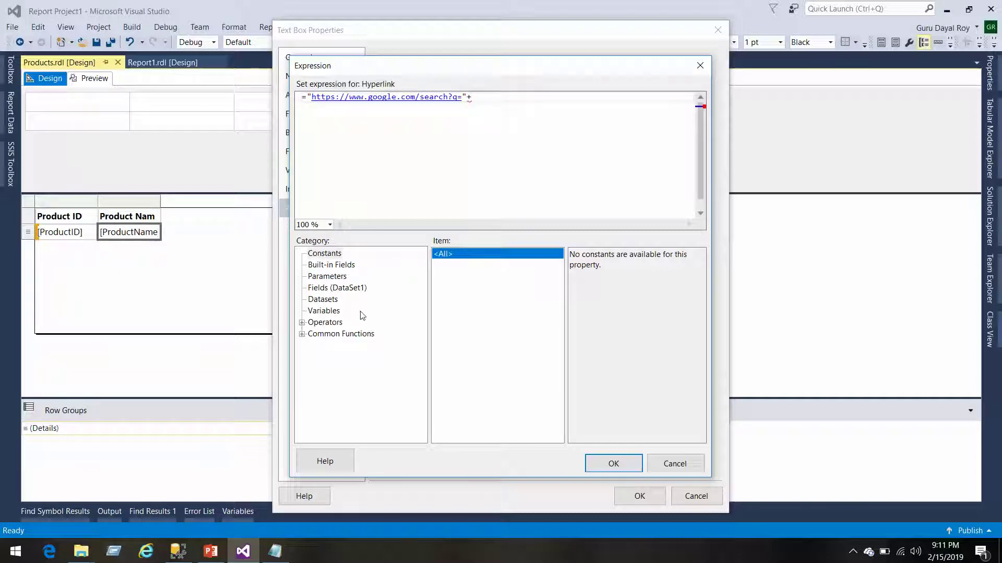
pyautogui.click(337, 288)
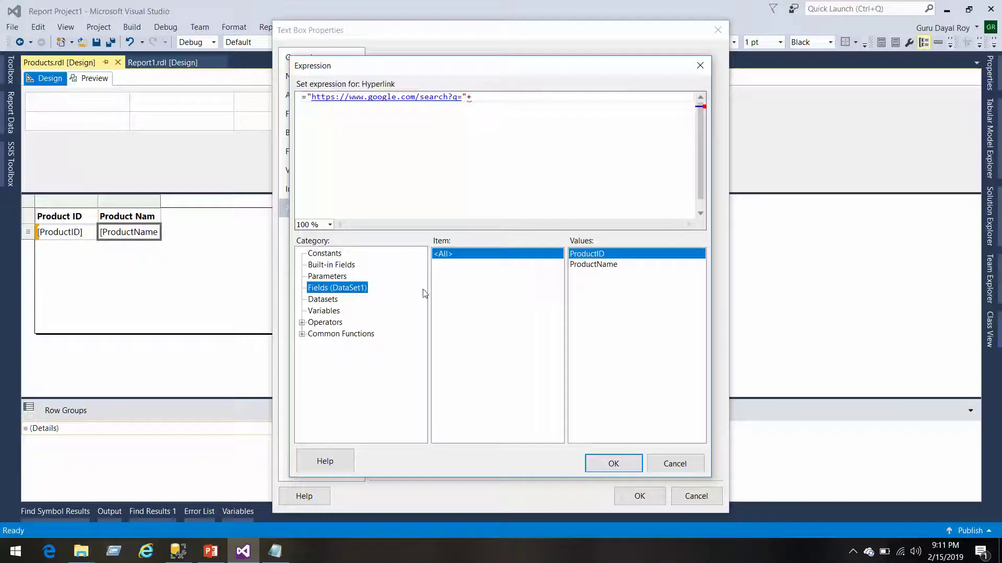
pyautogui.doubleClick(589, 265)
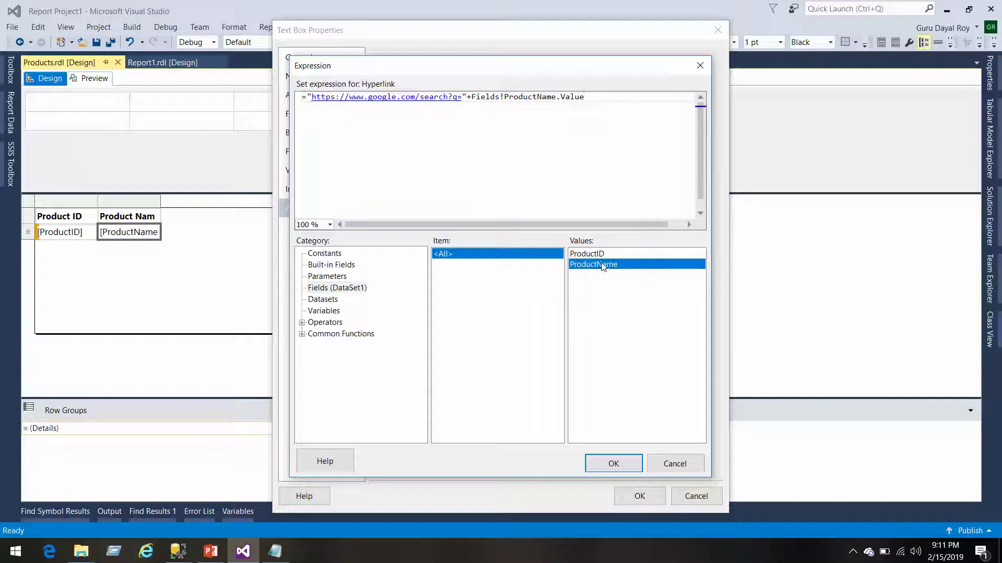
pyautogui.click(614, 463)
# Step: Confirm the link, give the header row a light cyan background, save, and preview the report
pyautogui.click(639, 496)
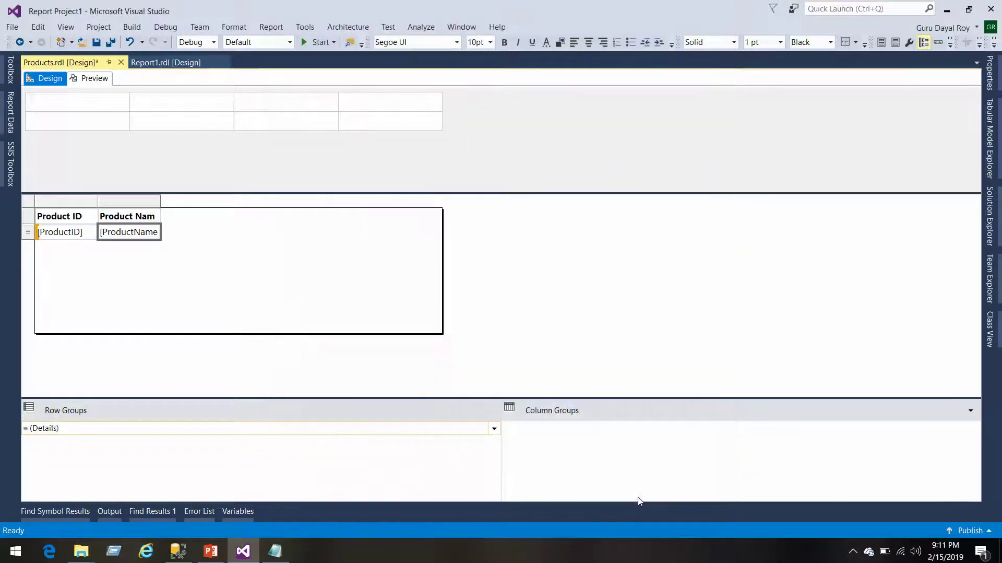
pyautogui.hotkey('ctrl', 's')
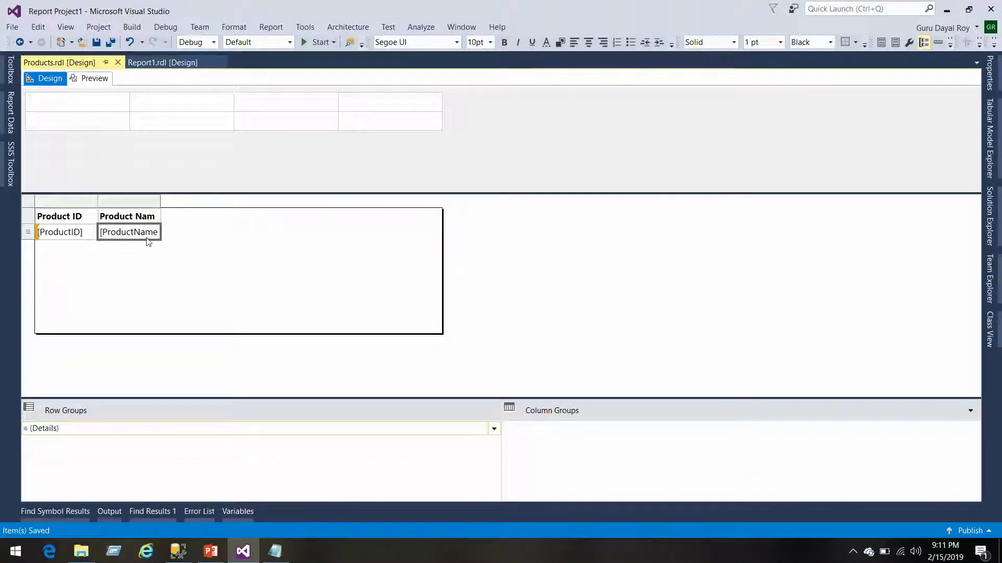
pyautogui.click(28, 216)
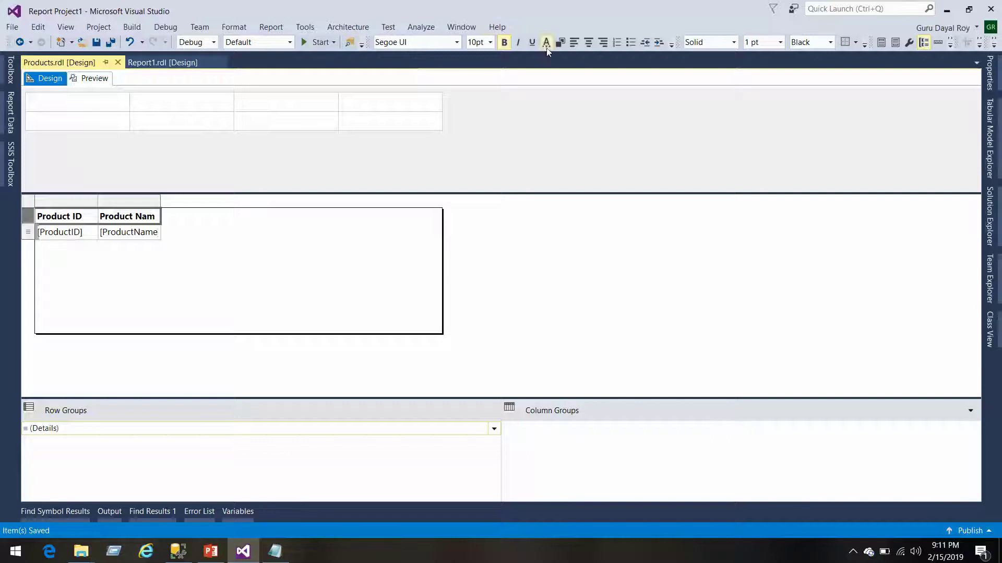
pyautogui.click(560, 42)
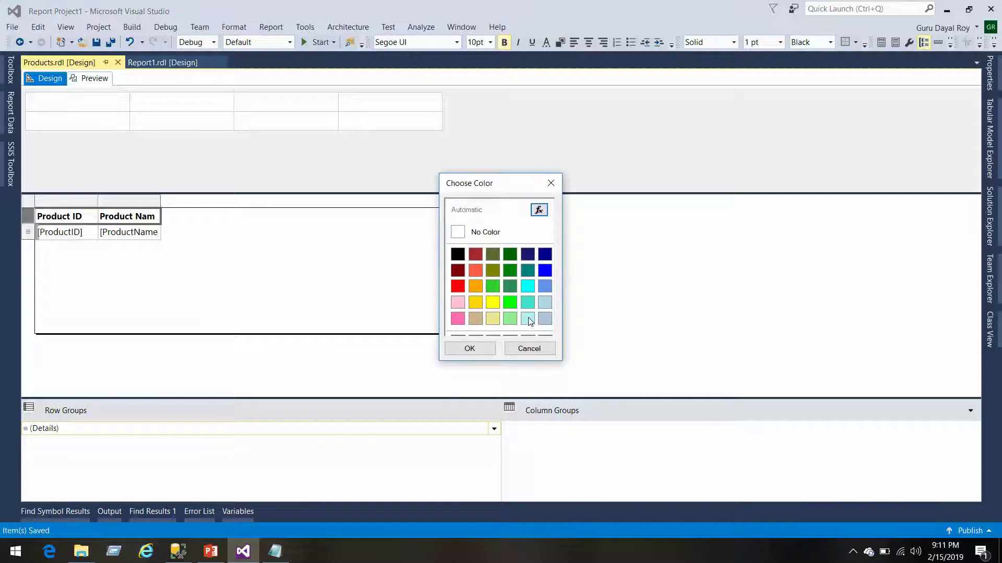
pyautogui.click(528, 318)
pyautogui.click(488, 349)
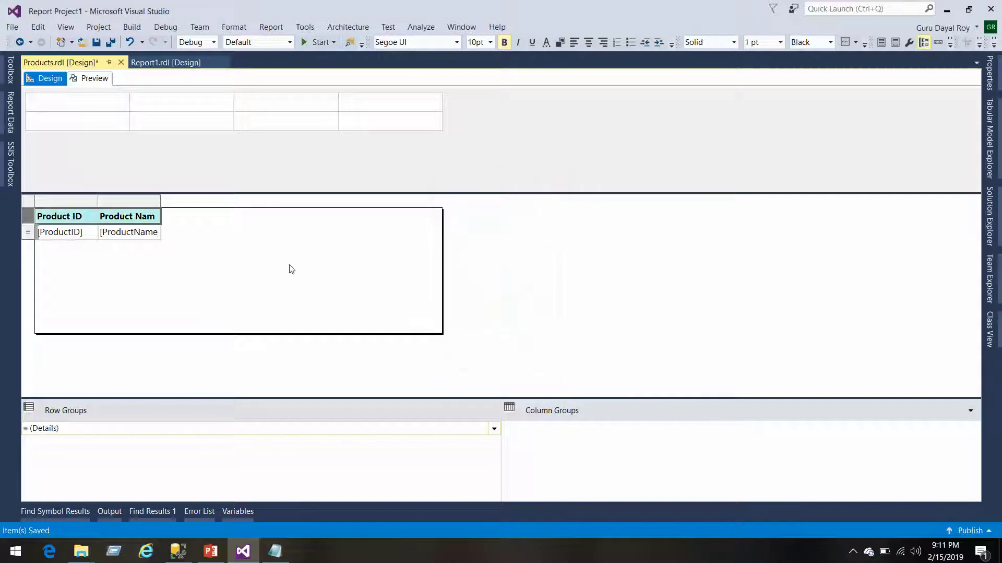
pyautogui.hotkey('ctrl', 's')
pyautogui.click(94, 78)
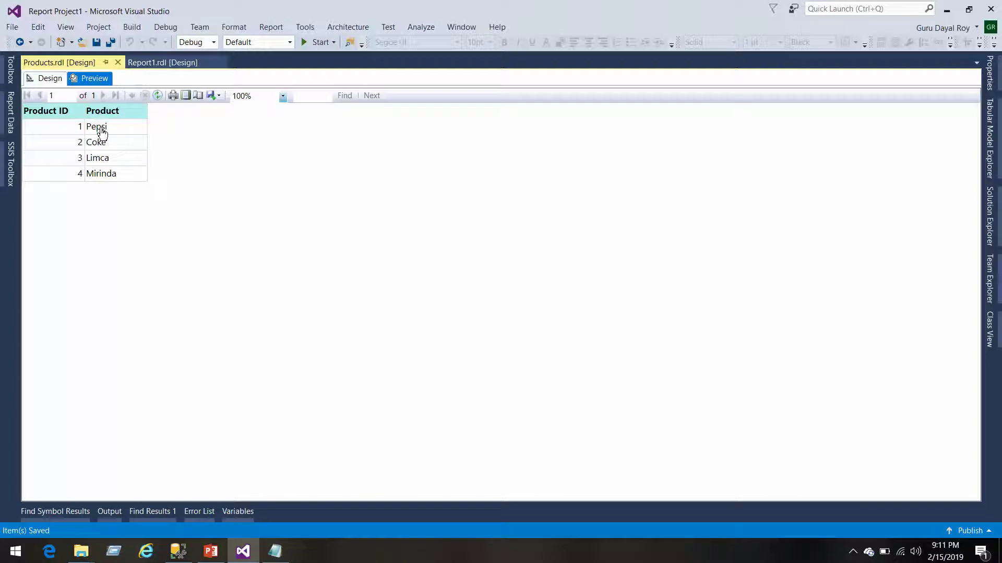
# Step: Test the Pepsi link's Google search in Edge, then close the browser
pyautogui.click(99, 128)
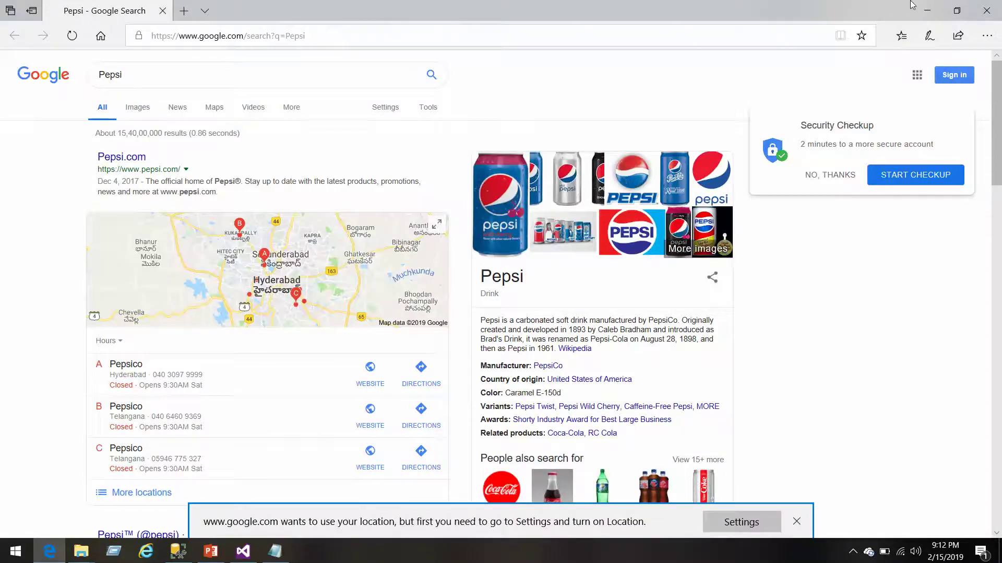
pyautogui.click(987, 10)
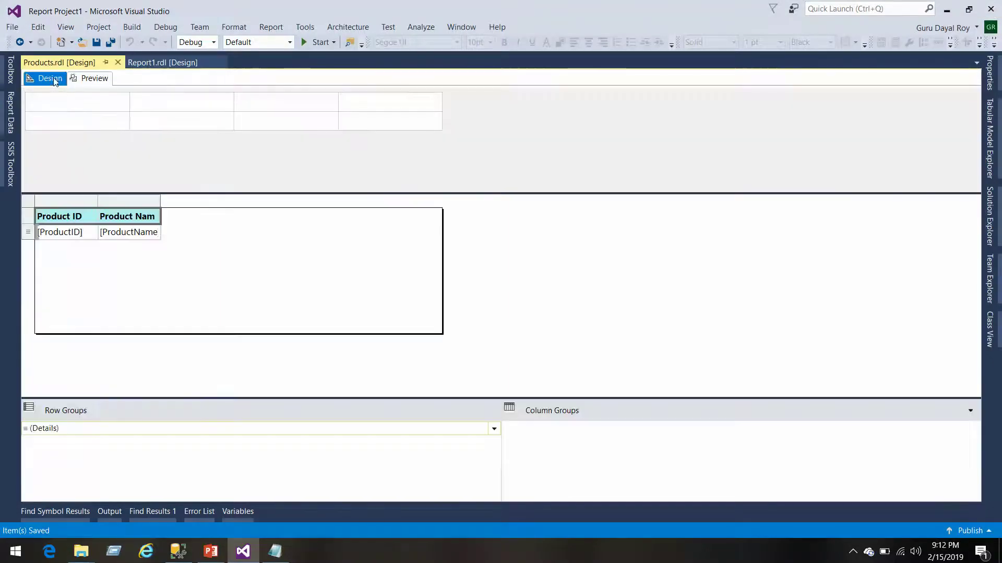
# Step: Switch to Report1 and expand its data sources and DataSet1 fields in Report Data
pyautogui.click(119, 62)
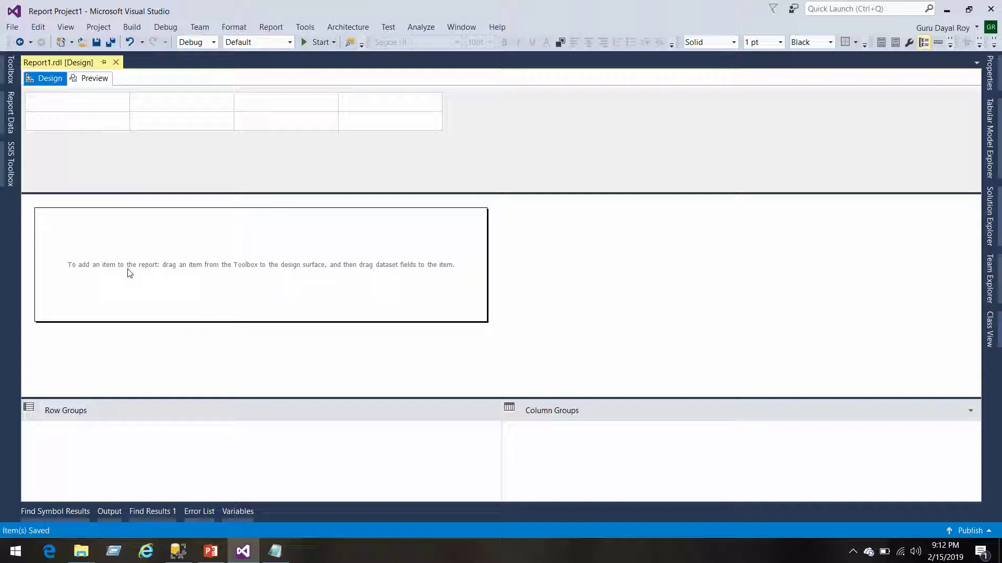
pyautogui.click(10, 121)
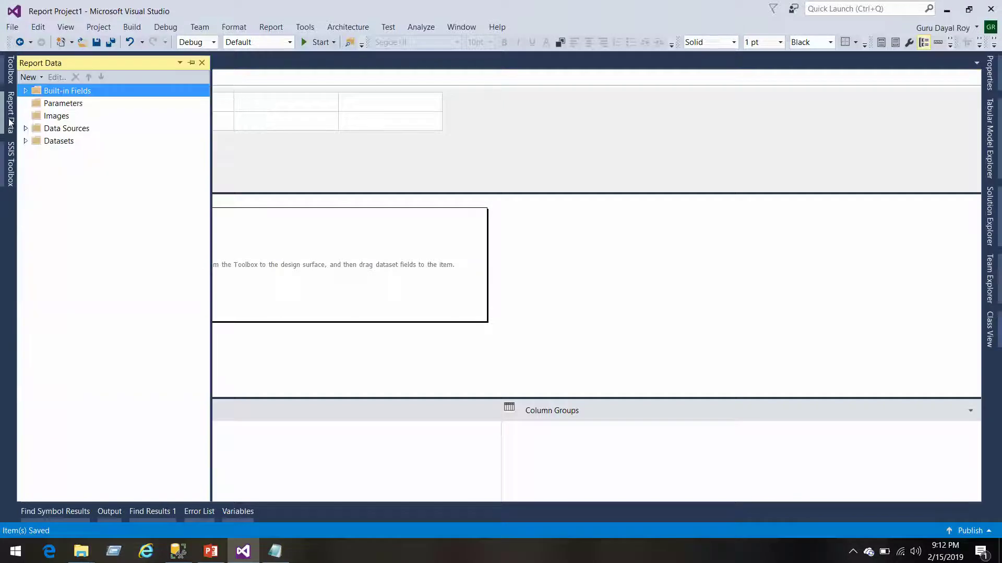
pyautogui.click(25, 128)
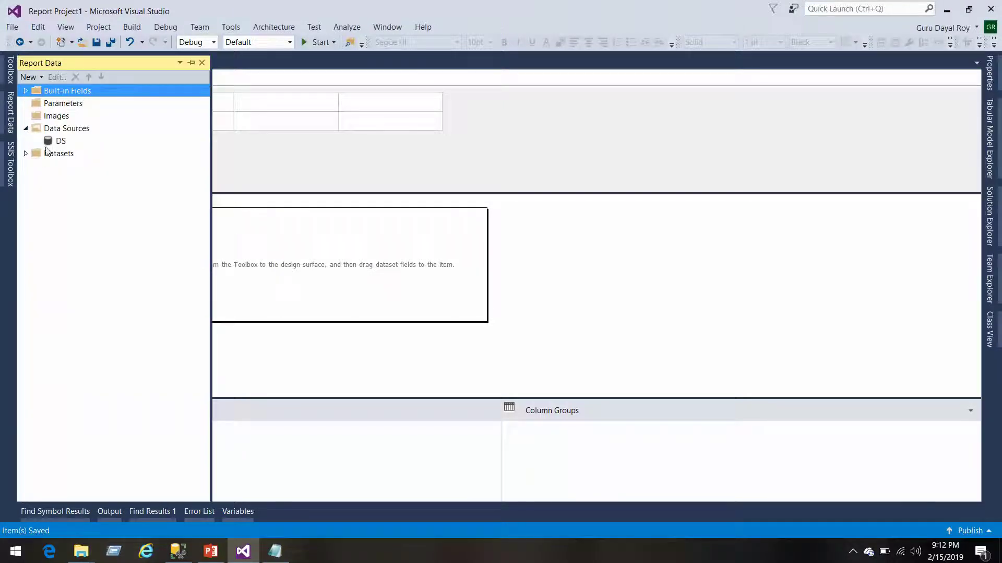
pyautogui.click(25, 153)
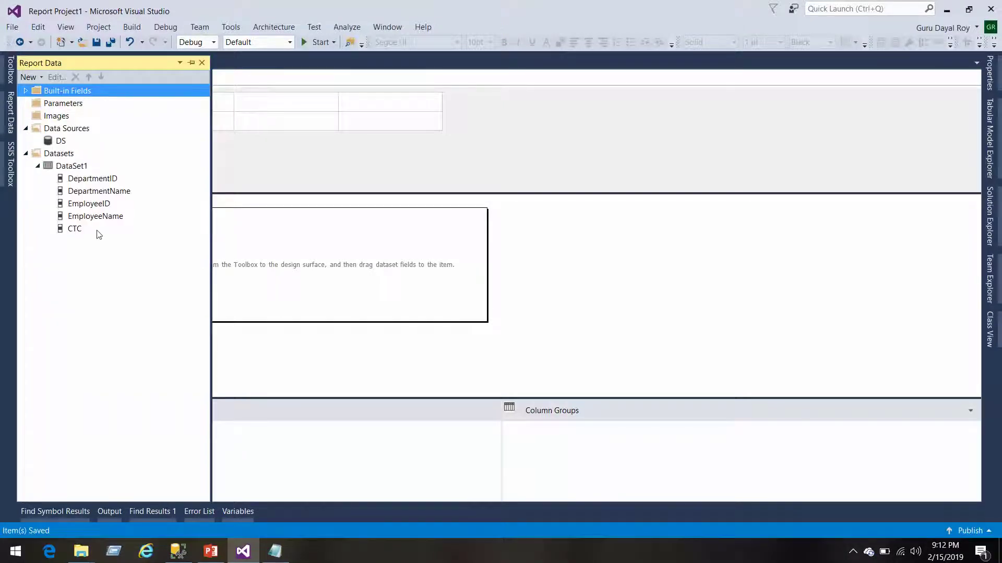
pyautogui.click(324, 241)
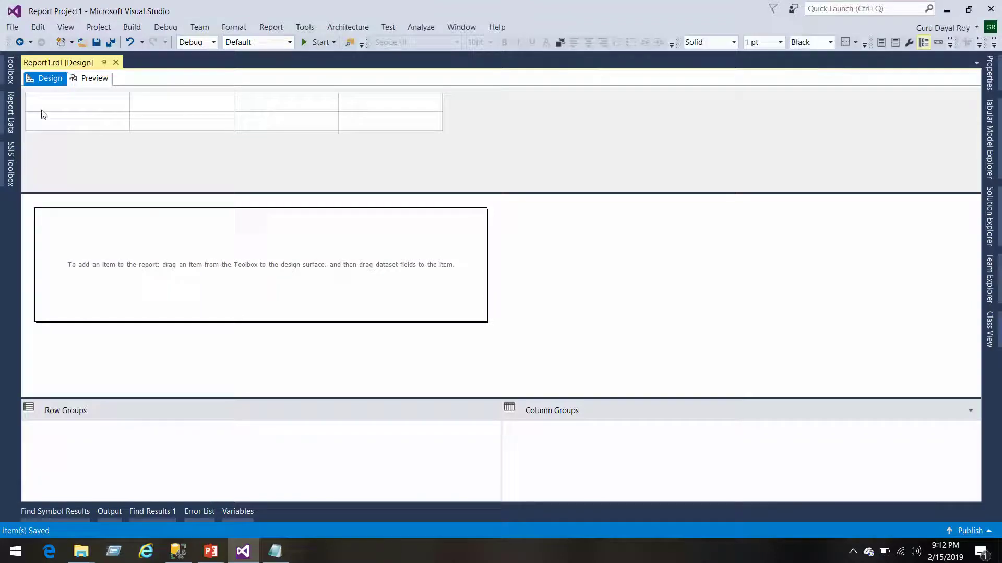
# Step: Insert a table at the body's top-left and bind it to DataSet1 in Tablix Properties
pyautogui.rightClick(84, 236)
pyautogui.moveTo(170, 298)
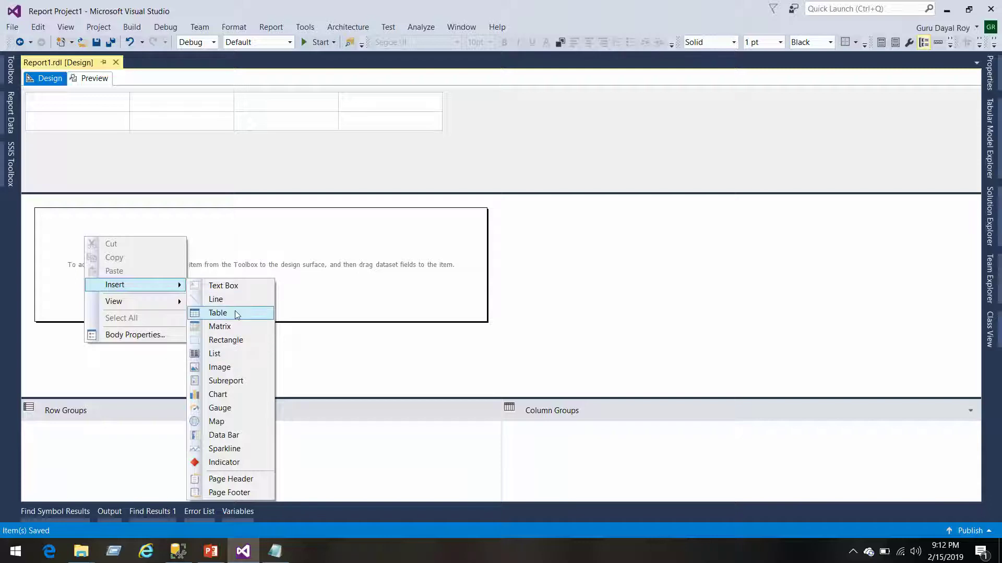
pyautogui.click(236, 313)
pyautogui.moveTo(91, 236); pyautogui.dragTo(43, 208)
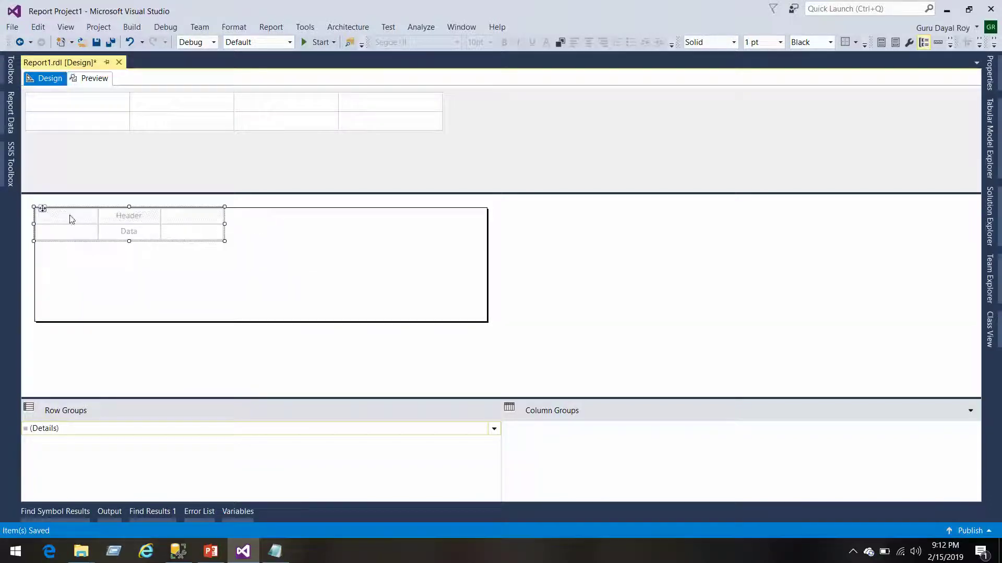
pyautogui.click(92, 229)
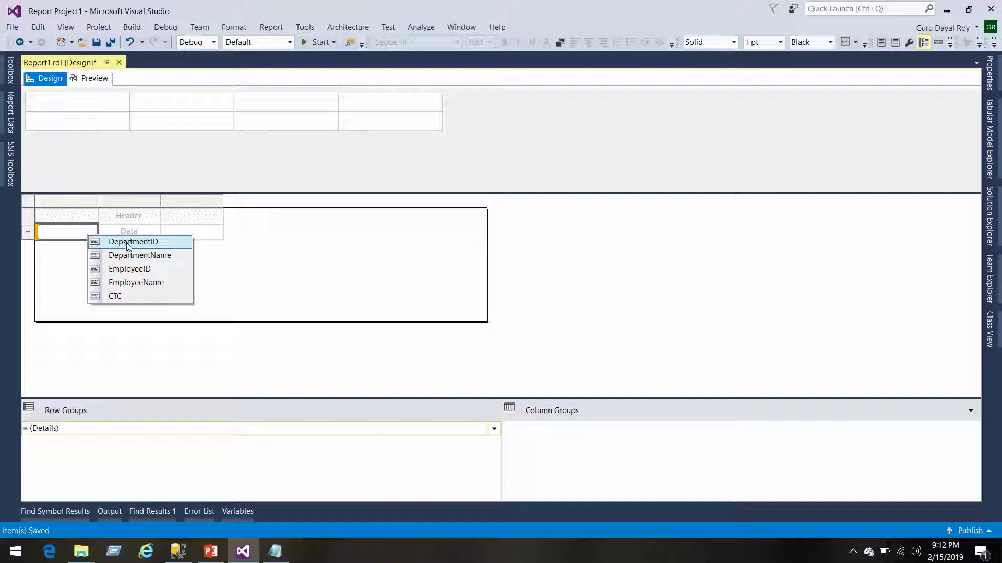
pyautogui.rightClick(30, 204)
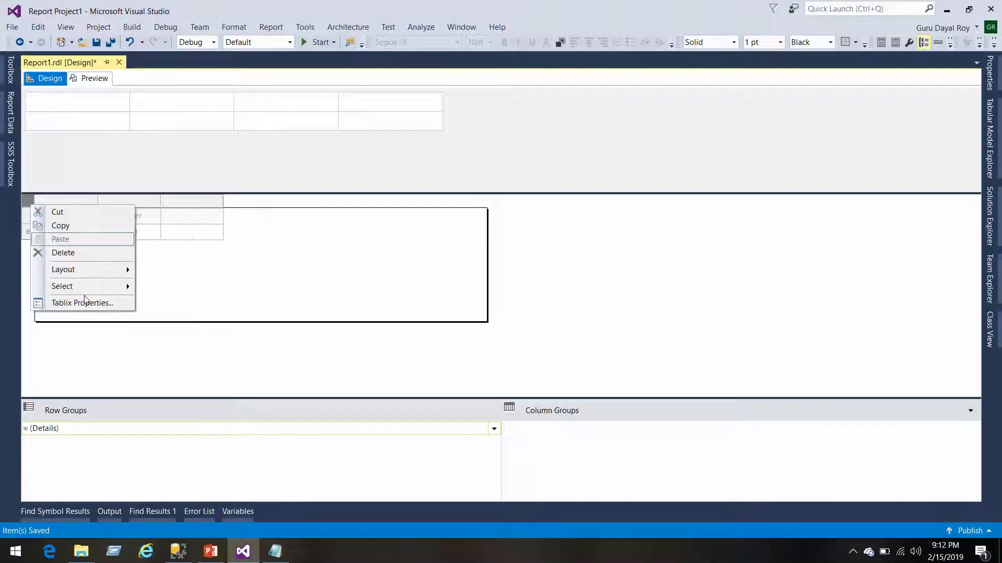
pyautogui.click(82, 302)
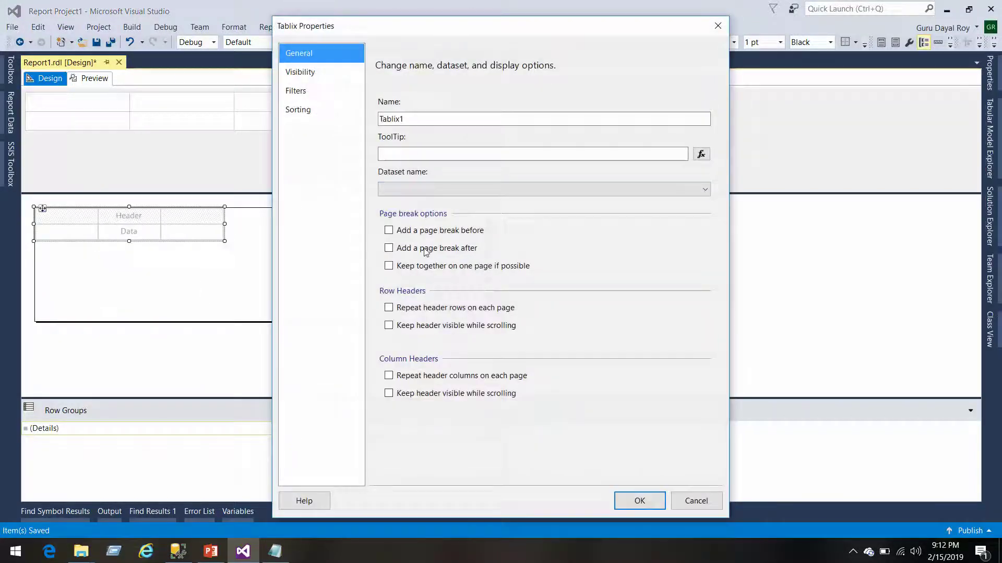
pyautogui.click(492, 190)
pyautogui.click(448, 202)
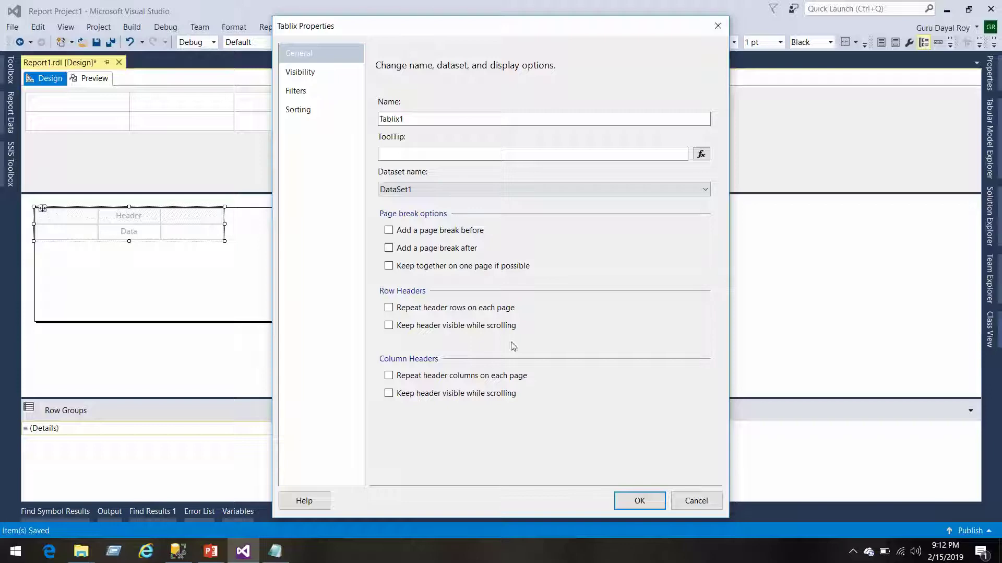
# Step: Add a DepartmentID parent row group with a group header above the Details rows
pyautogui.click(637, 500)
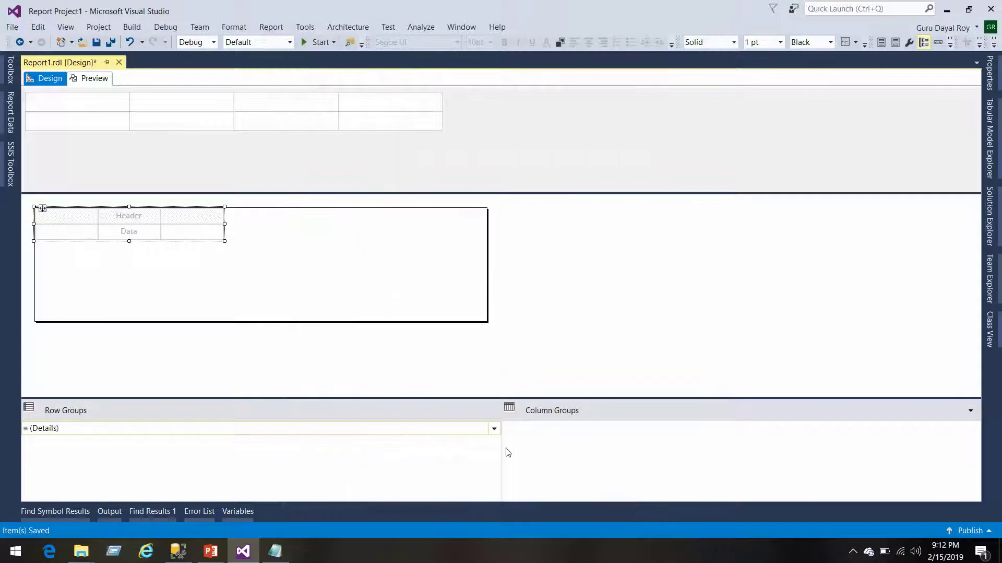
pyautogui.click(494, 429)
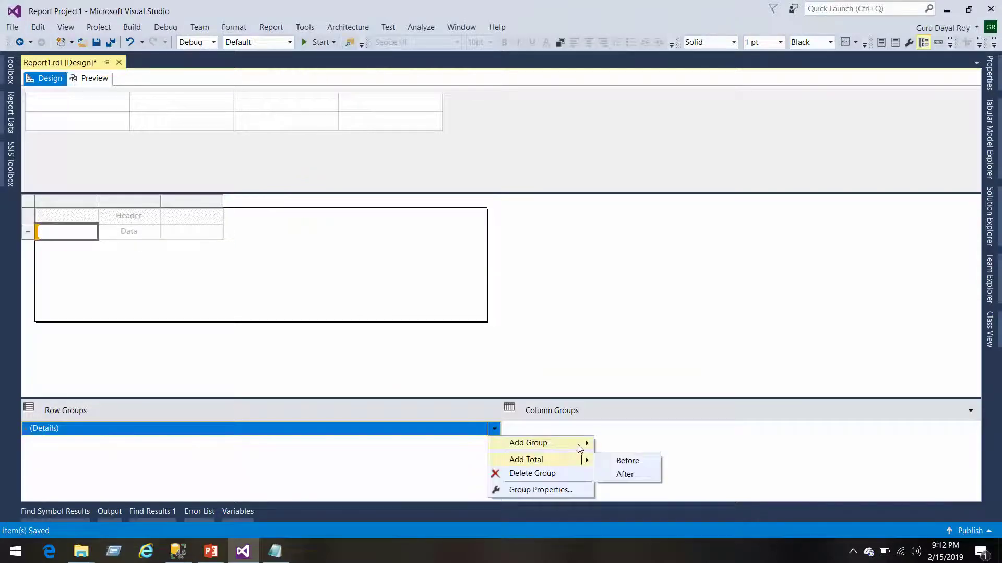
pyautogui.moveTo(580, 444)
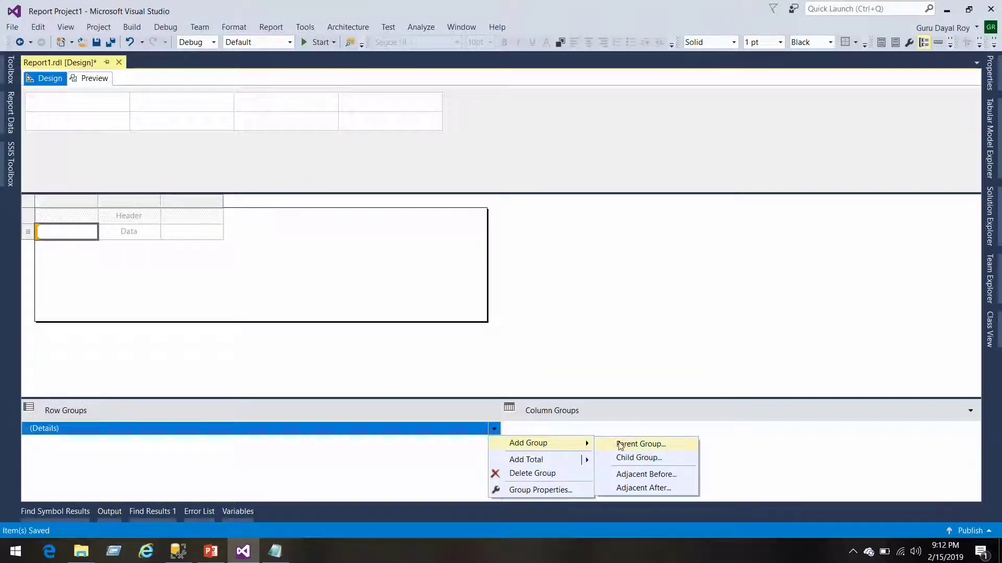
pyautogui.click(656, 449)
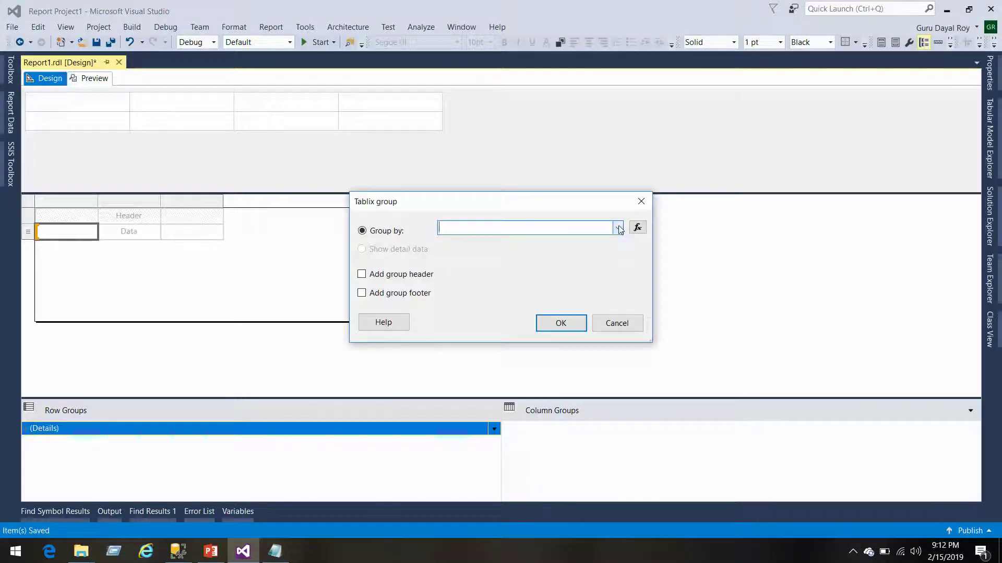
pyautogui.click(619, 228)
pyautogui.click(541, 244)
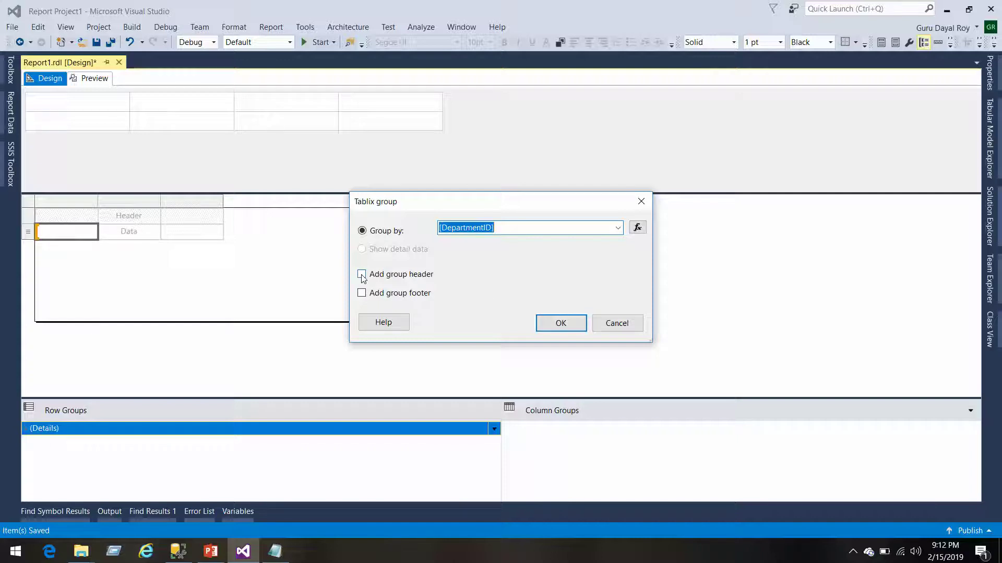
pyautogui.click(361, 274)
pyautogui.click(573, 328)
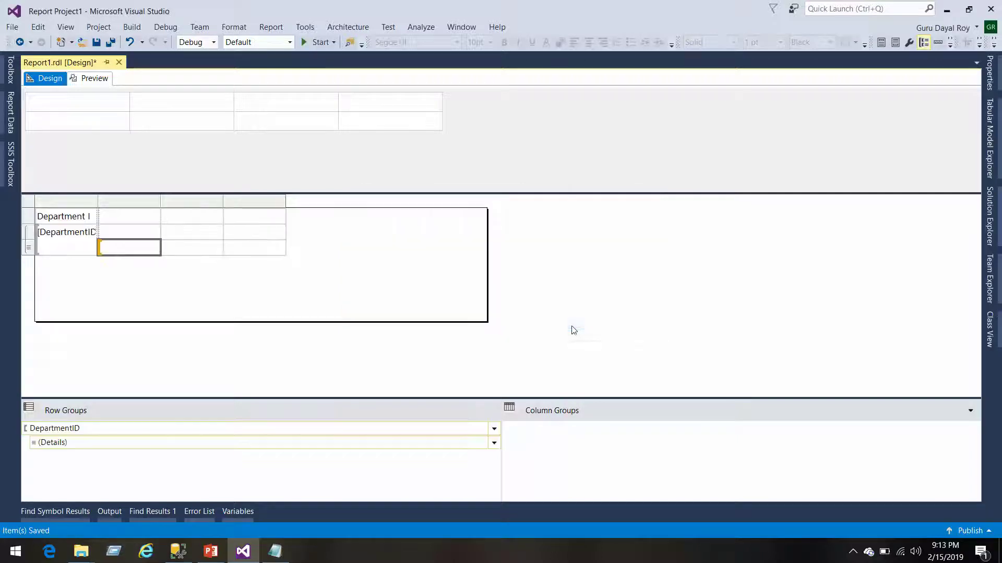
# Step: Delete the auto-added group column and put DepartmentID and DepartmentName in the group row
pyautogui.click(73, 206)
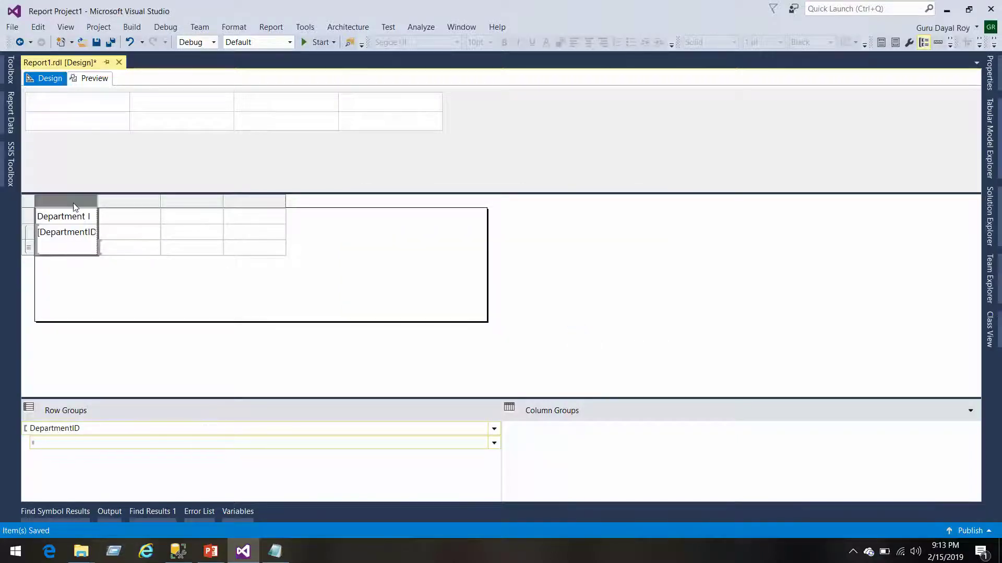
pyautogui.rightClick(75, 208)
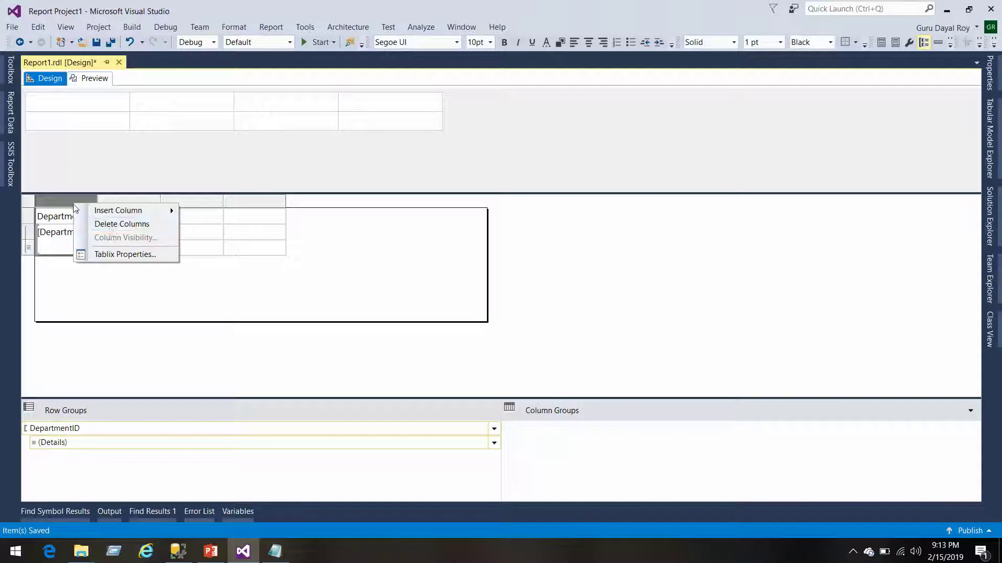
pyautogui.click(112, 224)
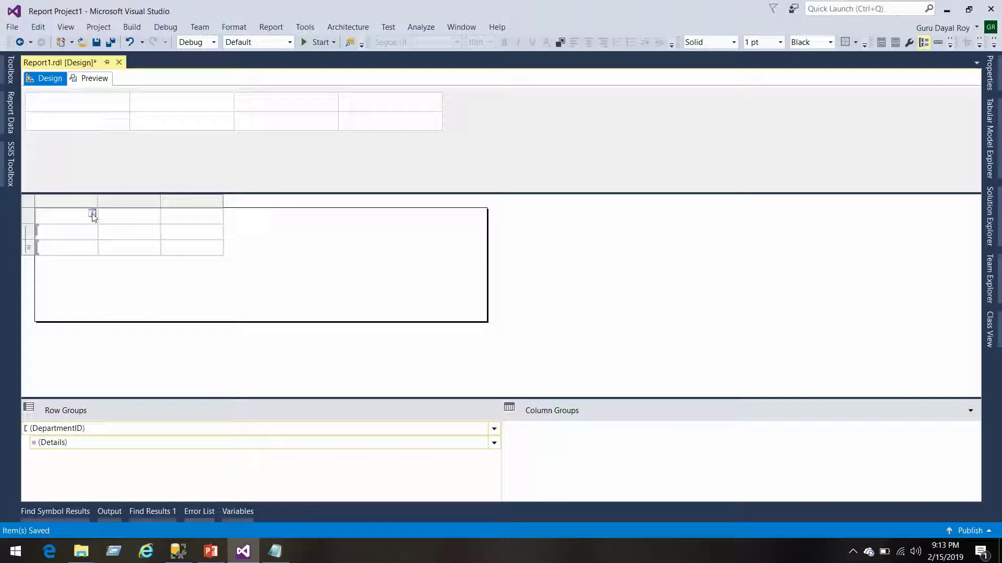
pyautogui.click(92, 229)
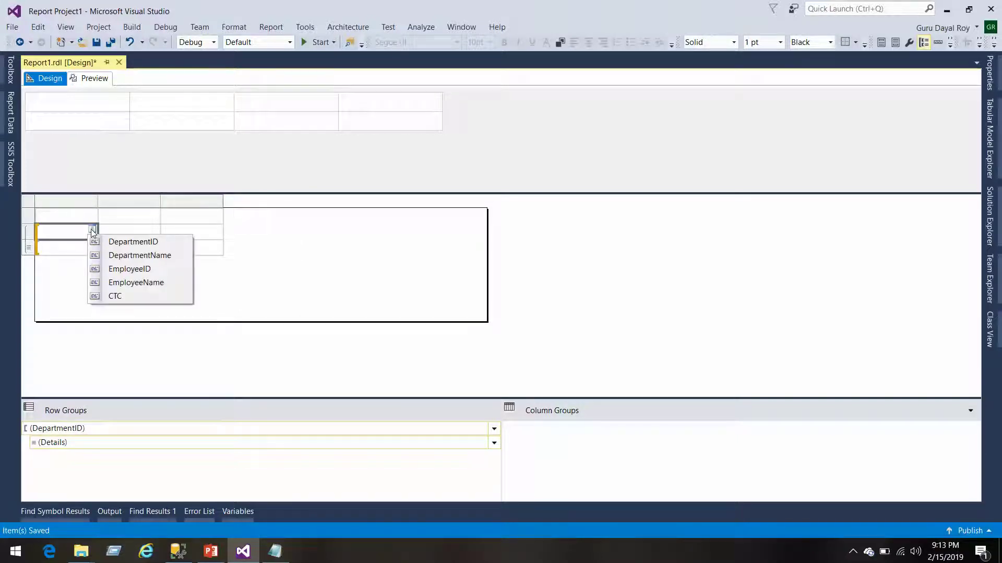
pyautogui.click(133, 239)
pyautogui.click(154, 229)
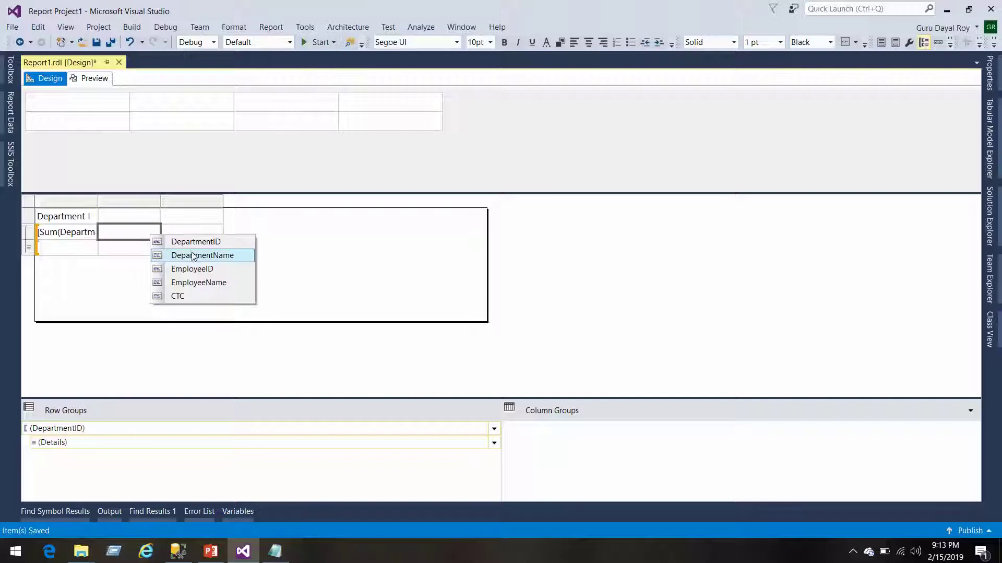
pyautogui.click(228, 255)
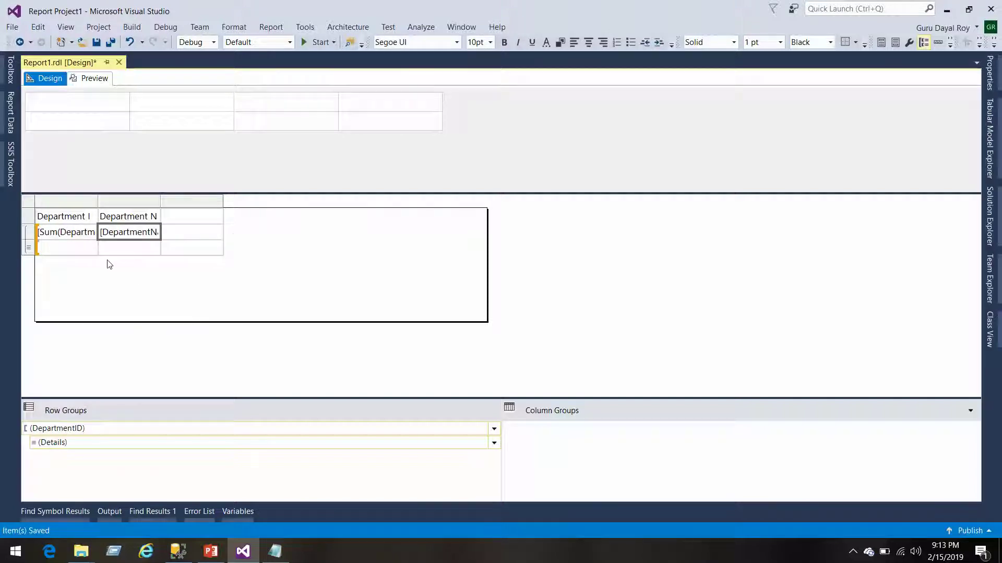
# Step: Fill the detail row with EmployeeID, EmployeeName and CTC
pyautogui.click(92, 245)
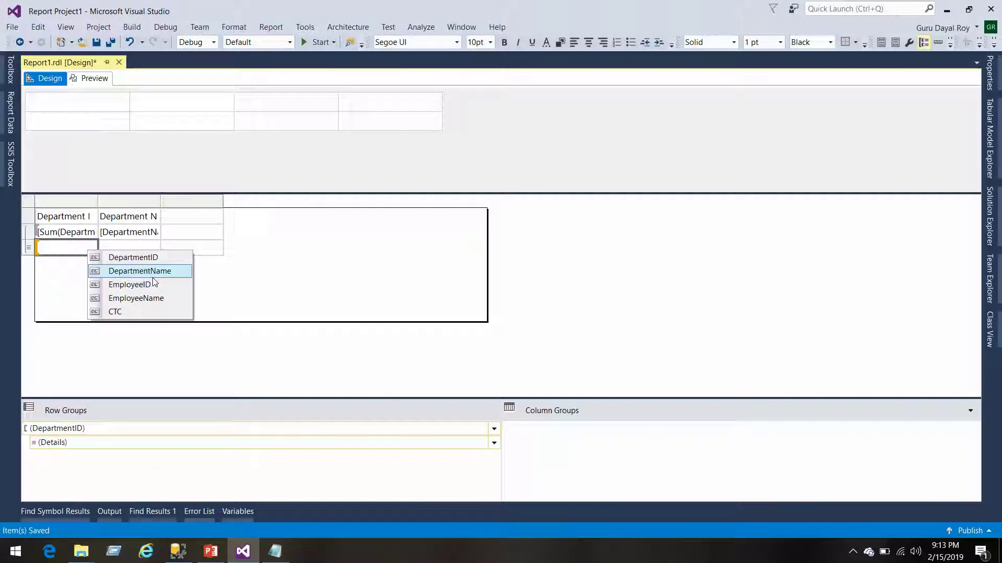
pyautogui.click(155, 285)
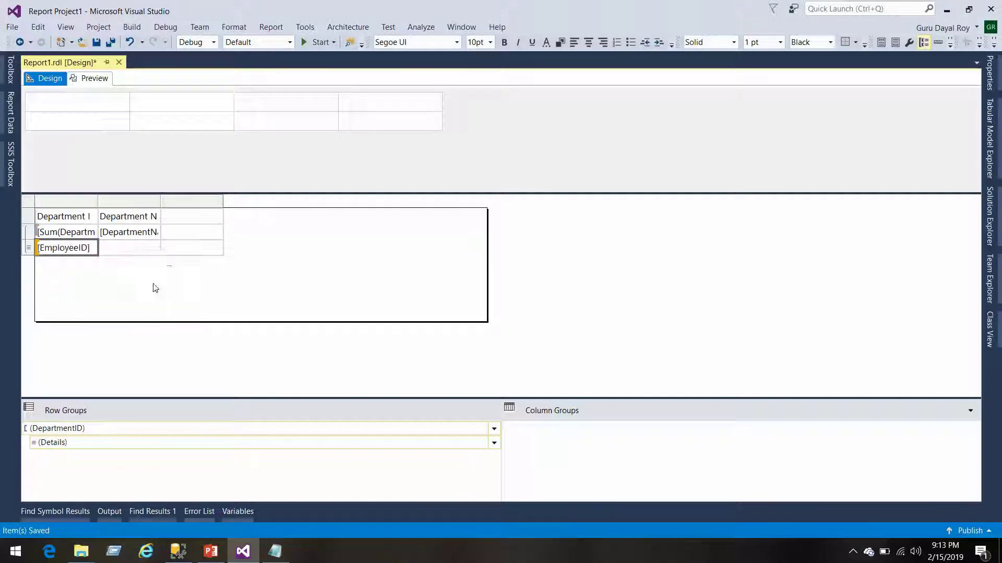
pyautogui.click(155, 247)
pyautogui.click(211, 297)
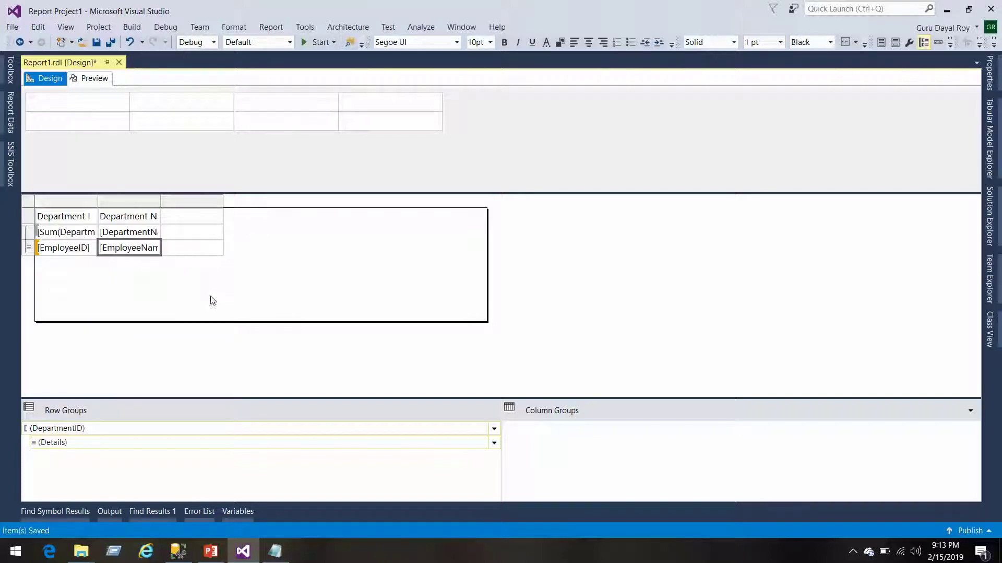
pyautogui.click(217, 247)
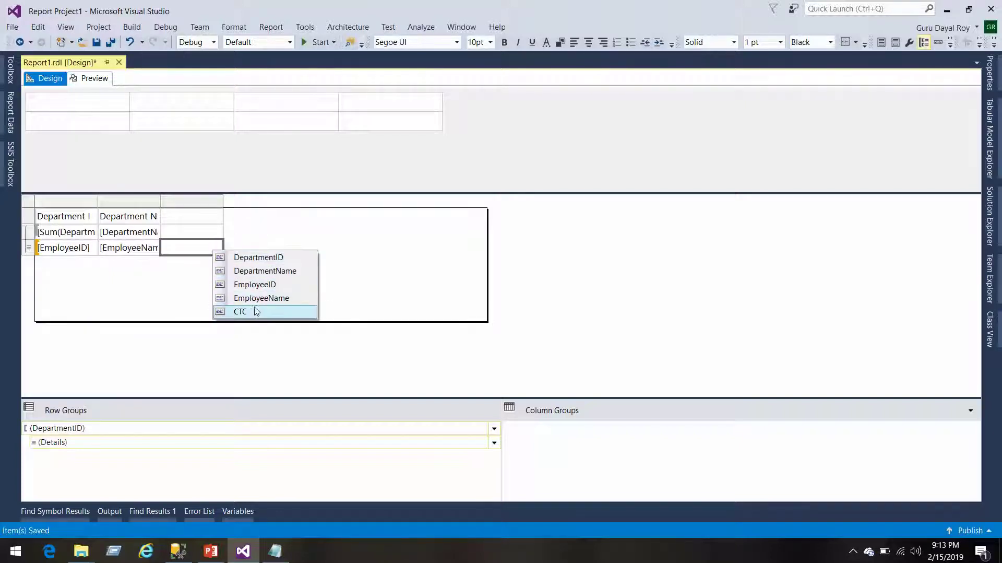
pyautogui.click(211, 212)
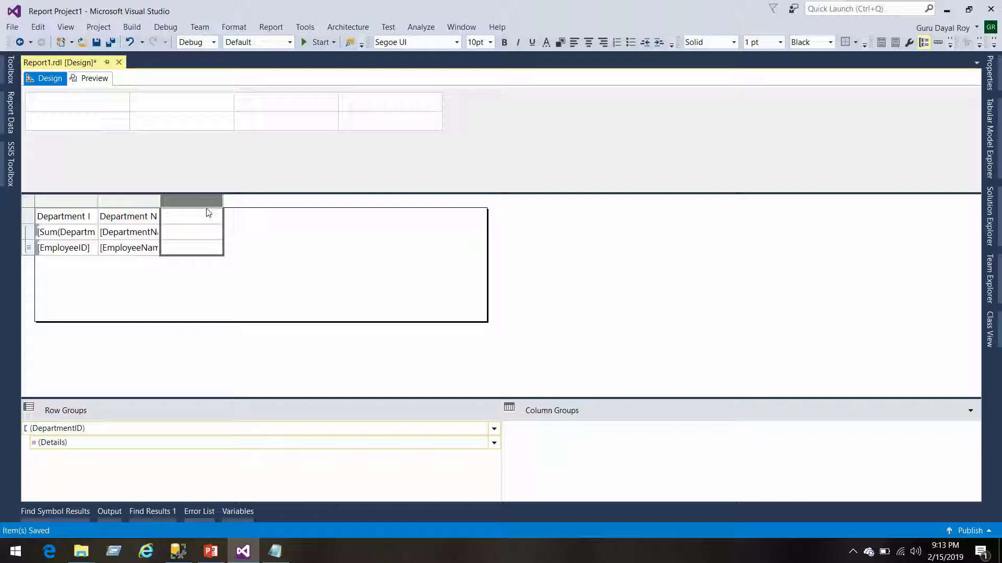
pyautogui.click(218, 246)
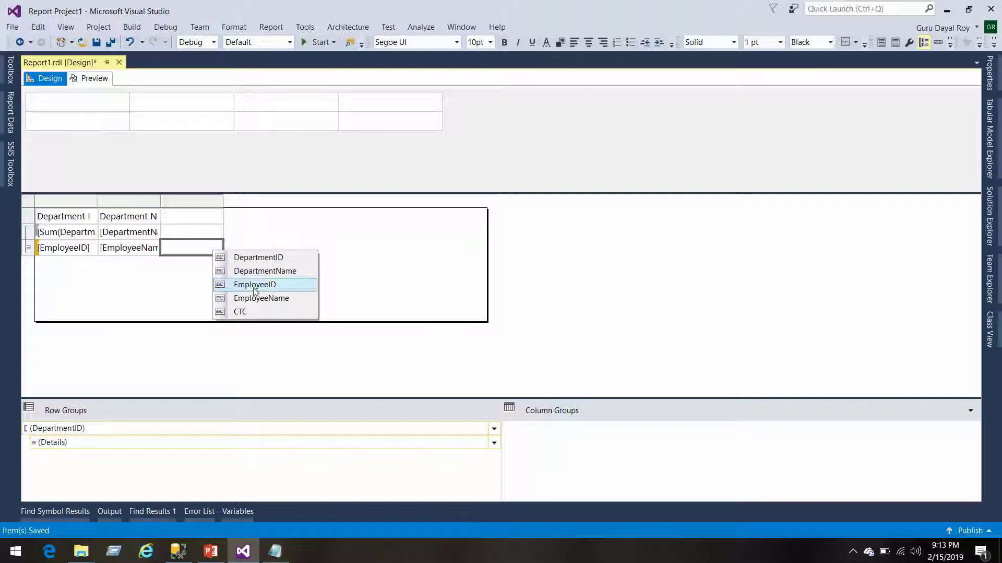
pyautogui.click(289, 312)
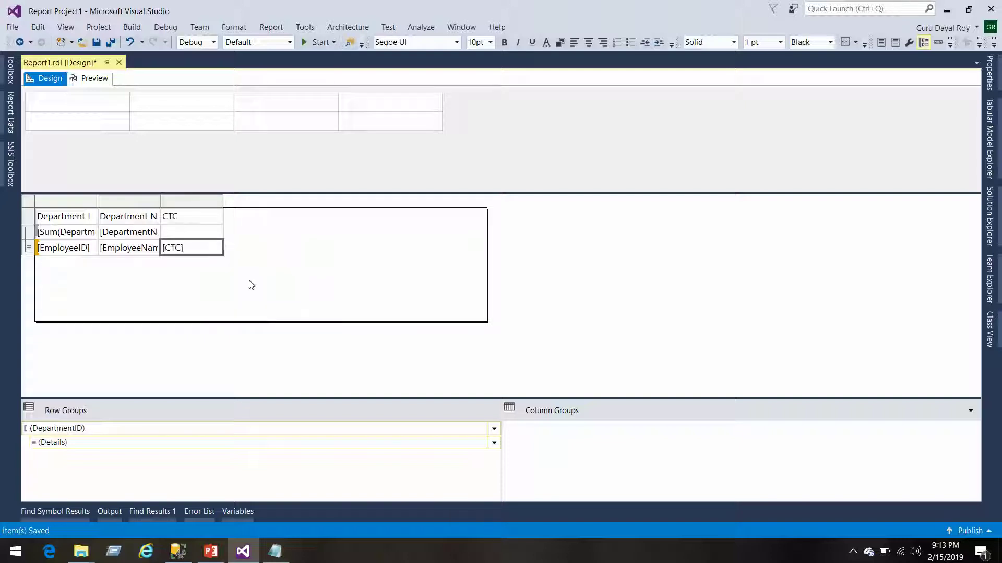
pyautogui.click(243, 280)
# Step: Make Report1's header row bold on a yellow background and preview the grouped employee list
pyautogui.click(27, 216)
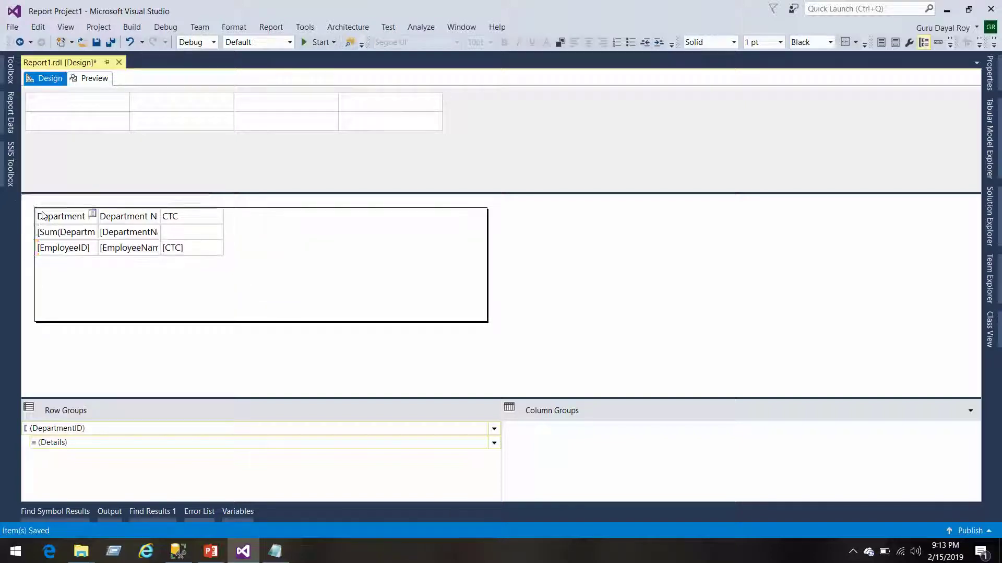
pyautogui.click(27, 216)
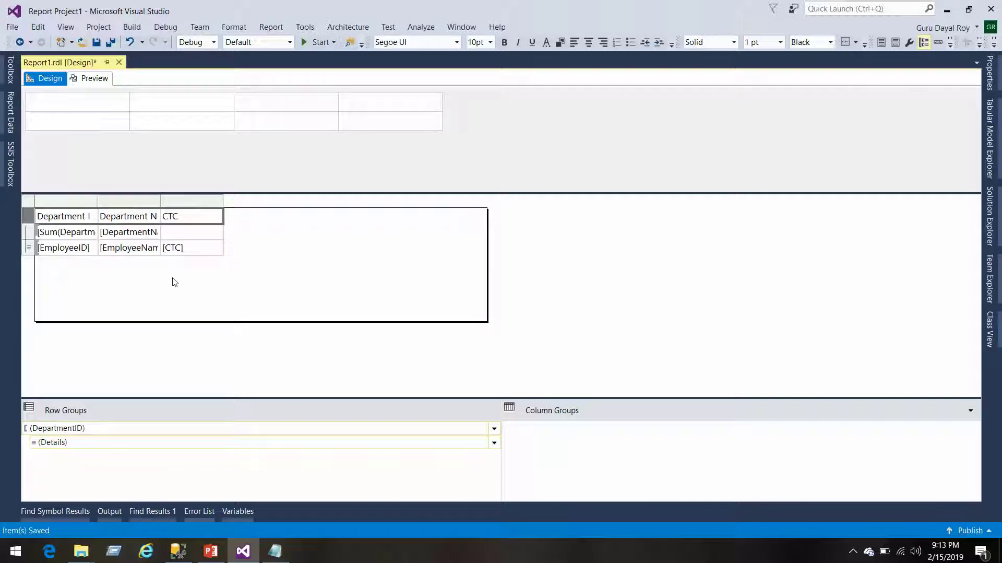
pyautogui.hotkey('ctrl', 'b')
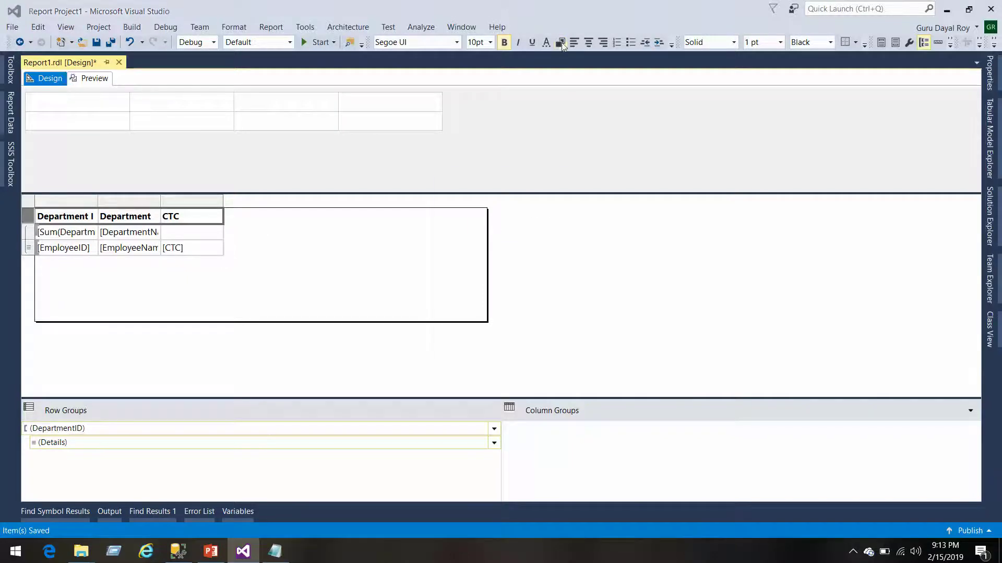
pyautogui.click(561, 44)
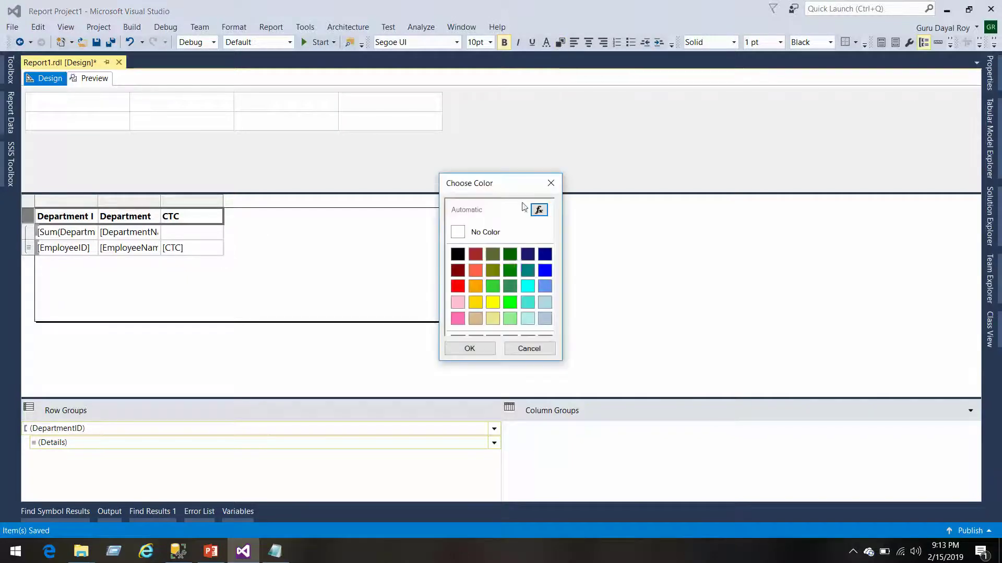
pyautogui.click(493, 301)
pyautogui.click(480, 348)
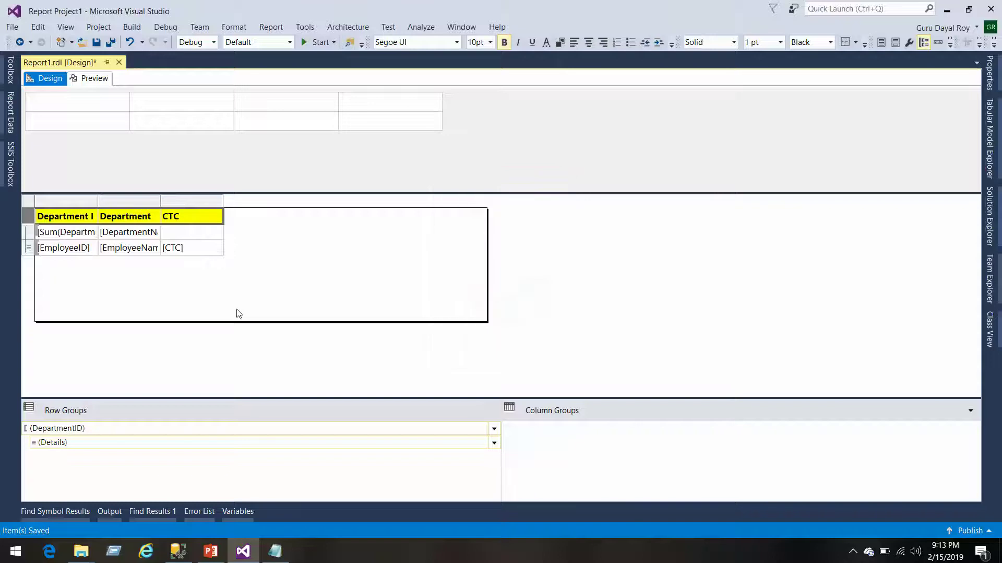
pyautogui.click(100, 79)
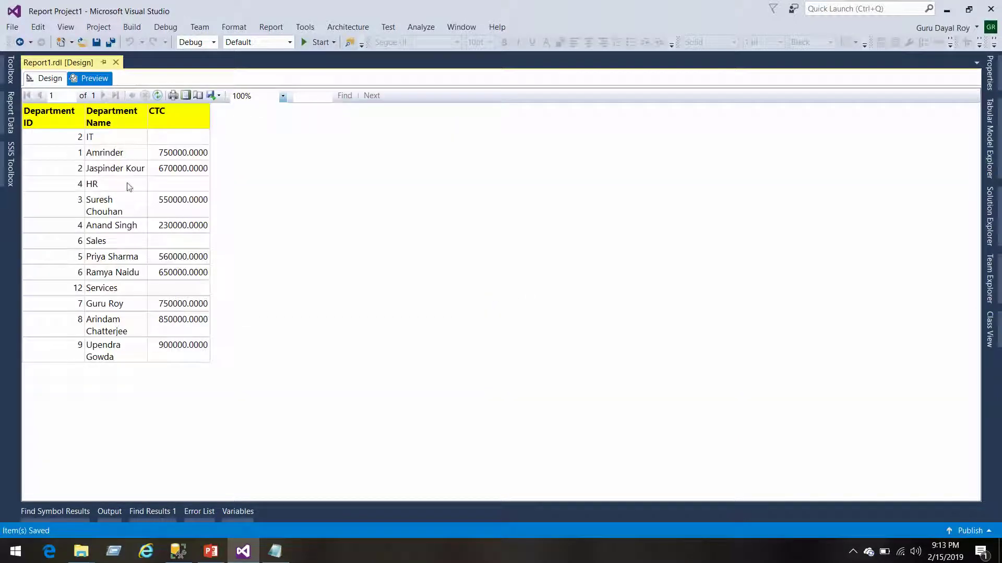
# Step: Bold the department group row's DepartmentID and DepartmentName text, then check it in preview
pyautogui.click(49, 80)
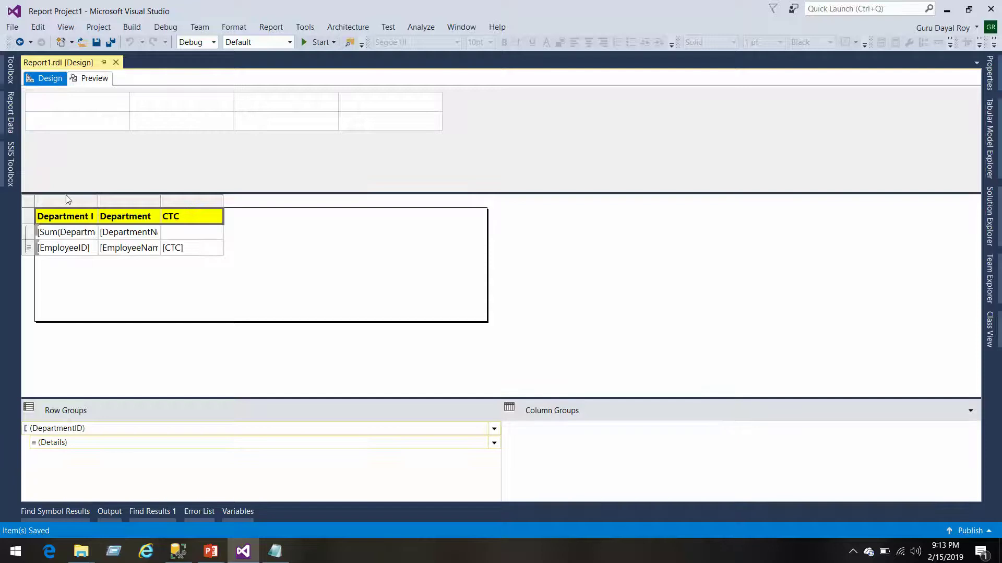
pyautogui.click(27, 232)
pyautogui.hotkey('ctrl', 'b')
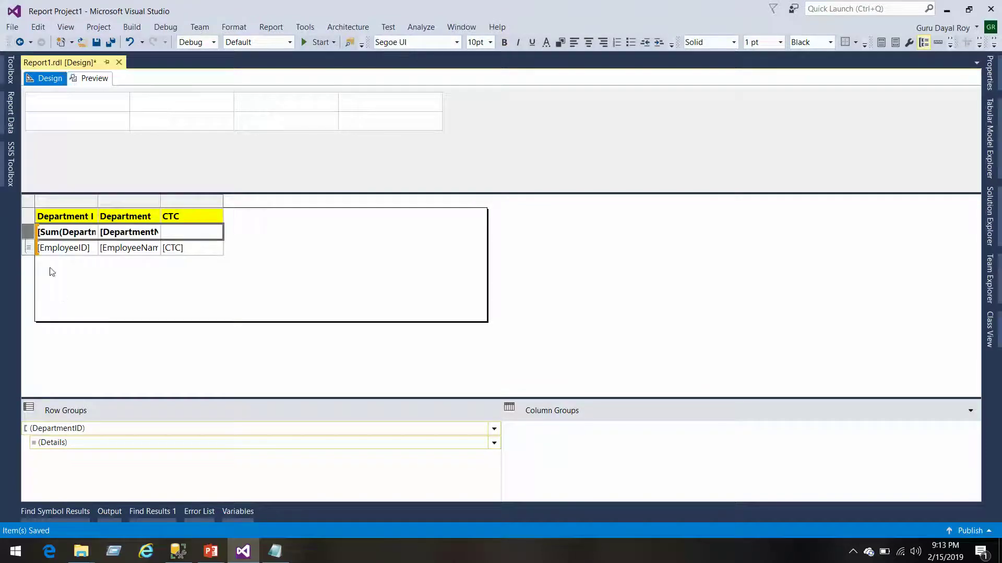
pyautogui.click(90, 79)
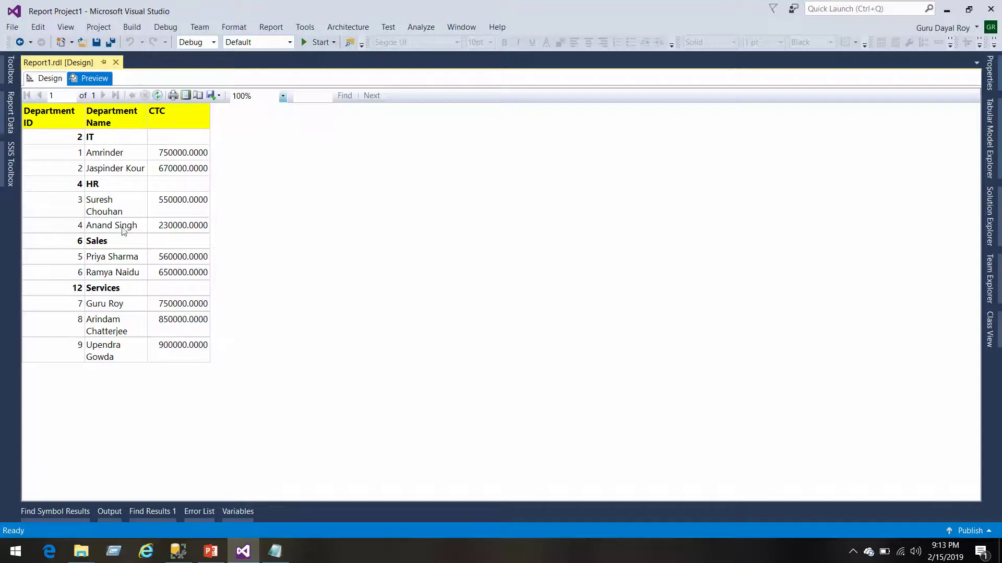
pyautogui.click(38, 79)
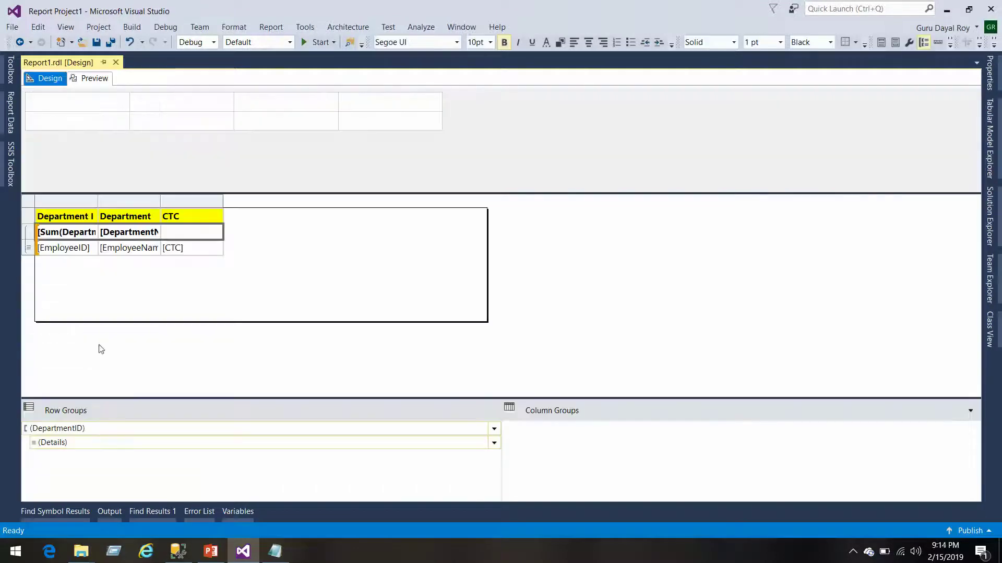
# Step: Inspect the DepartmentID group's visibility settings without changing them
pyautogui.click(494, 429)
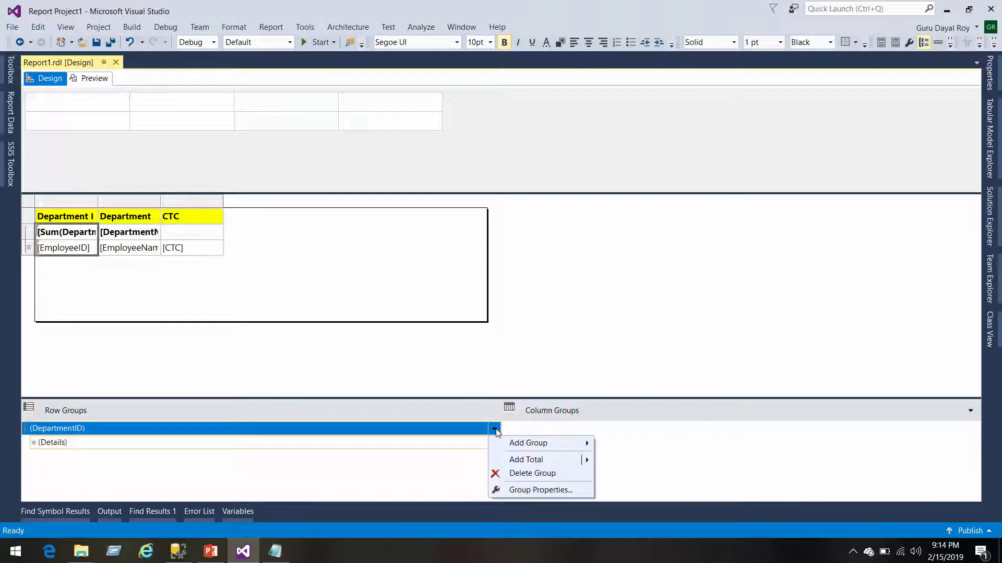
pyautogui.click(554, 491)
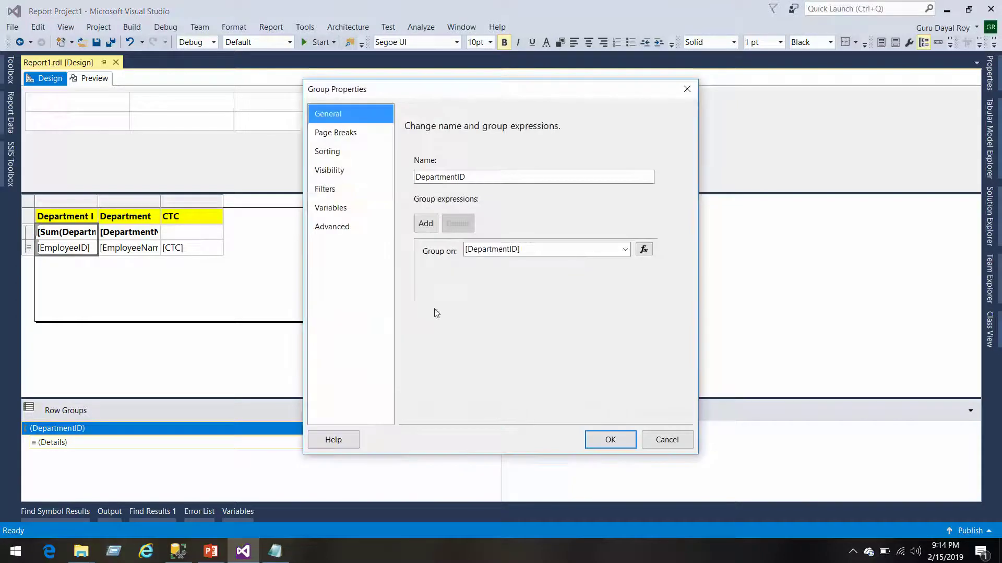
pyautogui.click(339, 171)
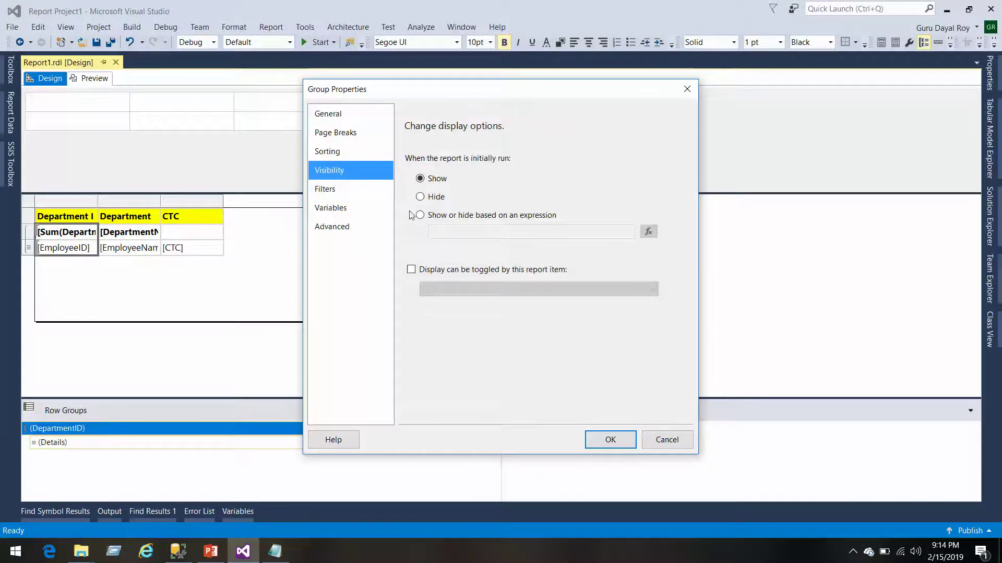
pyautogui.click(687, 89)
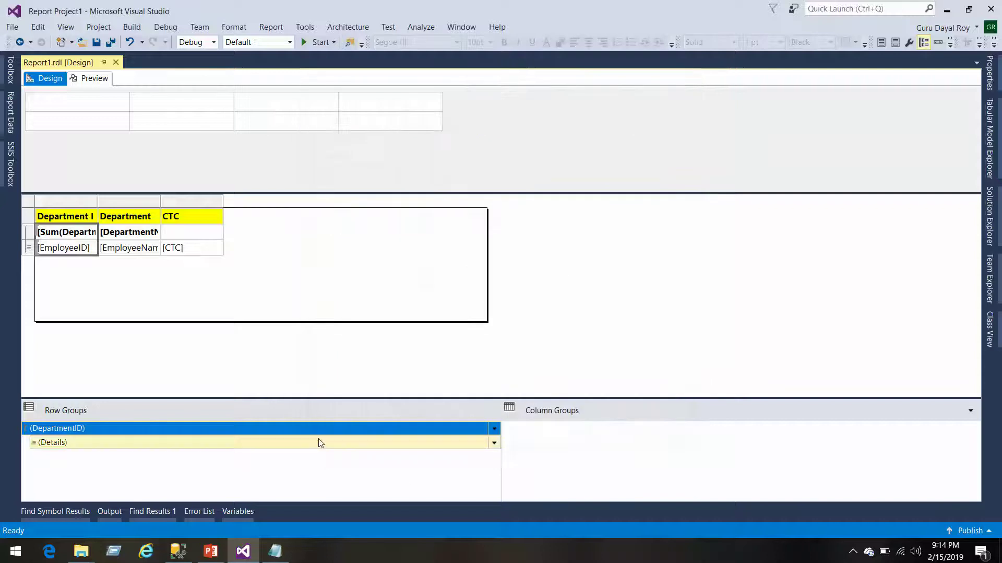
pyautogui.click(107, 287)
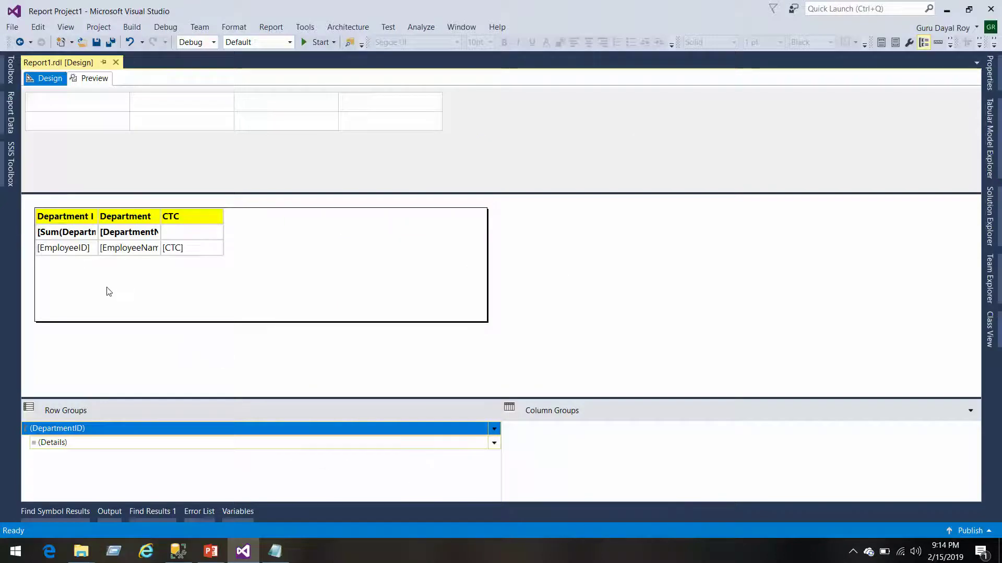
pyautogui.click(80, 233)
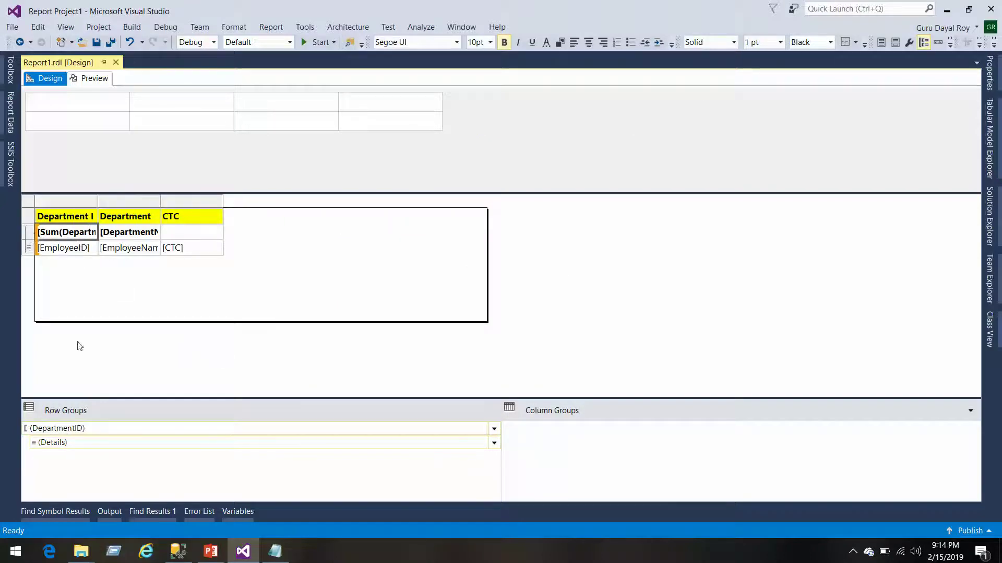
# Step: Hide the Details group rows initially, with display toggled by the DepartmentID item
pyautogui.click(494, 444)
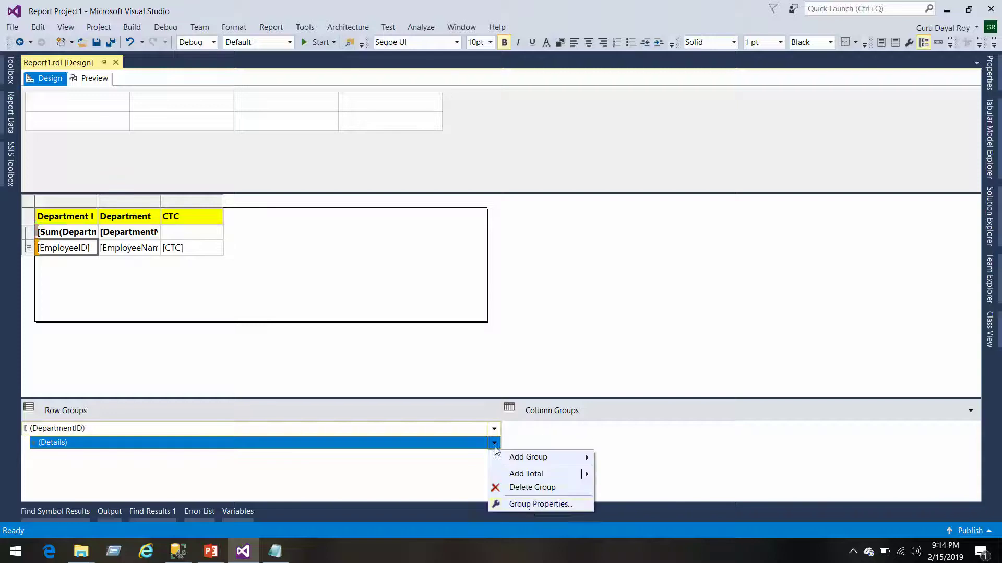
pyautogui.click(533, 503)
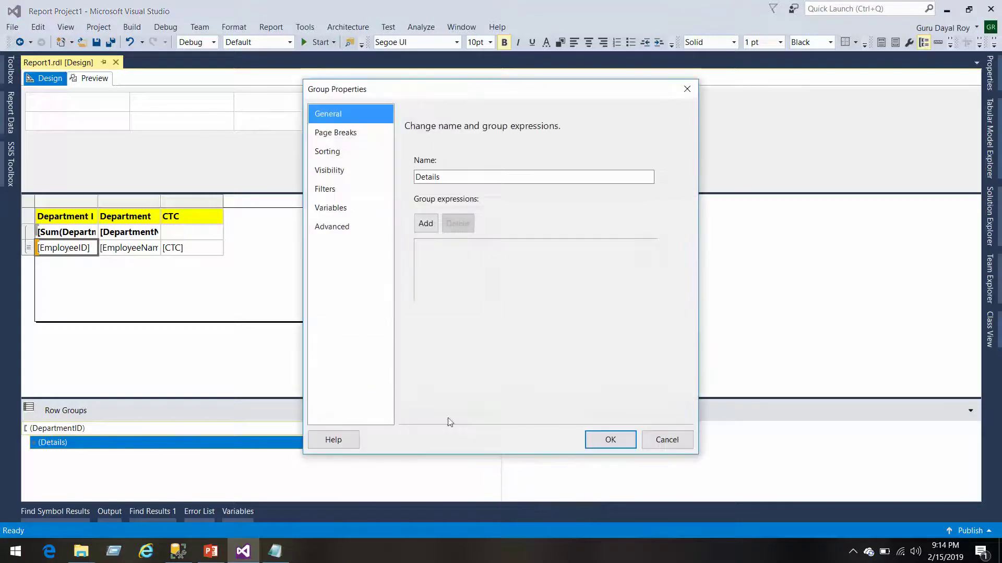
pyautogui.click(353, 170)
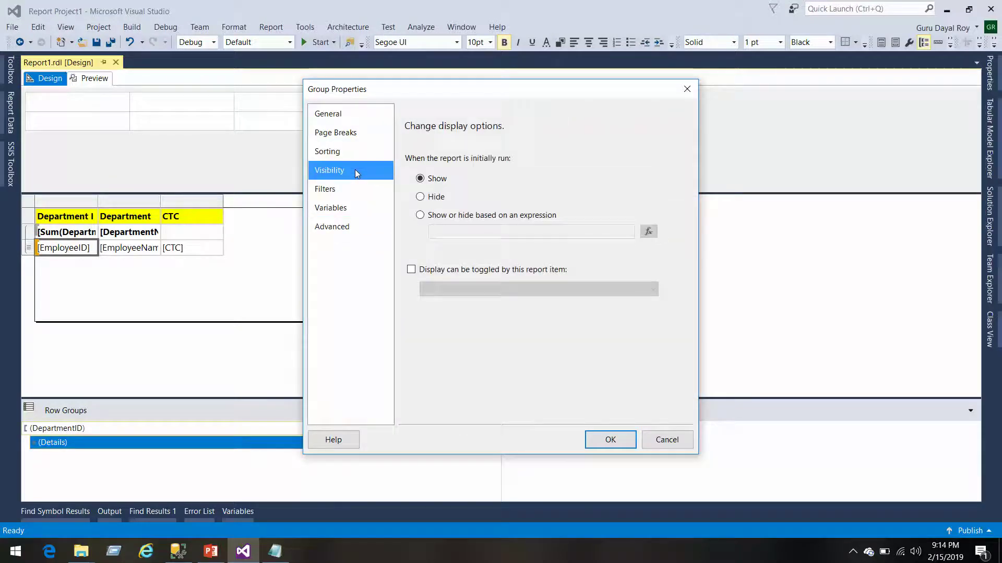
pyautogui.click(420, 198)
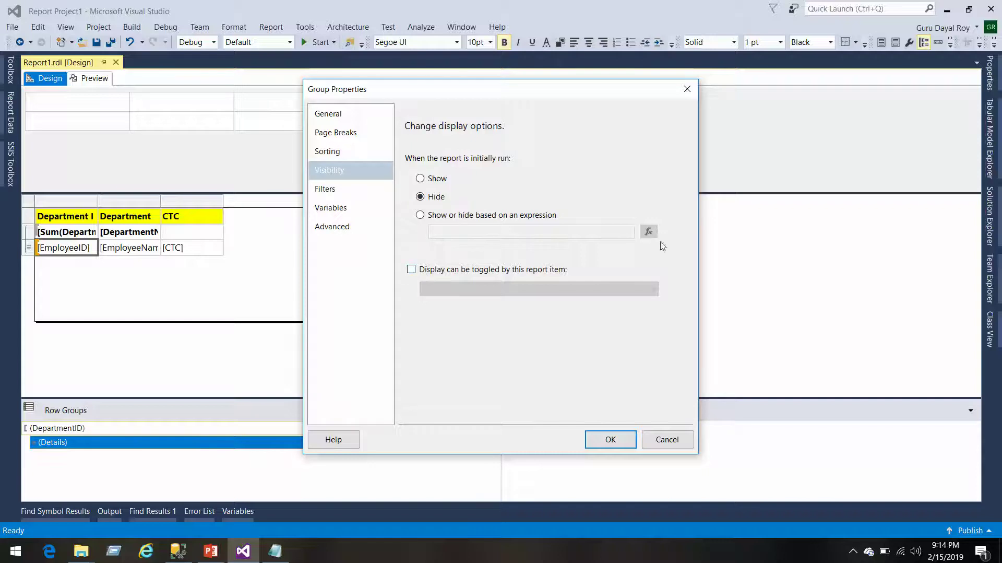
pyautogui.click(421, 216)
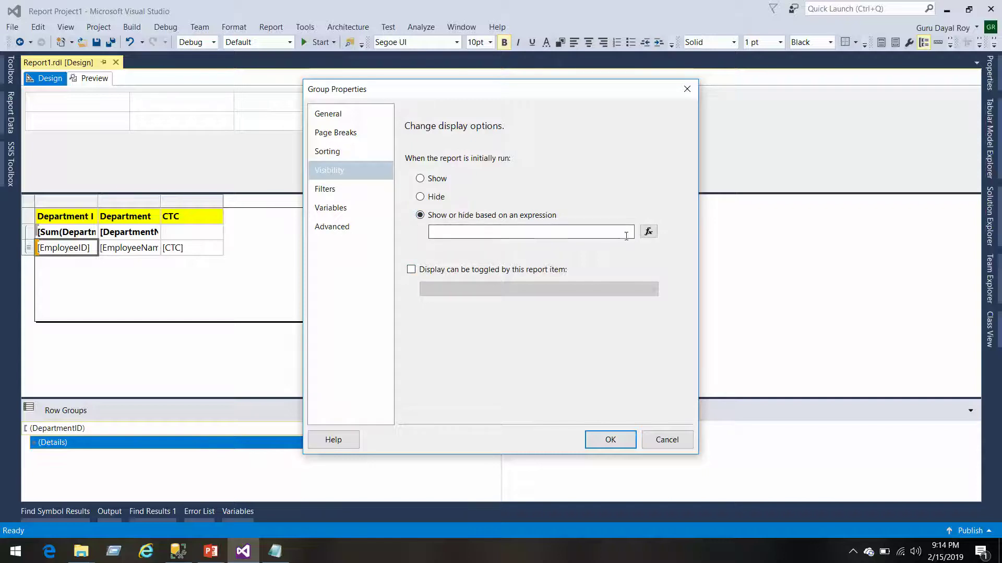
pyautogui.click(648, 231)
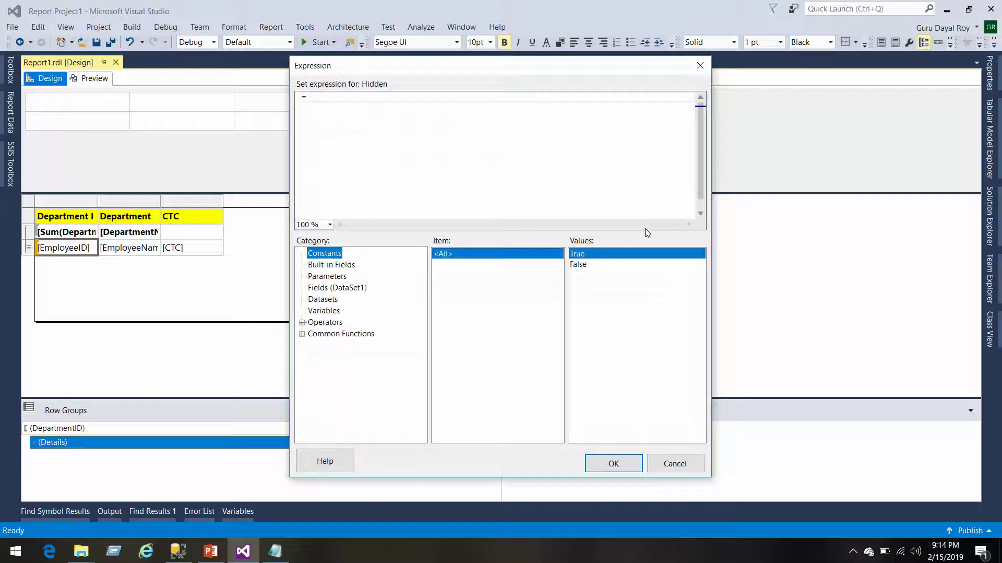
pyautogui.click(701, 66)
pyautogui.click(412, 270)
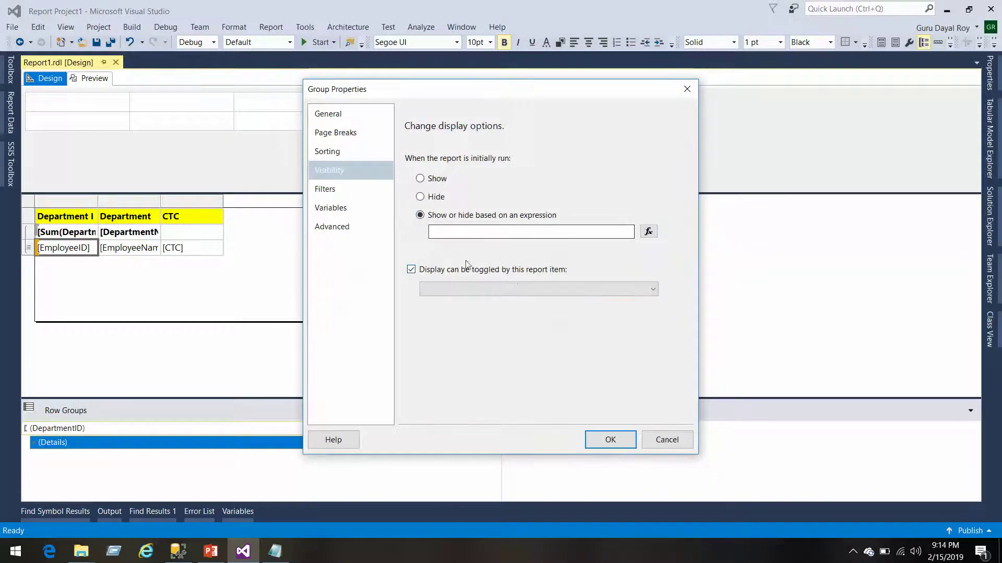
pyautogui.click(521, 290)
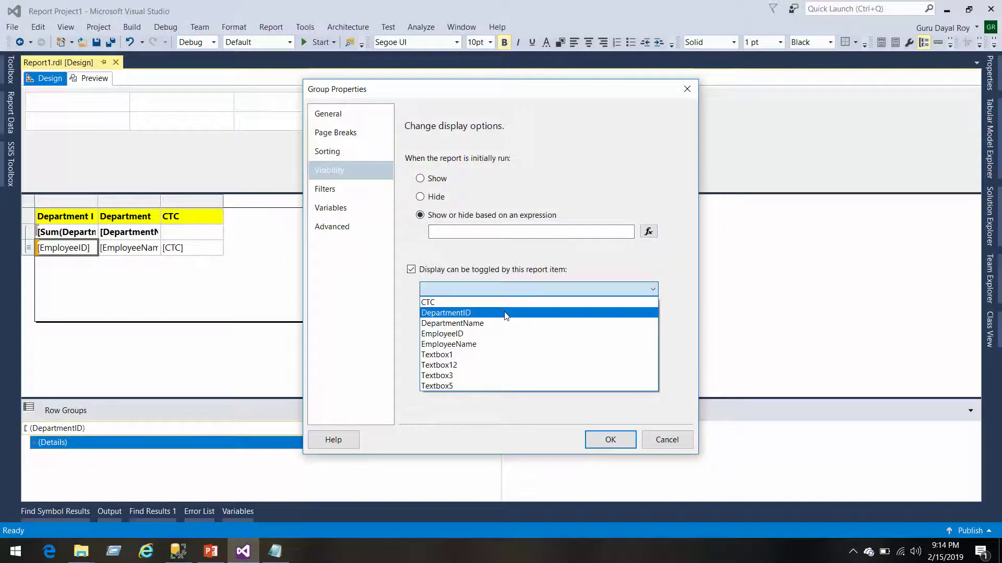
pyautogui.click(506, 313)
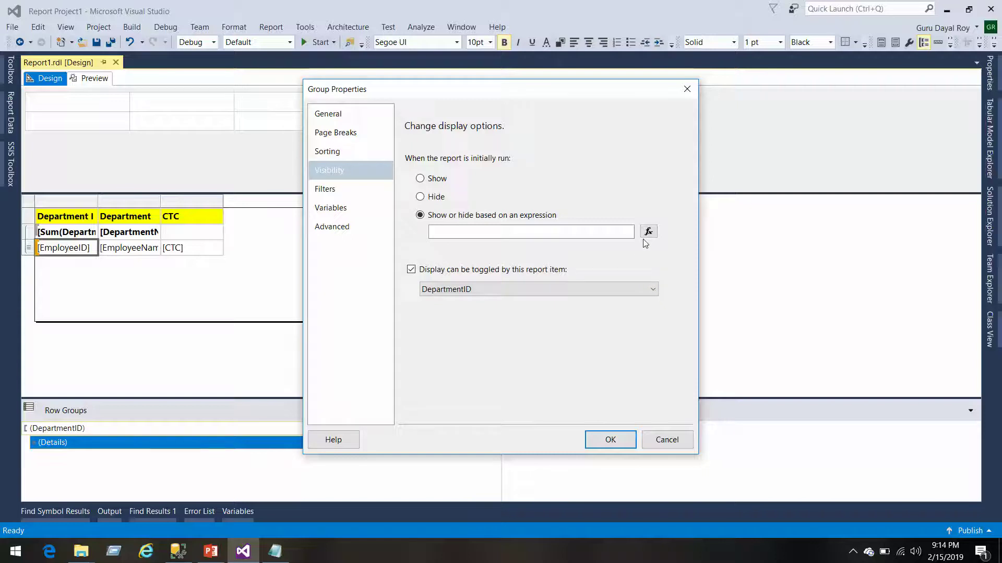
pyautogui.click(421, 196)
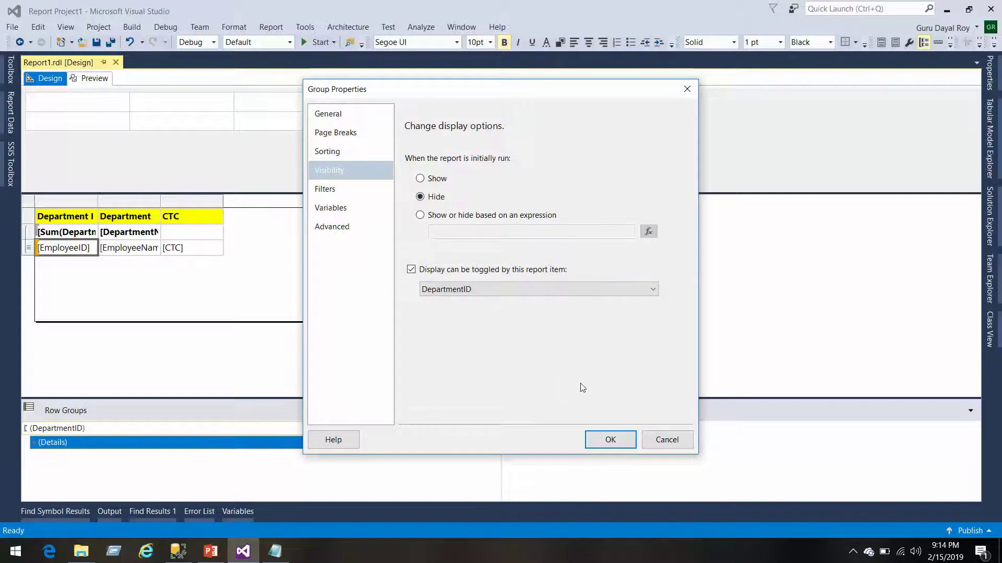
pyautogui.click(610, 438)
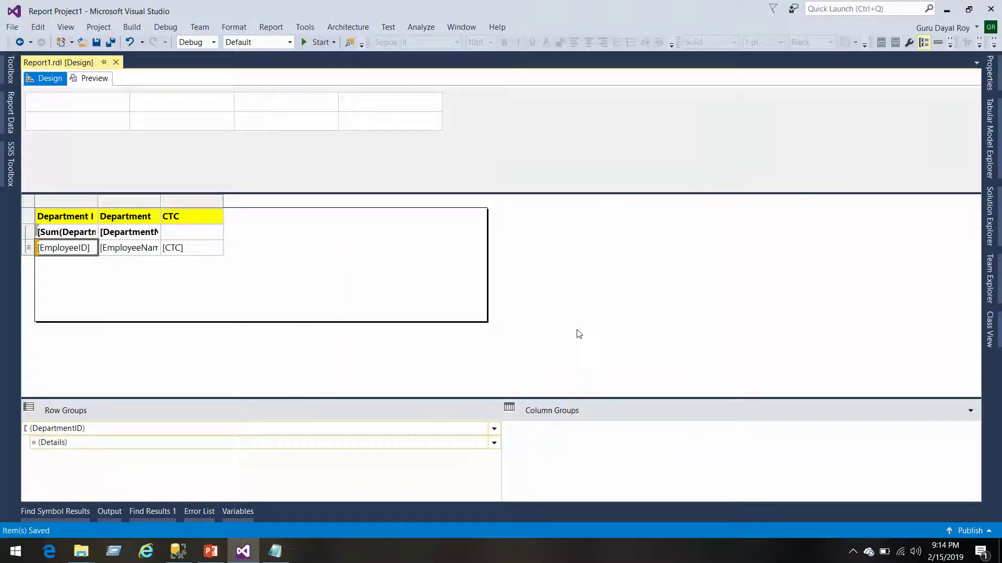
pyautogui.click(95, 78)
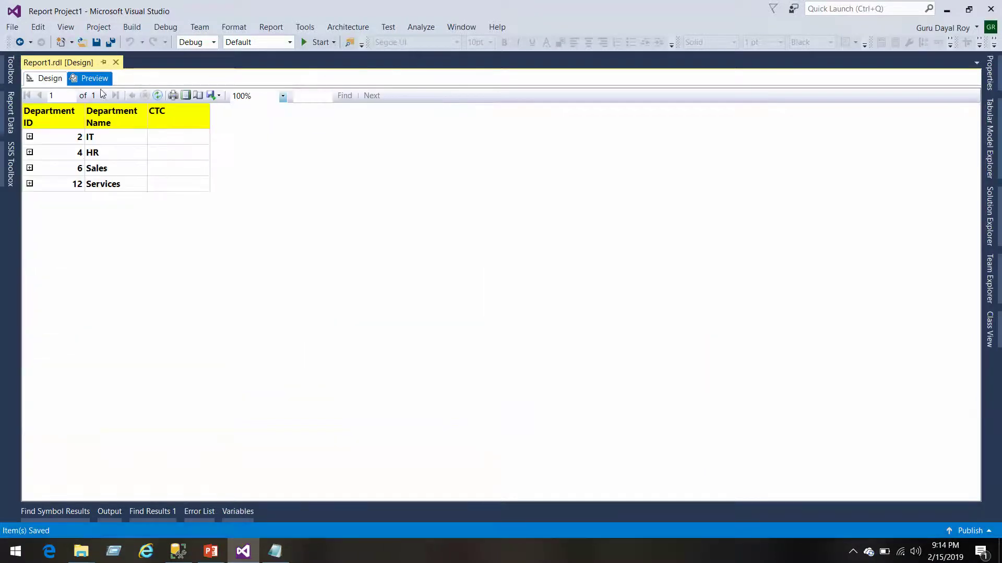
pyautogui.click(30, 136)
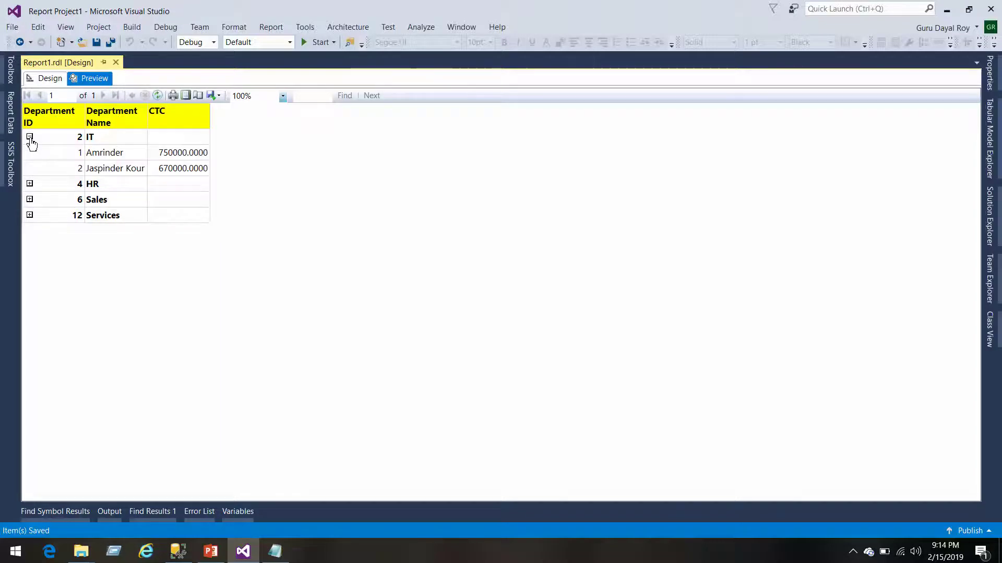
pyautogui.click(29, 137)
pyautogui.click(29, 137)
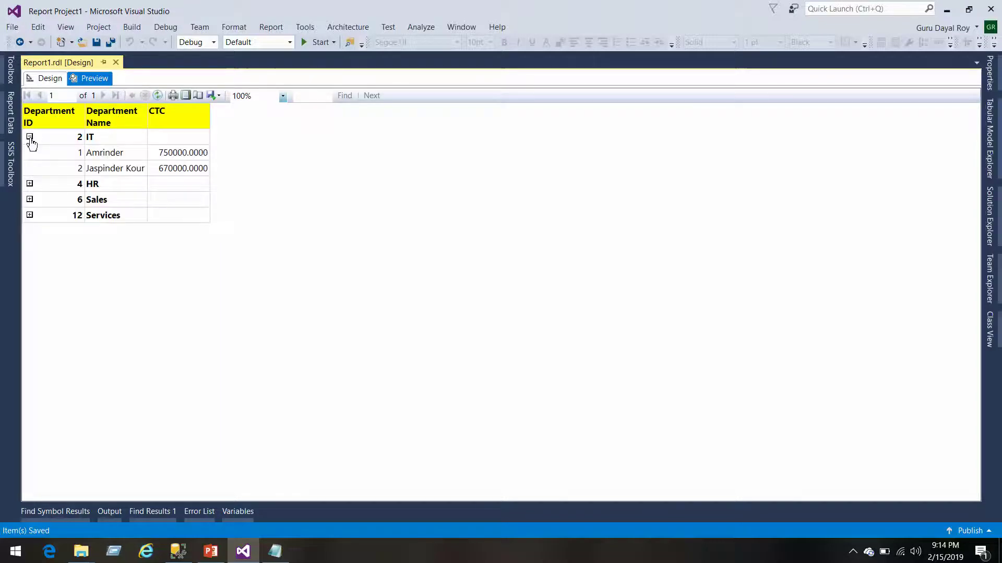
pyautogui.click(29, 184)
pyautogui.click(30, 184)
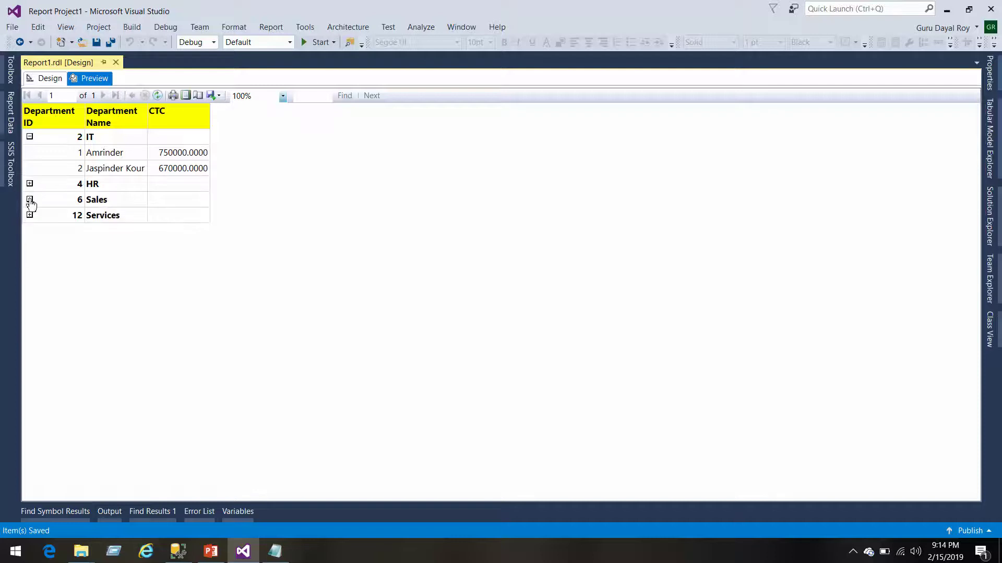
pyautogui.click(29, 199)
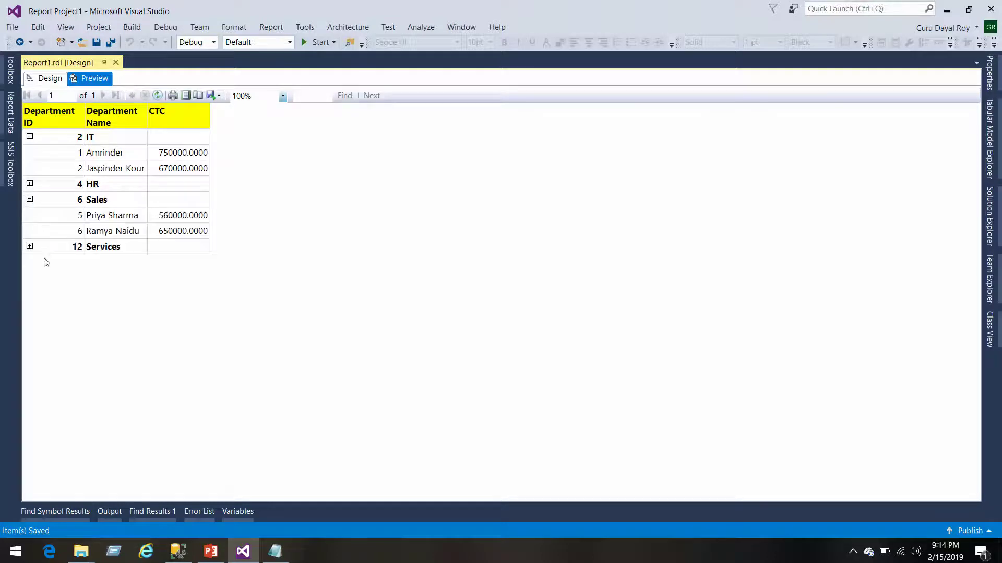
pyautogui.click(30, 246)
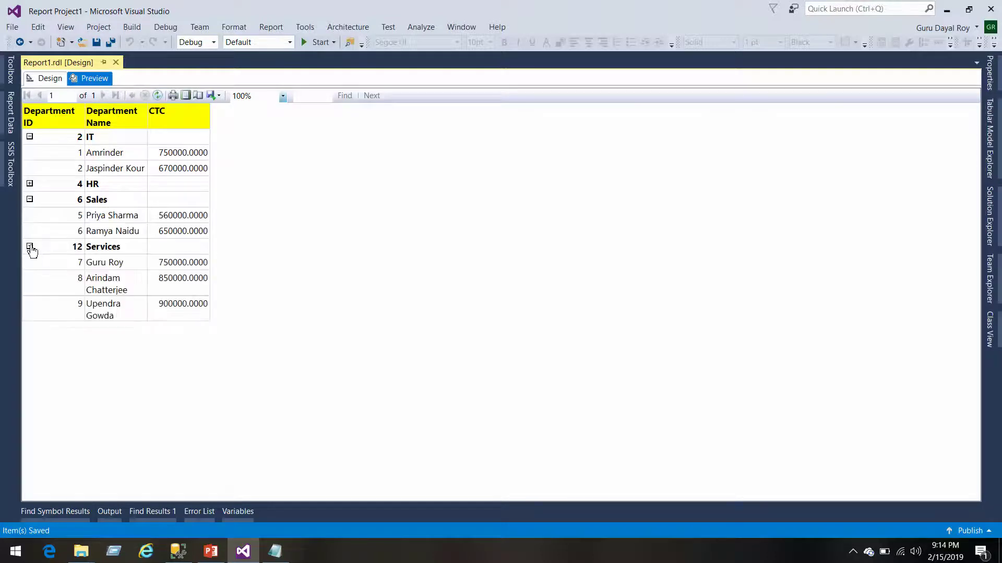
pyautogui.click(50, 78)
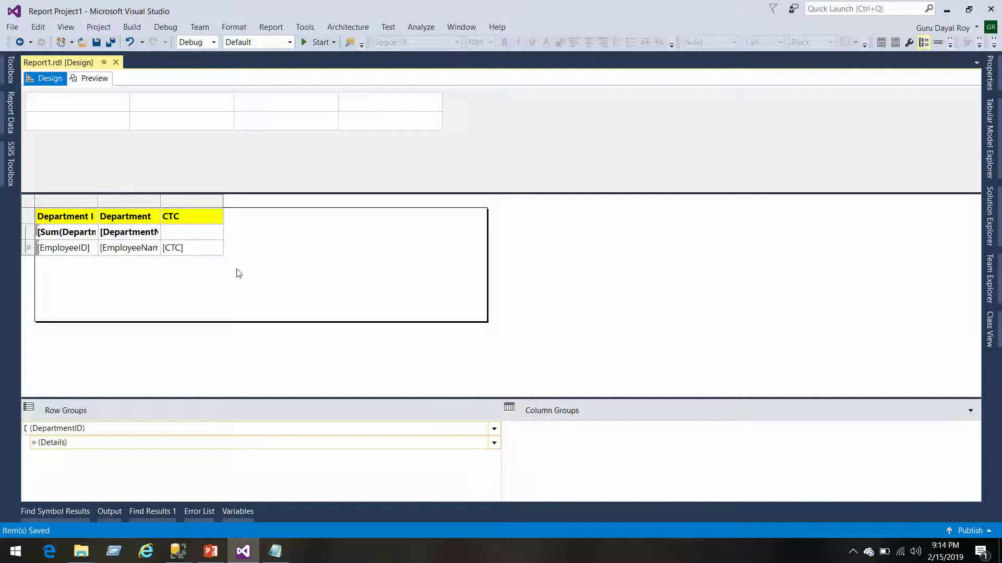
# Step: Delete the existing report table from the body
pyautogui.click(28, 249)
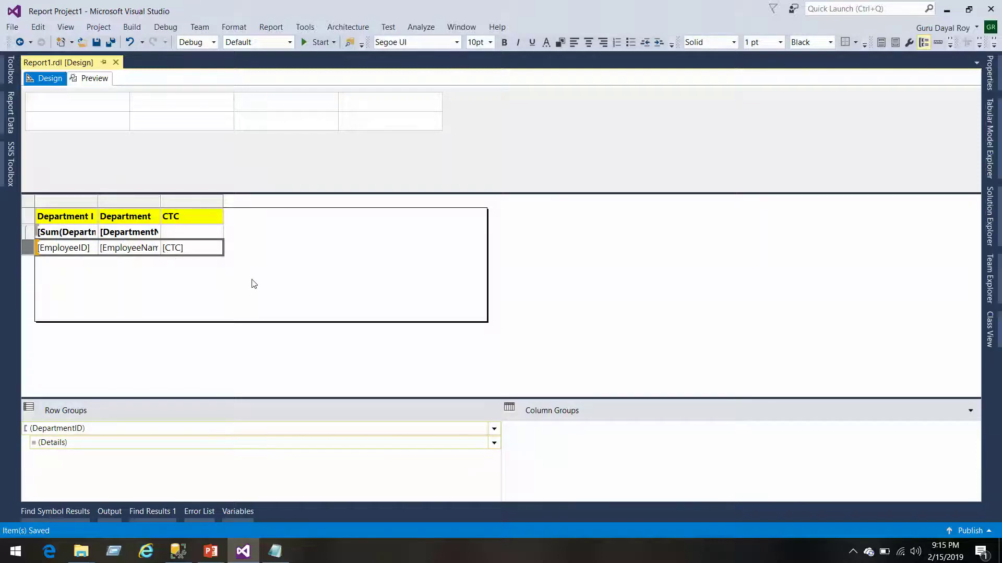
pyautogui.click(29, 204)
pyautogui.press('Delete')
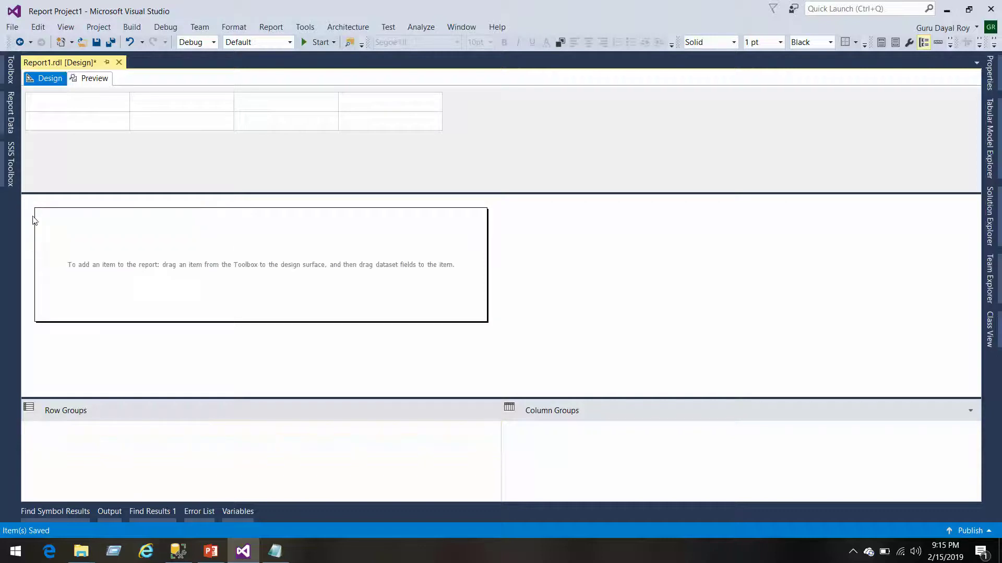
# Step: Replace DataSet1's query with SELECT * FROM Department and refresh its fields
pyautogui.click(11, 119)
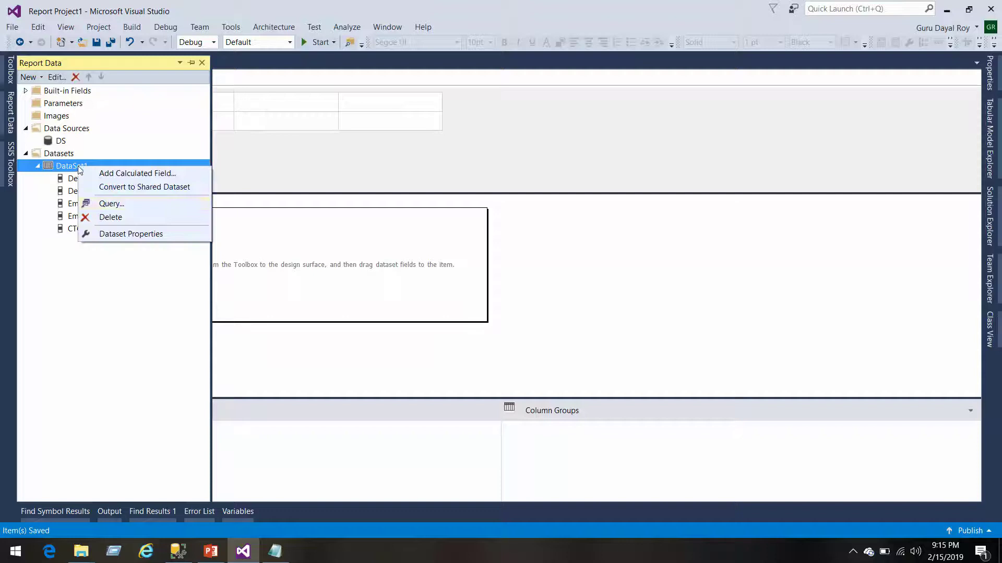
pyautogui.rightClick(76, 166)
pyautogui.click(150, 234)
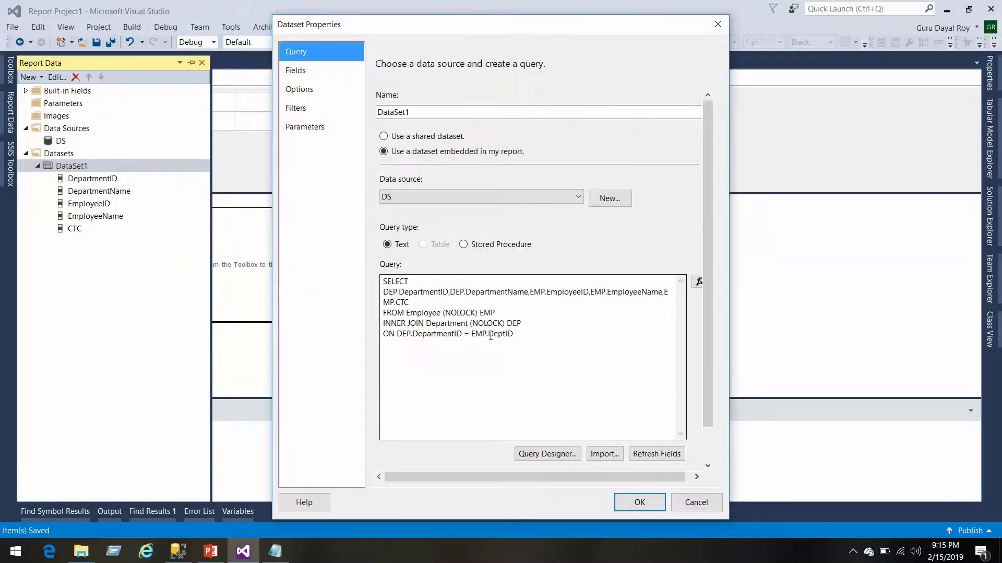
pyautogui.moveTo(491, 336); pyautogui.dragTo(373, 276)
pyautogui.press('Delete')
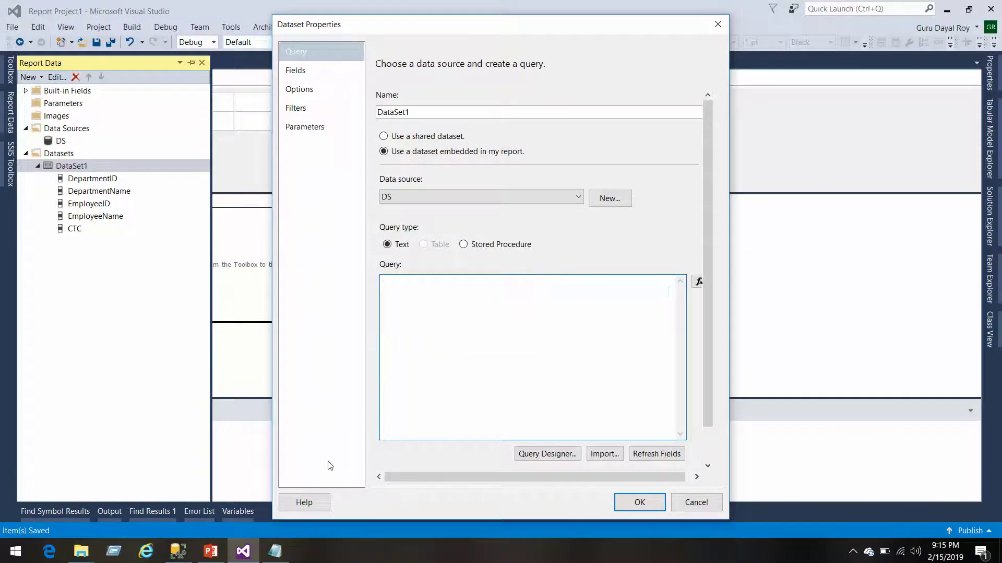
pyautogui.write('SELECT * FROM Departments')
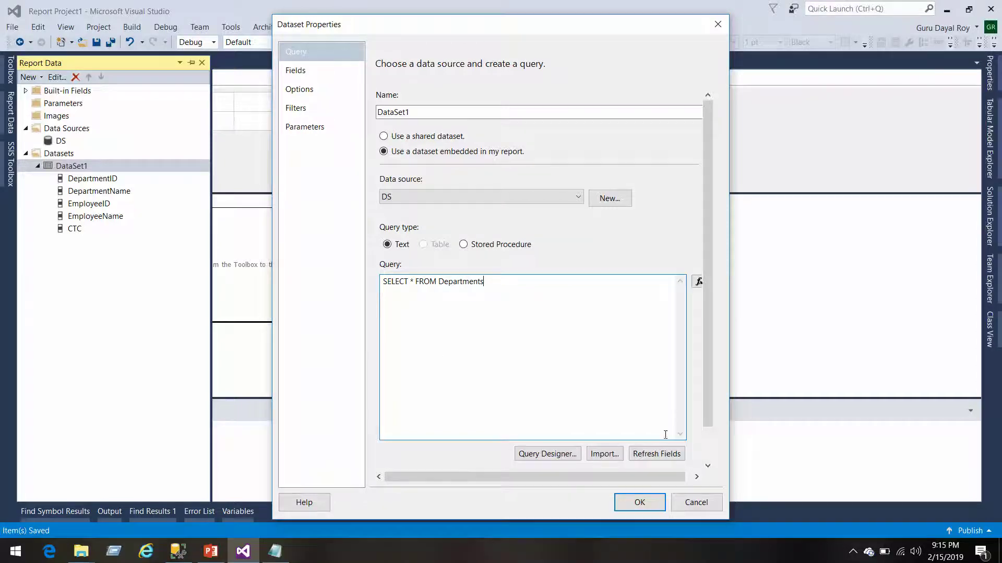
pyautogui.click(665, 453)
pyautogui.click(641, 235)
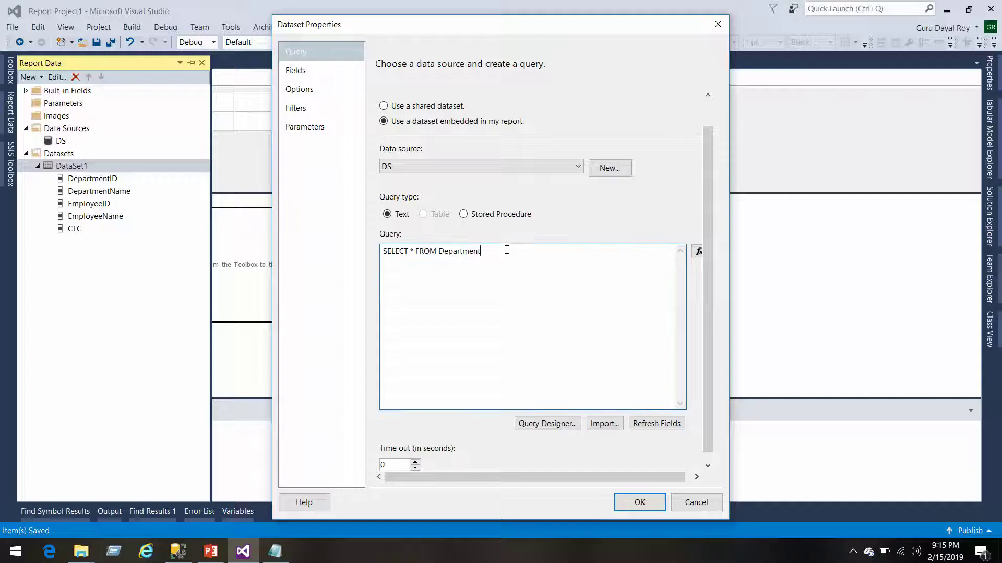
pyautogui.click(661, 427)
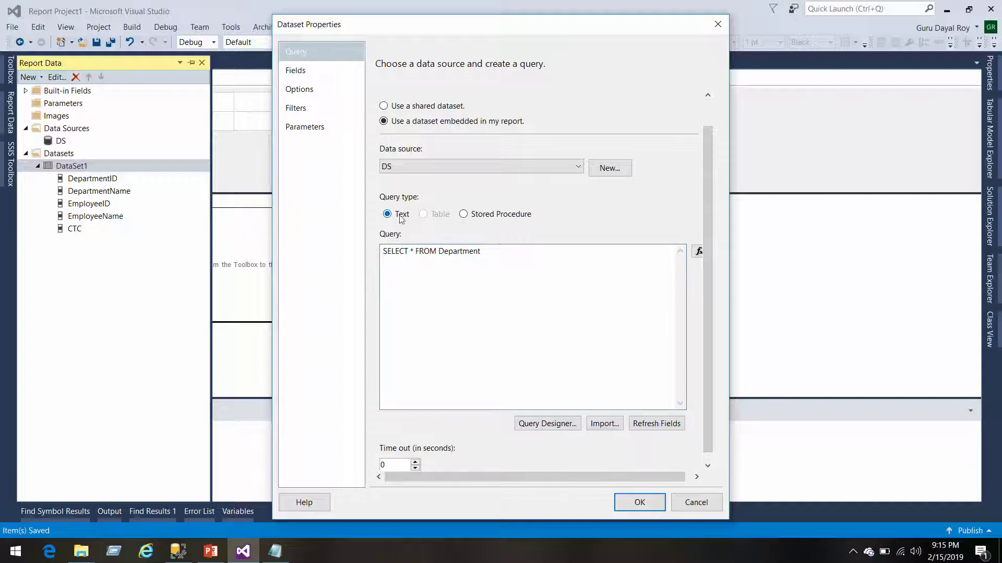
pyautogui.click(302, 71)
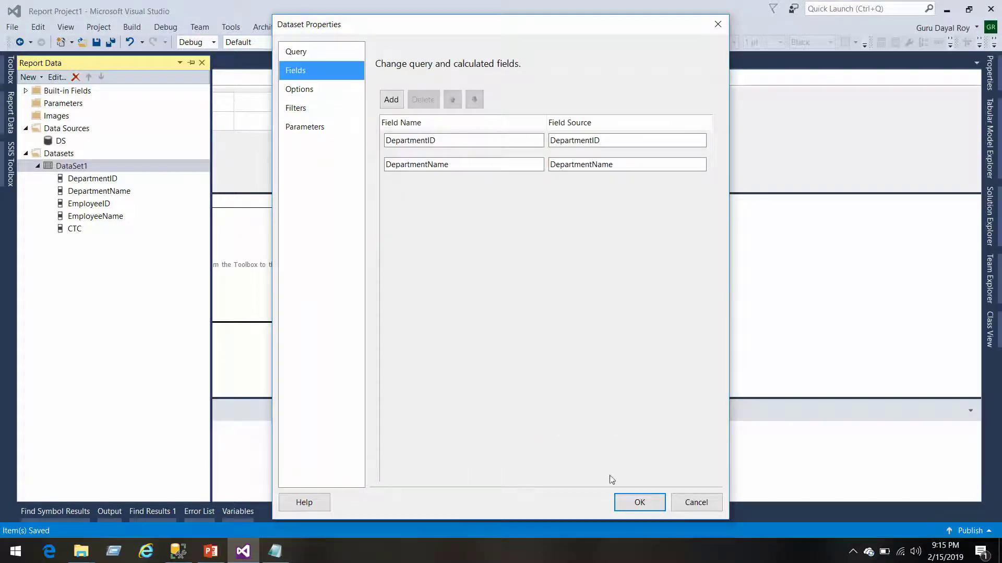
pyautogui.click(638, 501)
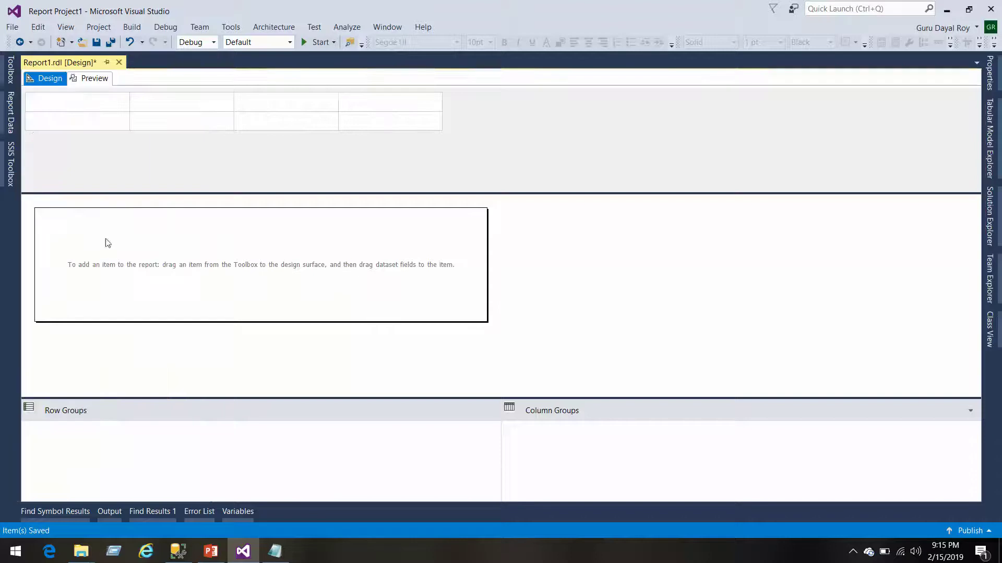
# Step: Insert a two-column table of DepartmentID and DepartmentName at the body's top-left and save
pyautogui.click(35, 136)
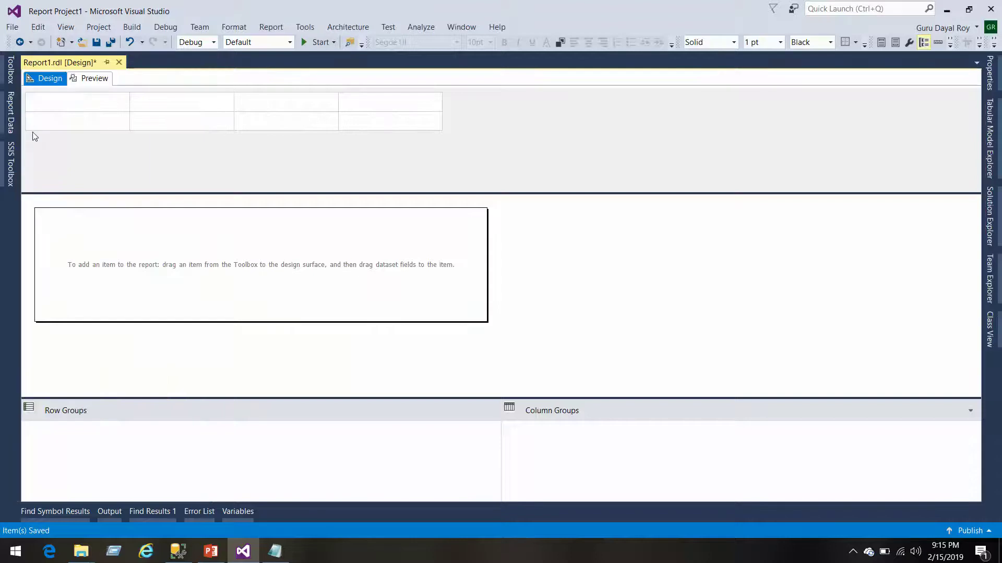
pyautogui.rightClick(67, 225)
pyautogui.moveTo(156, 271)
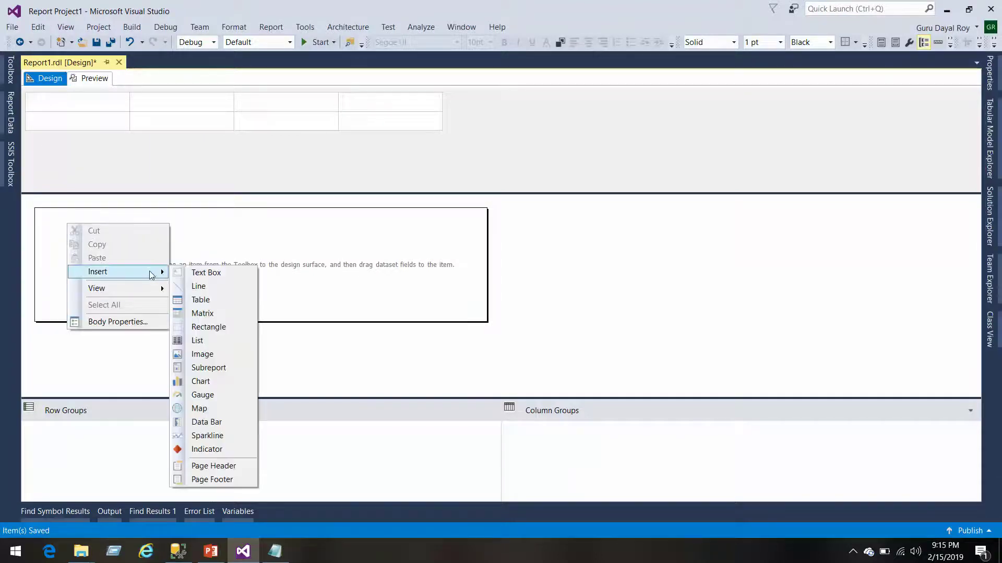
pyautogui.click(205, 300)
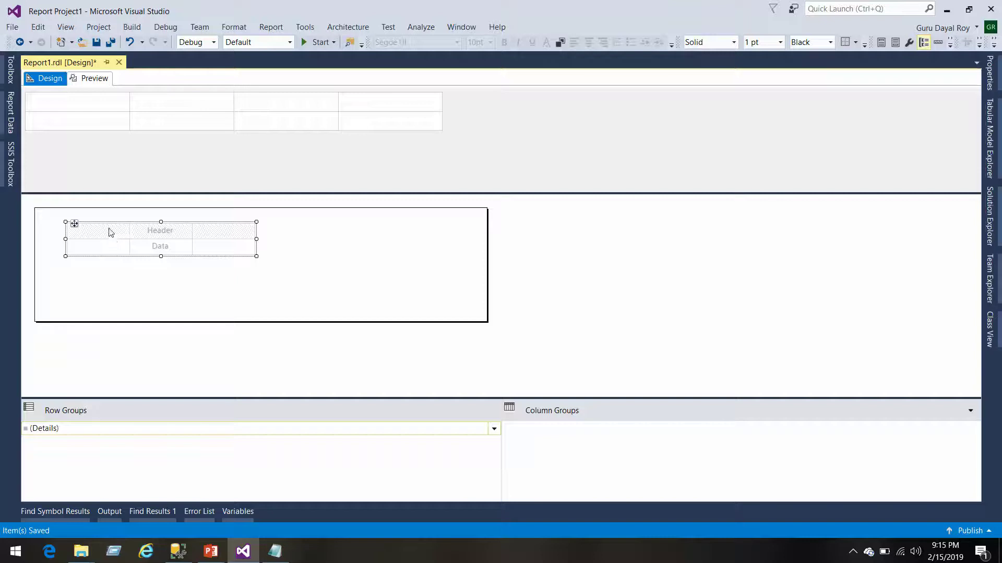
pyautogui.moveTo(75, 224); pyautogui.dragTo(48, 210)
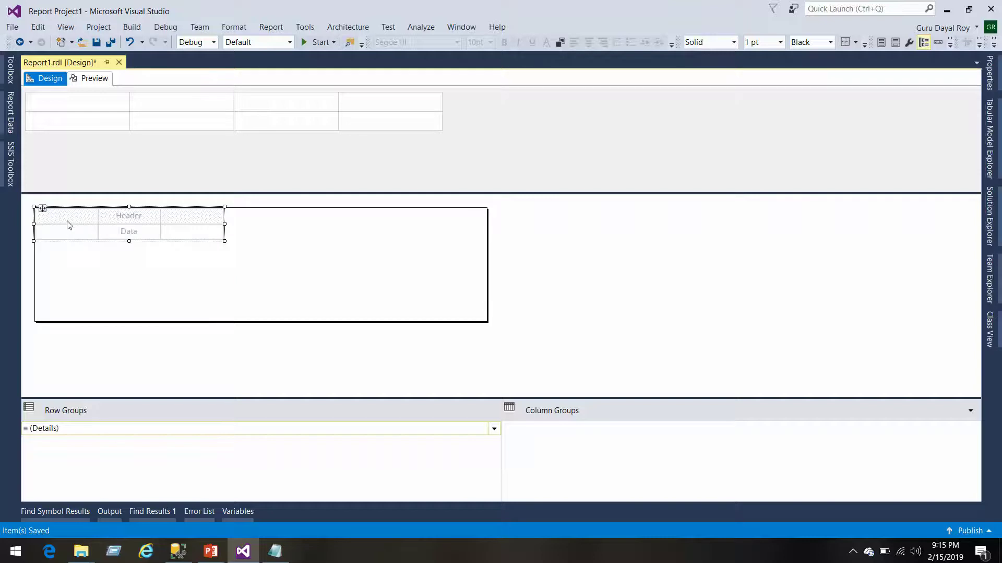
pyautogui.click(92, 229)
pyautogui.click(148, 242)
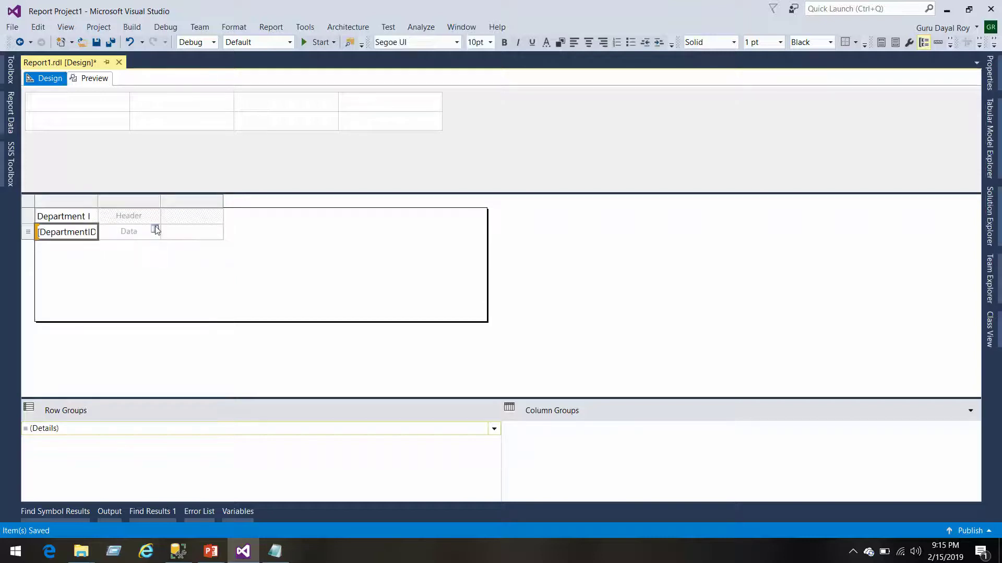
pyautogui.click(155, 230)
pyautogui.click(188, 256)
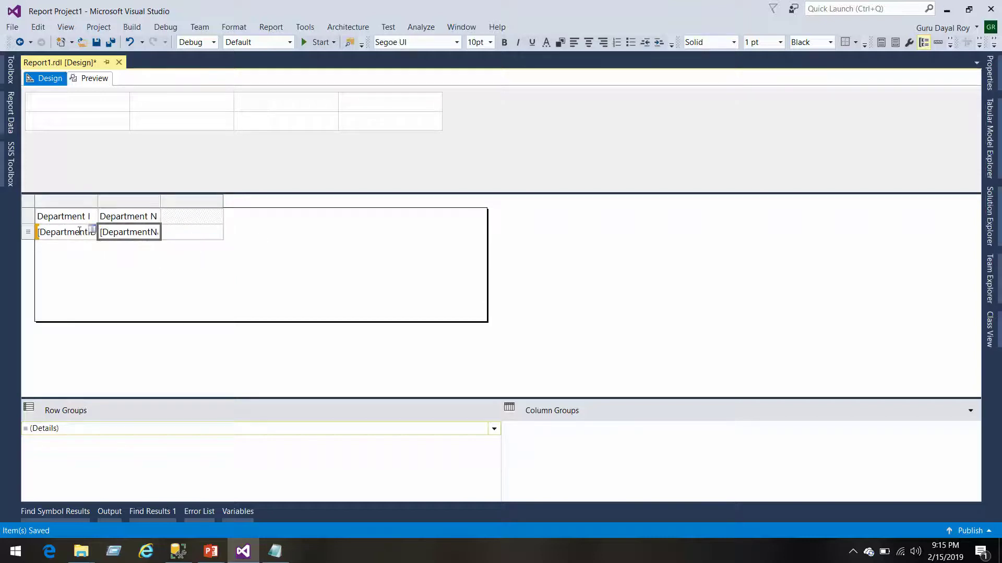
pyautogui.rightClick(184, 206)
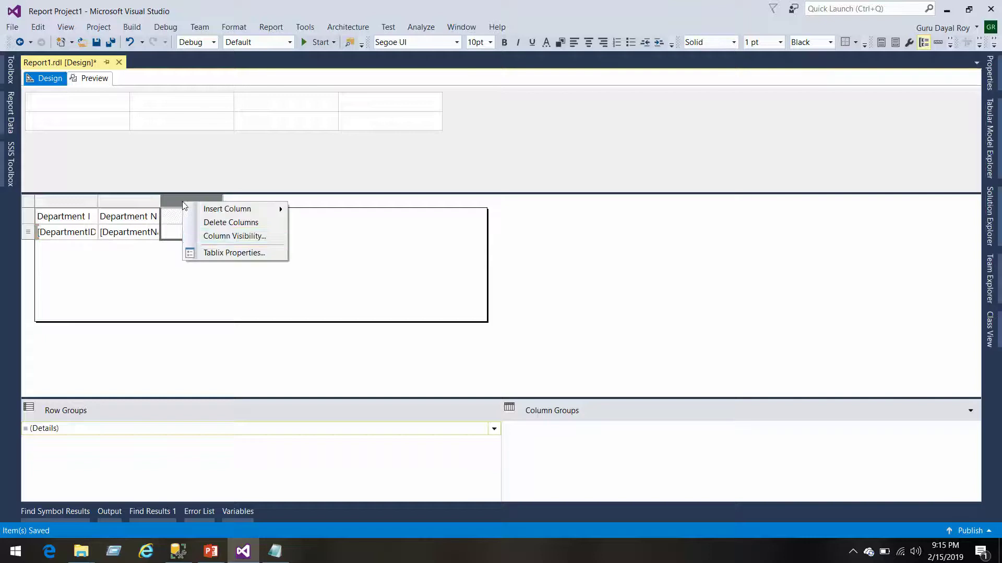
pyautogui.click(246, 223)
pyautogui.hotkey('ctrl', 's')
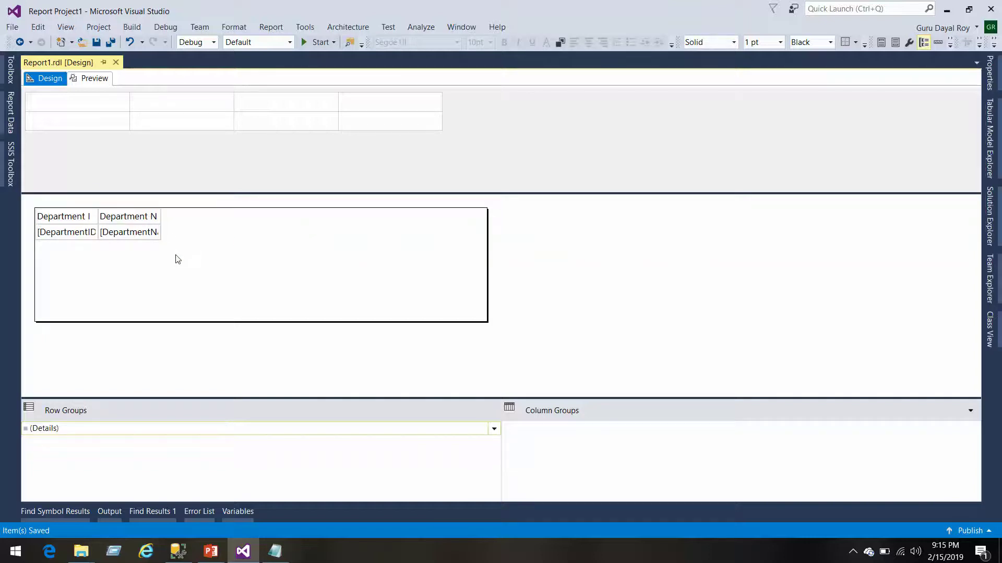
# Step: Make the header row bold with a Light Green background, save, and preview
pyautogui.click(50, 222)
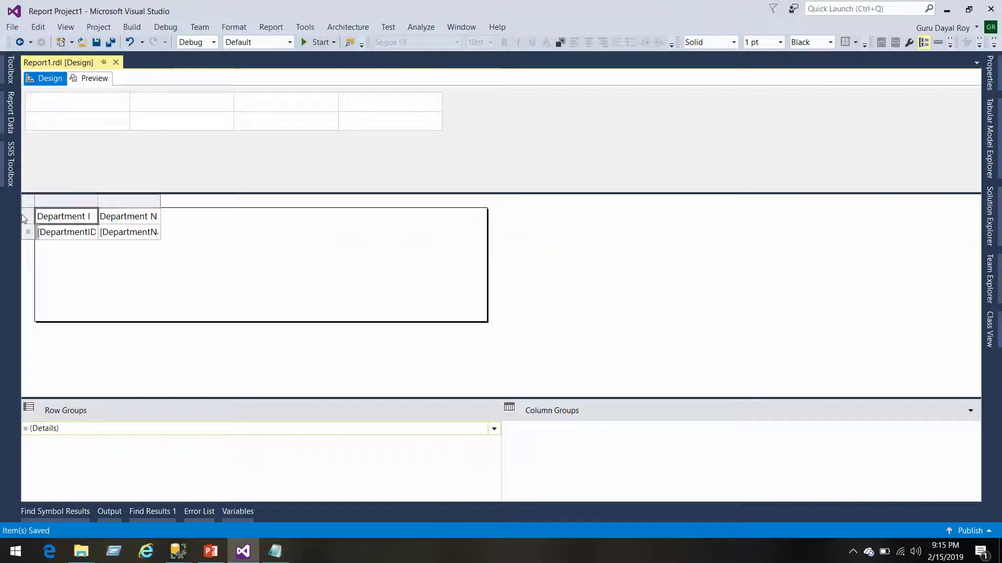
pyautogui.click(24, 218)
pyautogui.hotkey('ctrl', 'b')
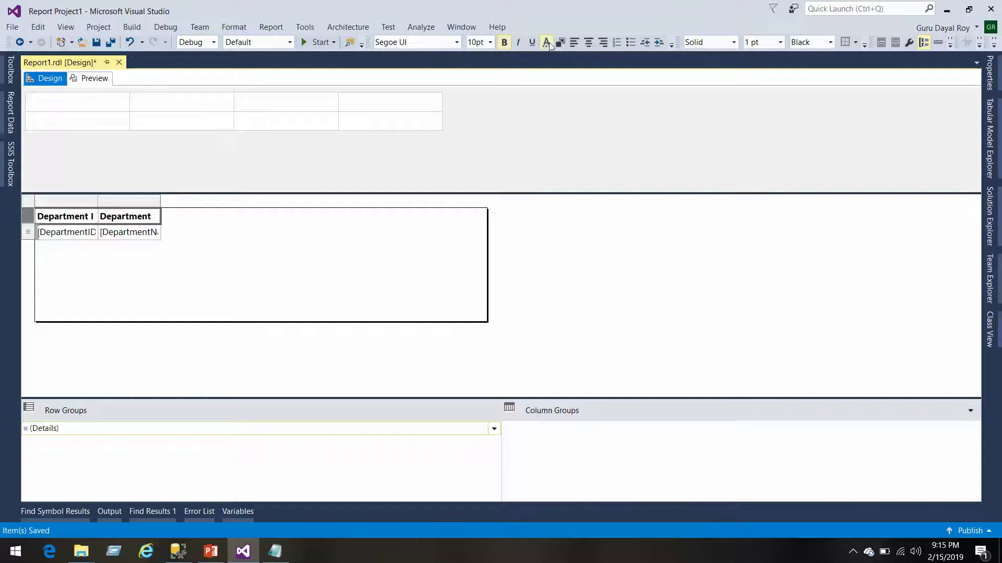
pyautogui.click(547, 42)
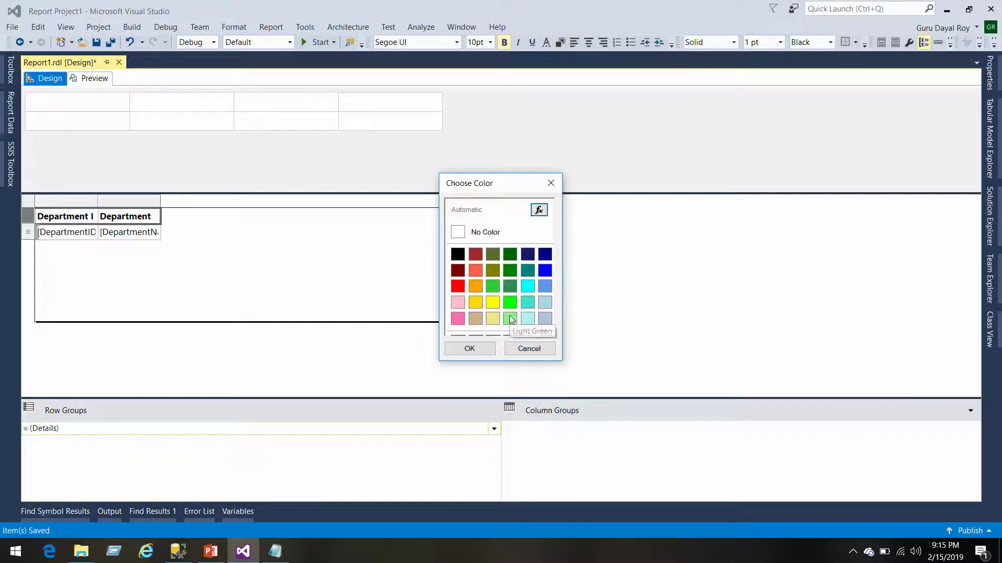
pyautogui.click(510, 318)
pyautogui.click(470, 348)
pyautogui.click(263, 275)
pyautogui.hotkey('ctrl', 's')
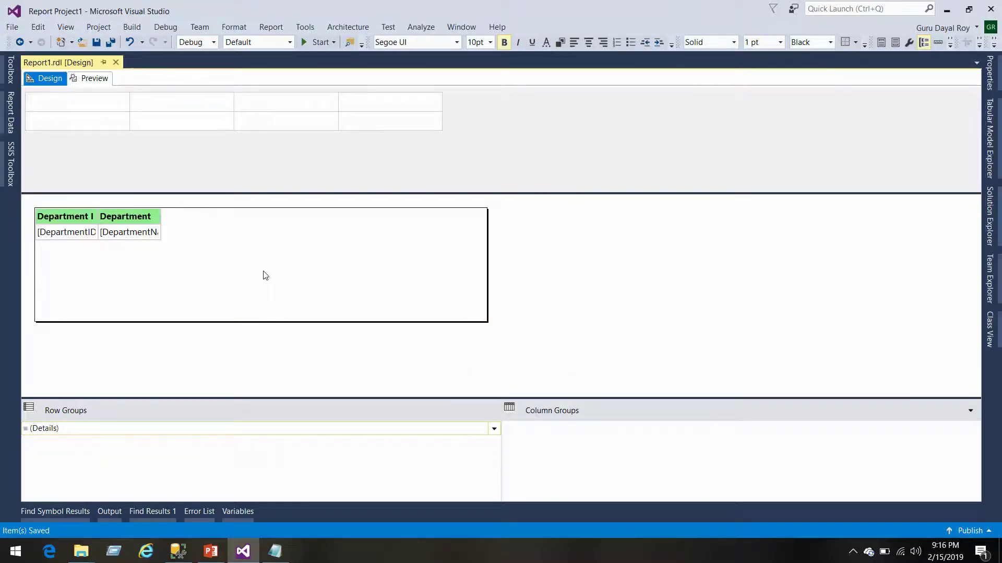
pyautogui.click(94, 79)
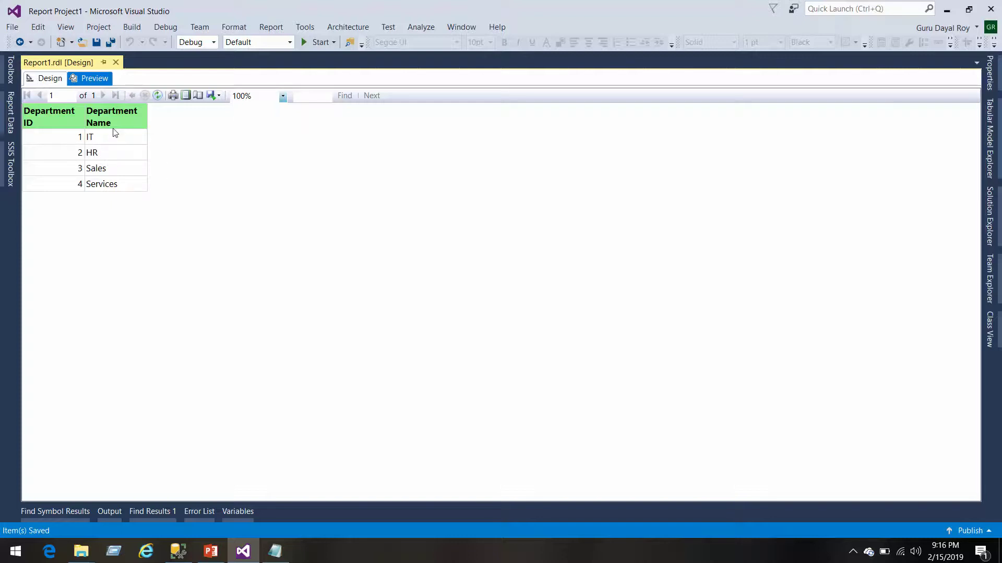
# Step: Add a new blank report named Employee.rdl to the project's Reports folder
pyautogui.click(48, 84)
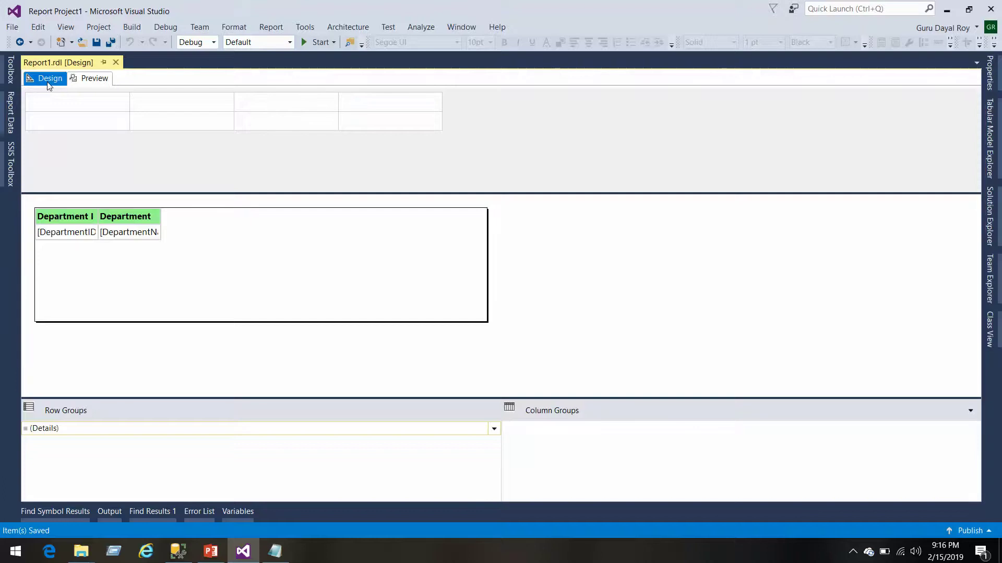
pyautogui.click(994, 216)
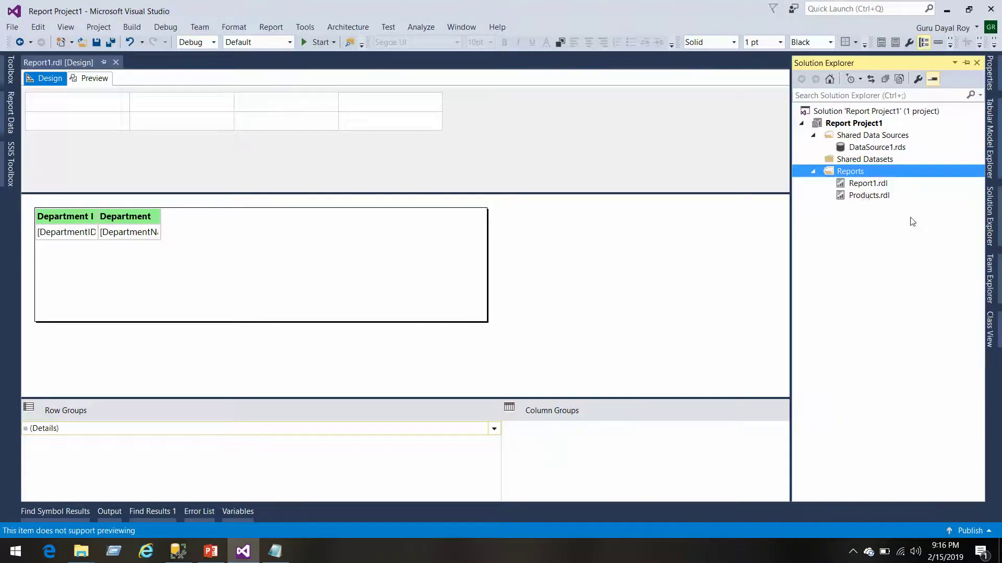
pyautogui.rightClick(861, 172)
pyautogui.moveTo(821, 205)
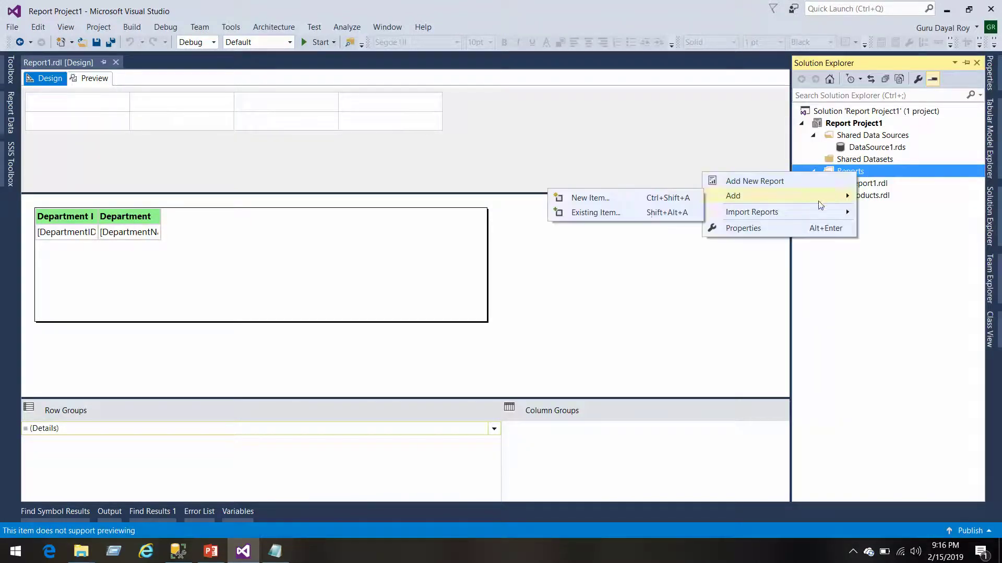
pyautogui.click(605, 201)
pyautogui.click(392, 138)
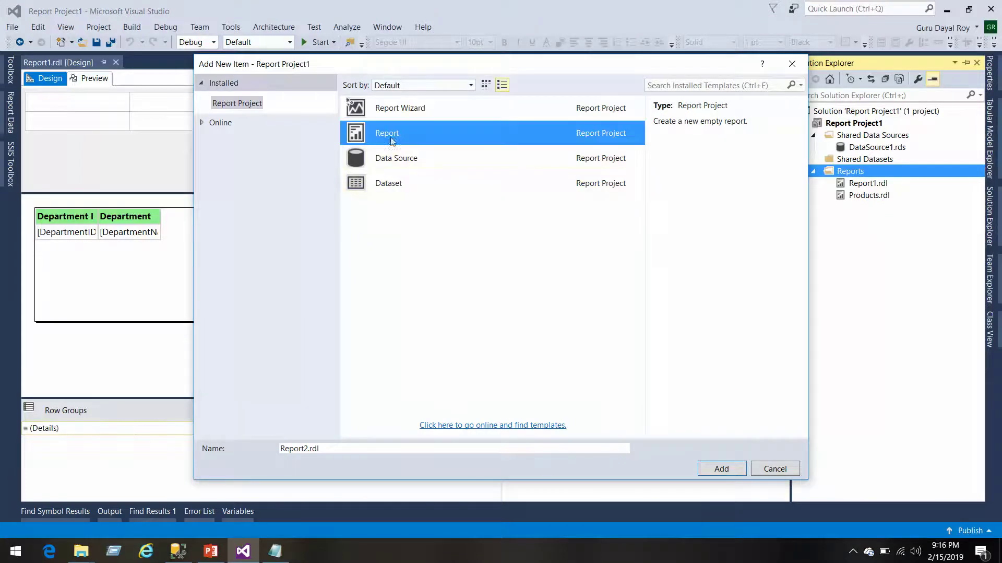
pyautogui.click(309, 449)
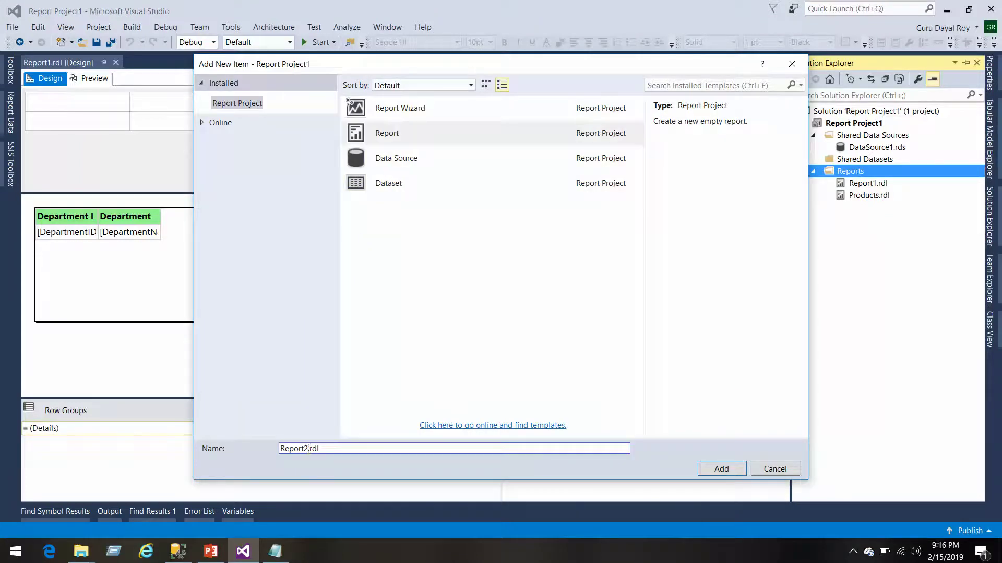
pyautogui.moveTo(308, 449); pyautogui.dragTo(252, 461)
pyautogui.write('Employee')
pyautogui.click(720, 468)
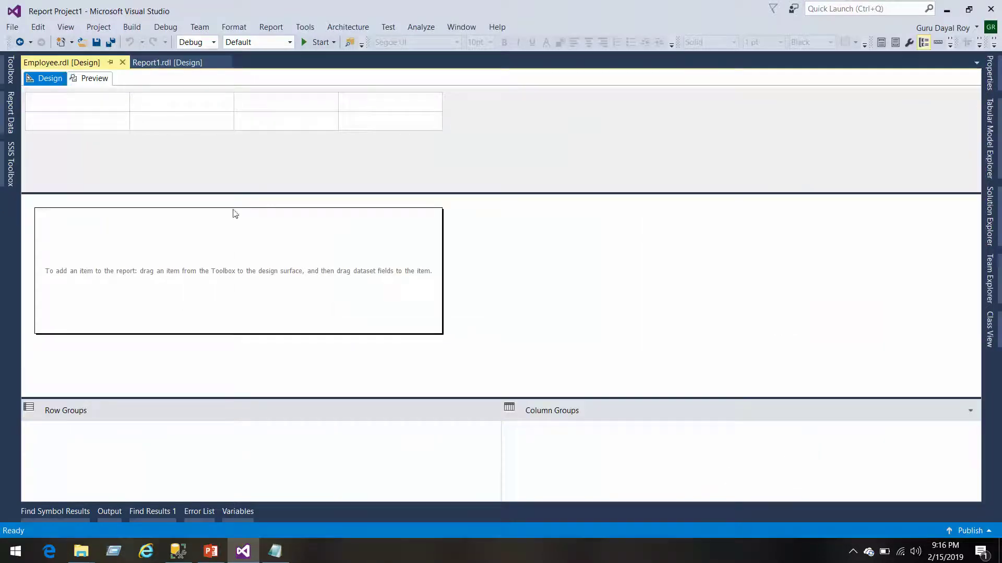
# Step: Add a new report data source named Emp
pyautogui.click(10, 112)
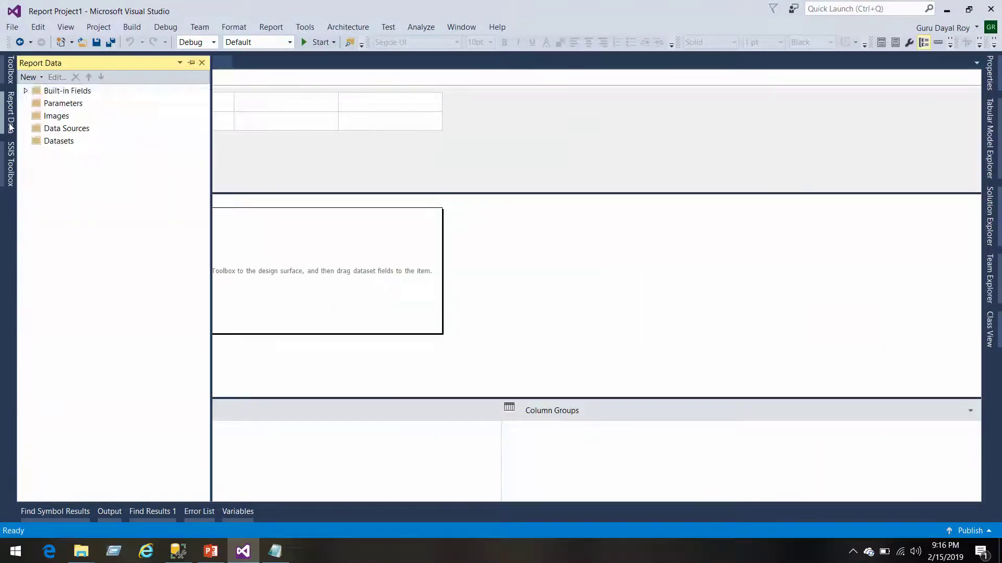
pyautogui.rightClick(63, 133)
pyautogui.click(95, 138)
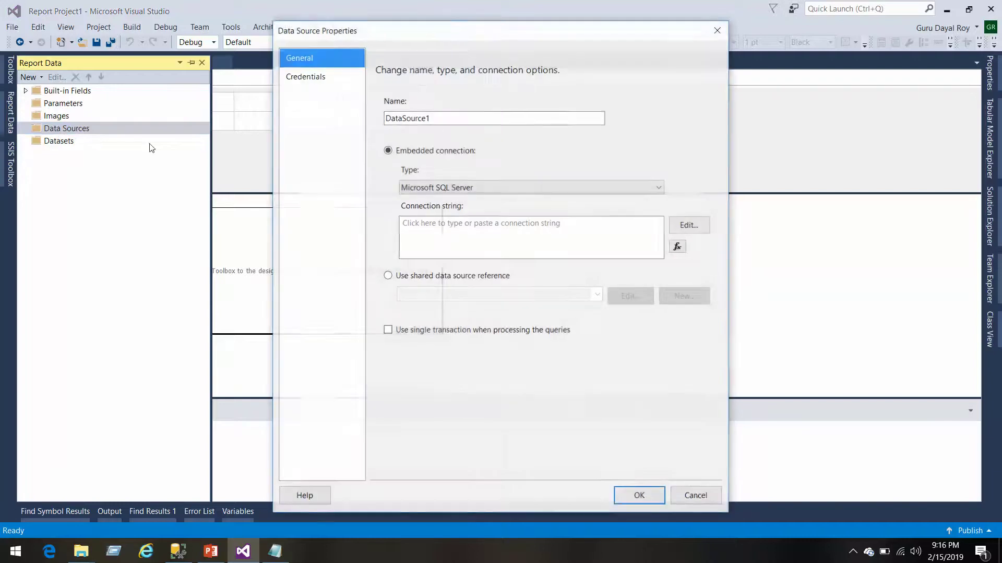
pyautogui.click(420, 117)
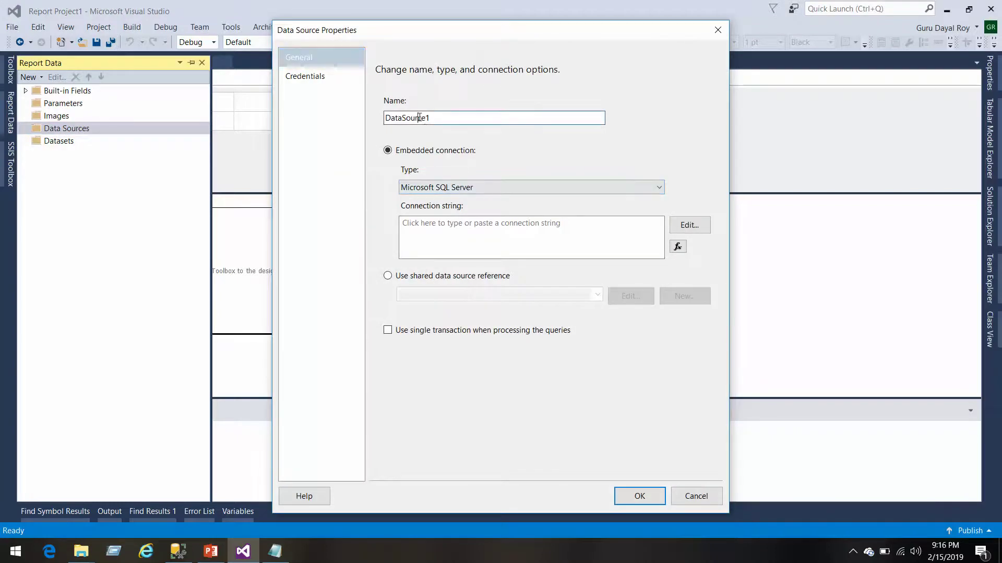
pyautogui.doubleClick(420, 118)
pyautogui.write('Emp')
pyautogui.press('Tab')
pyautogui.press('Tab')
pyautogui.press('Tab')
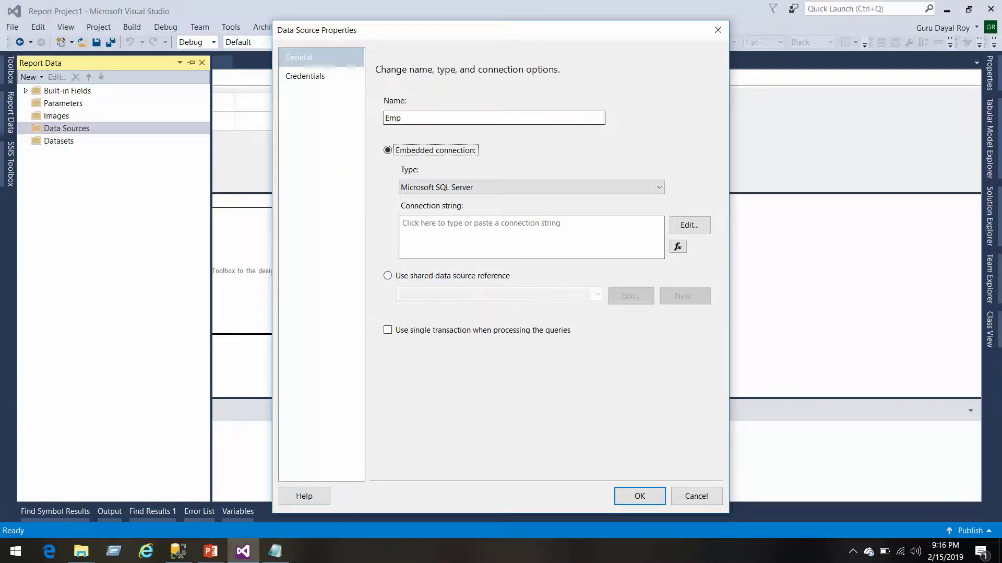
# Step: Connect Emp to the Training database on server '.', test the connection, and save it
pyautogui.click(686, 225)
pyautogui.write('.')
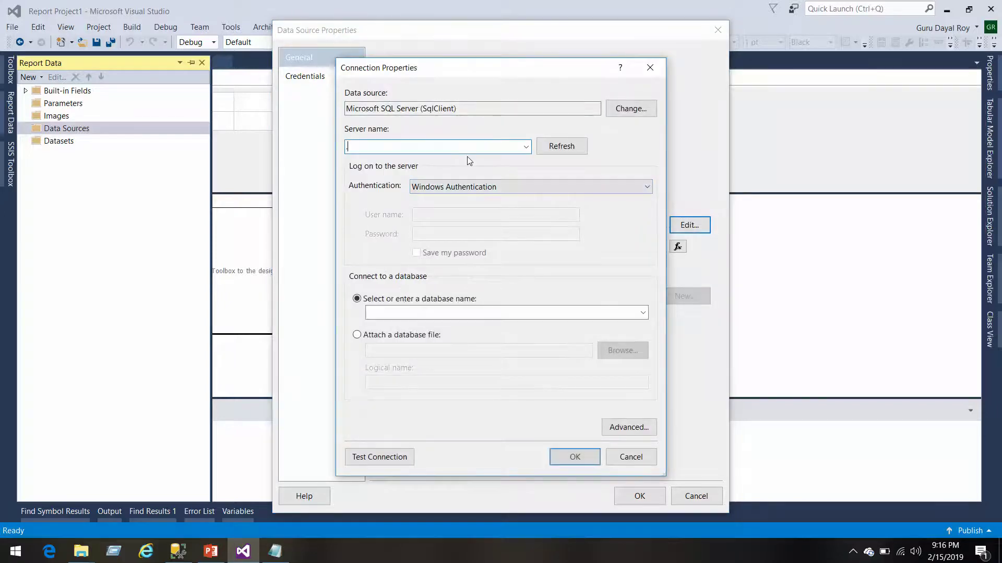
pyautogui.click(643, 313)
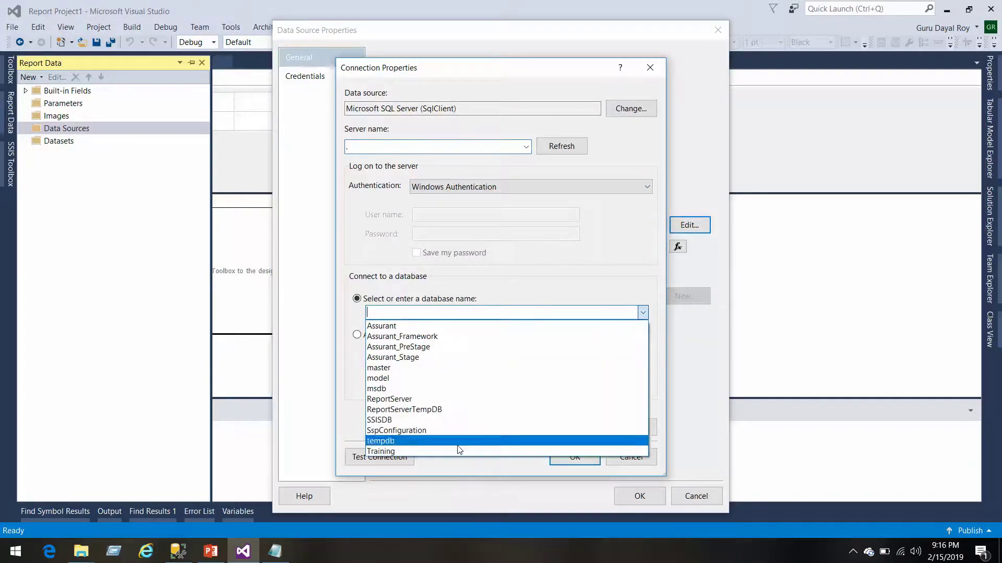
pyautogui.click(449, 447)
pyautogui.click(399, 462)
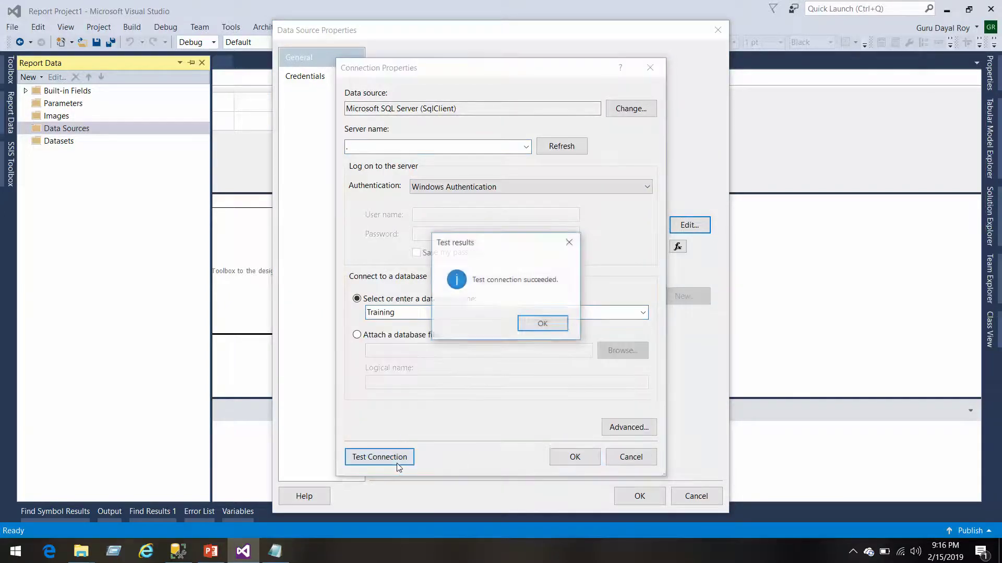
pyautogui.click(543, 324)
pyautogui.click(574, 456)
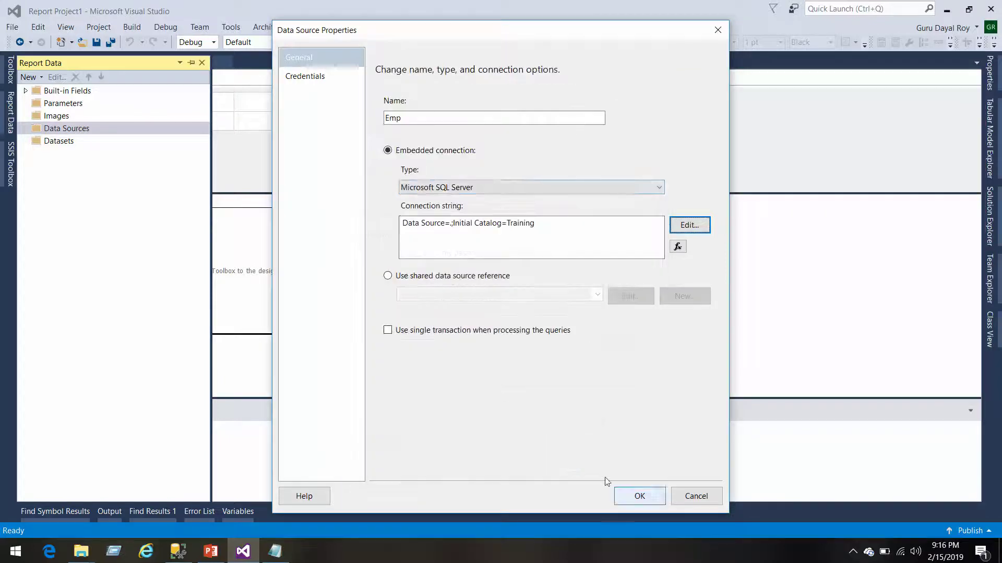
pyautogui.click(639, 495)
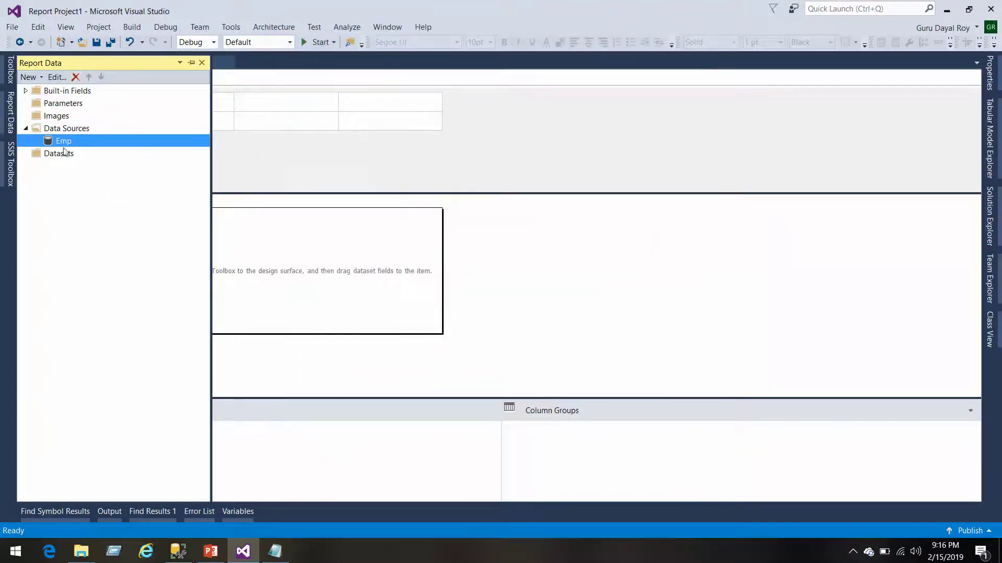
pyautogui.rightClick(64, 156)
pyautogui.click(97, 162)
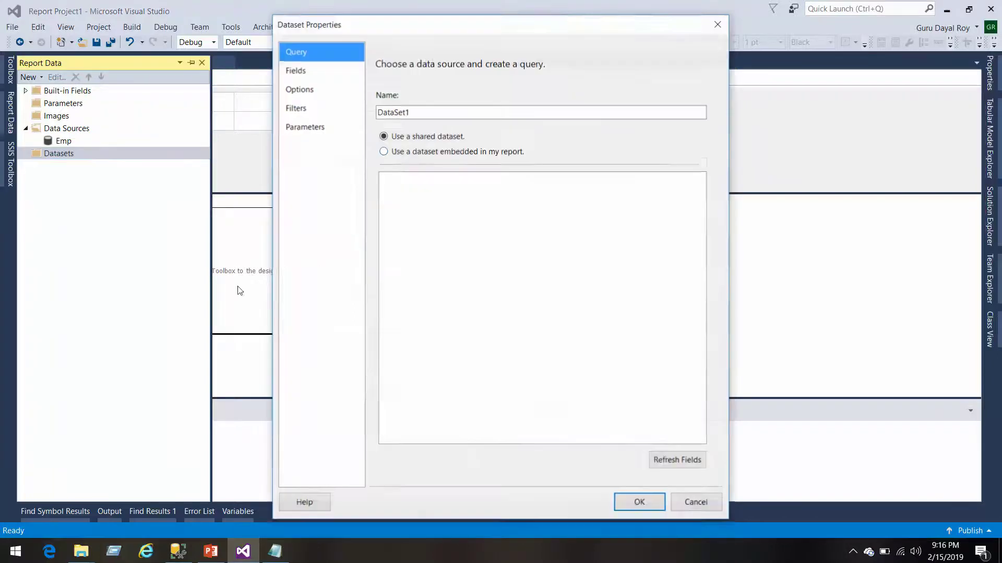
pyautogui.click(396, 152)
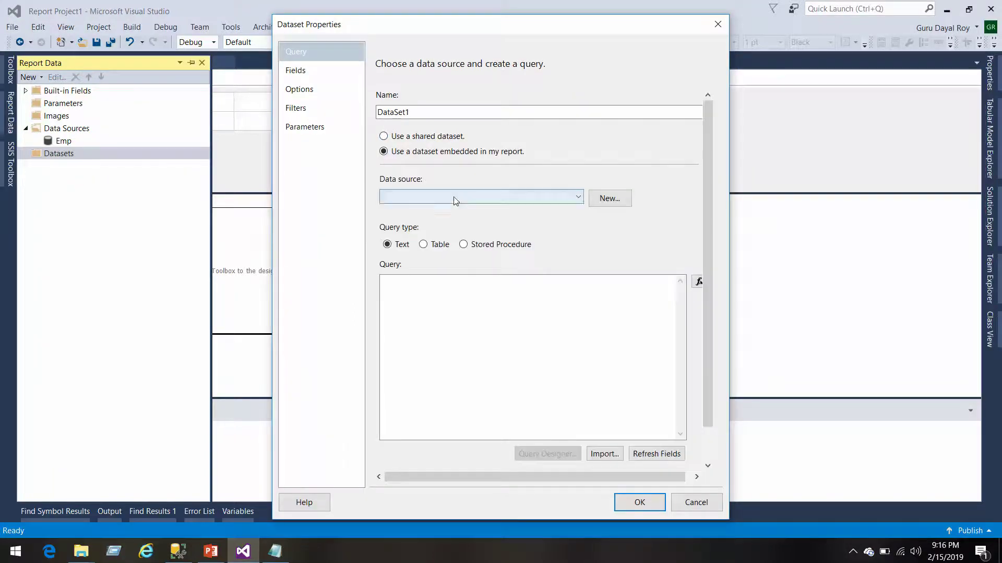
pyautogui.click(452, 197)
pyautogui.click(460, 210)
pyautogui.click(446, 294)
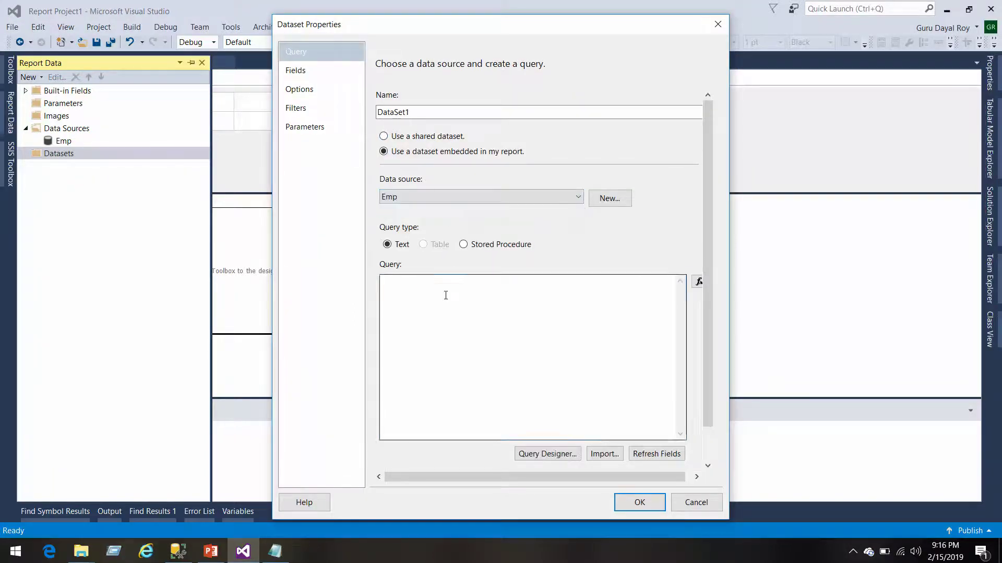
pyautogui.write('SELECT DEP.DepartmentID,DEP.DepartmentName,EMP.EmployeeID,EMP.EmployeeName,EMP.CTC FROM Employee (NOLOCK) EMP INNER JOIN Department (NOLOCK) DEP ON DEP.DepartmentID = EMP.DeptID')
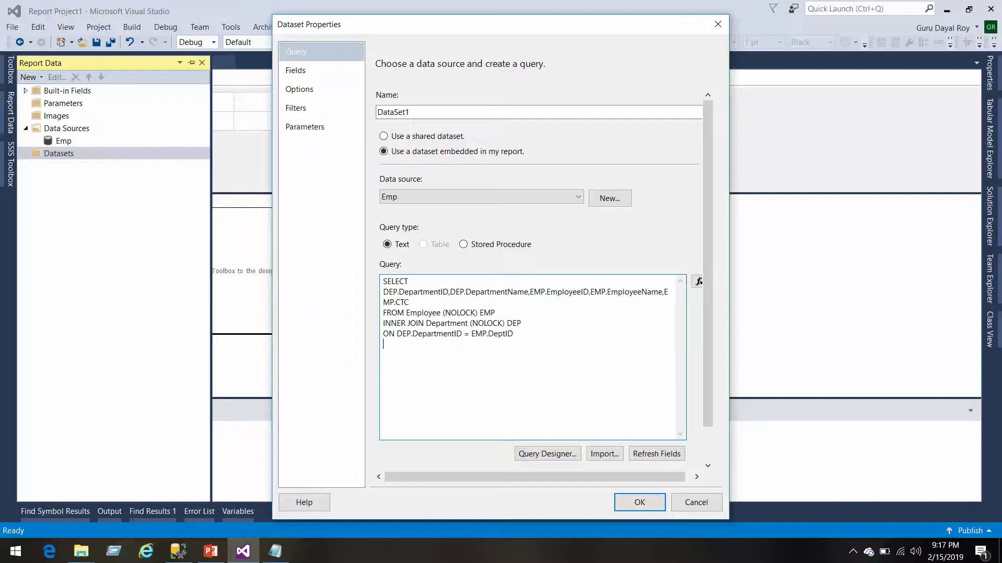
pyautogui.write('WHERE DEP.DepartmentID = @DepartmentID')
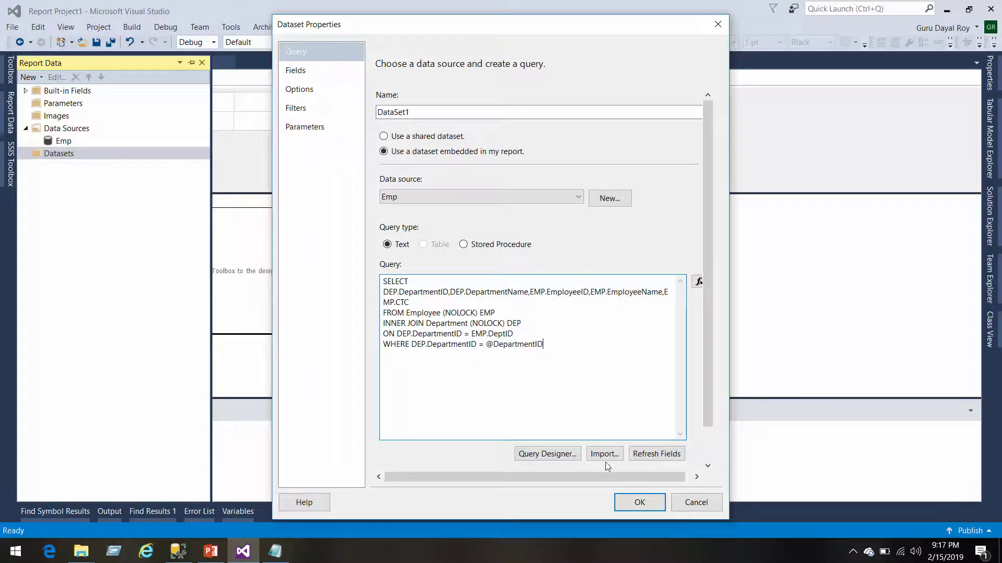
pyautogui.click(657, 453)
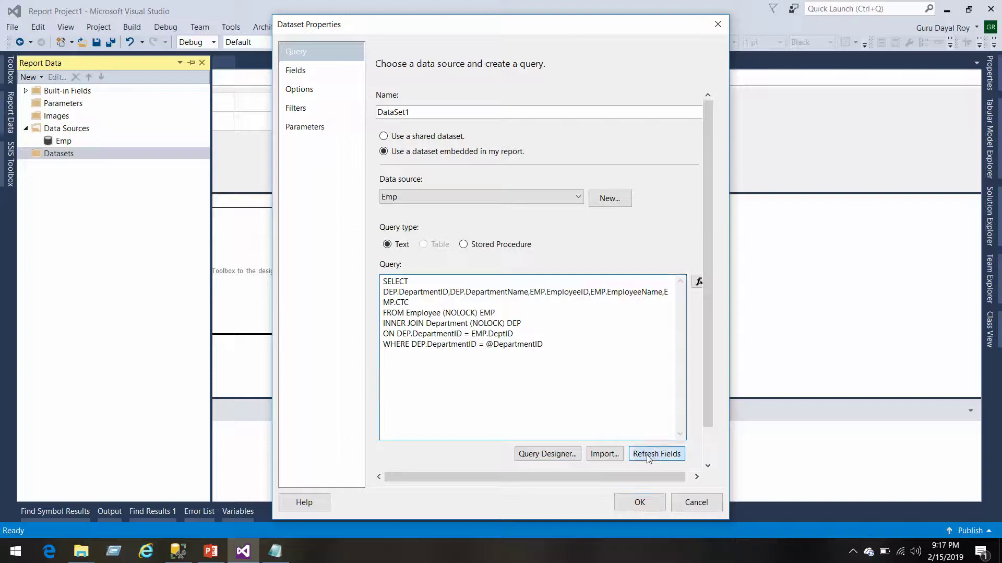
pyautogui.scroll(-1, 531, 336)
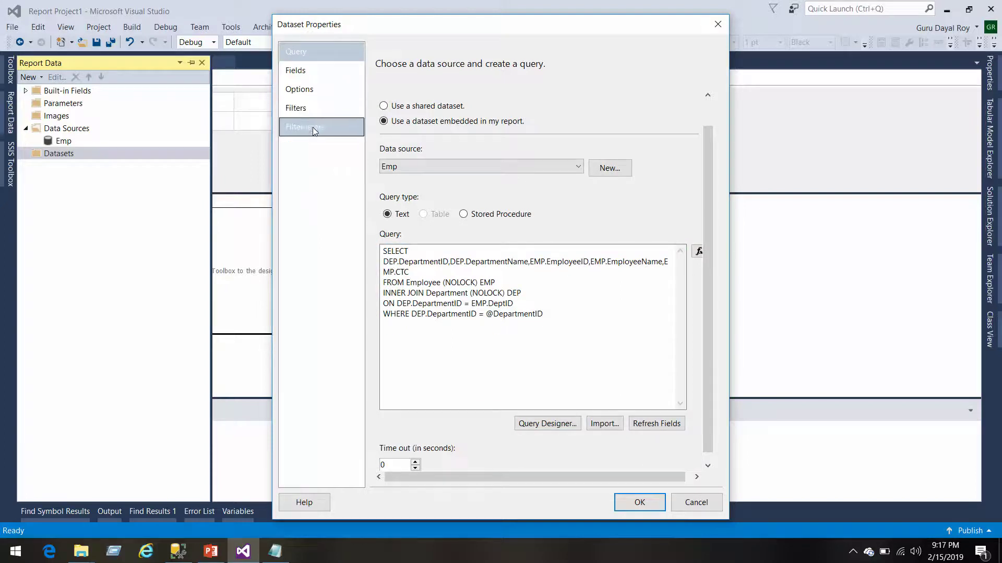
pyautogui.click(294, 70)
pyautogui.click(313, 130)
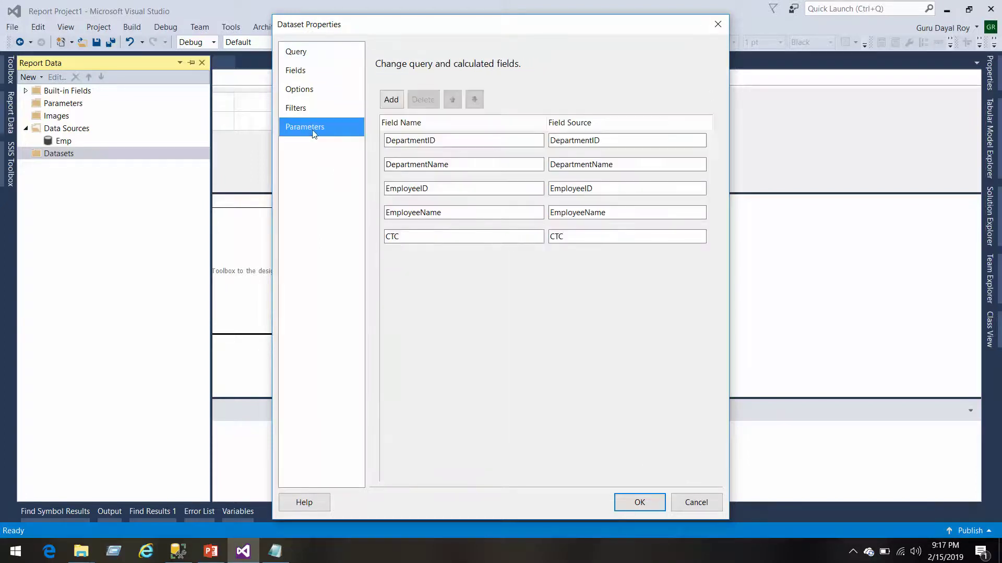
pyautogui.click(680, 141)
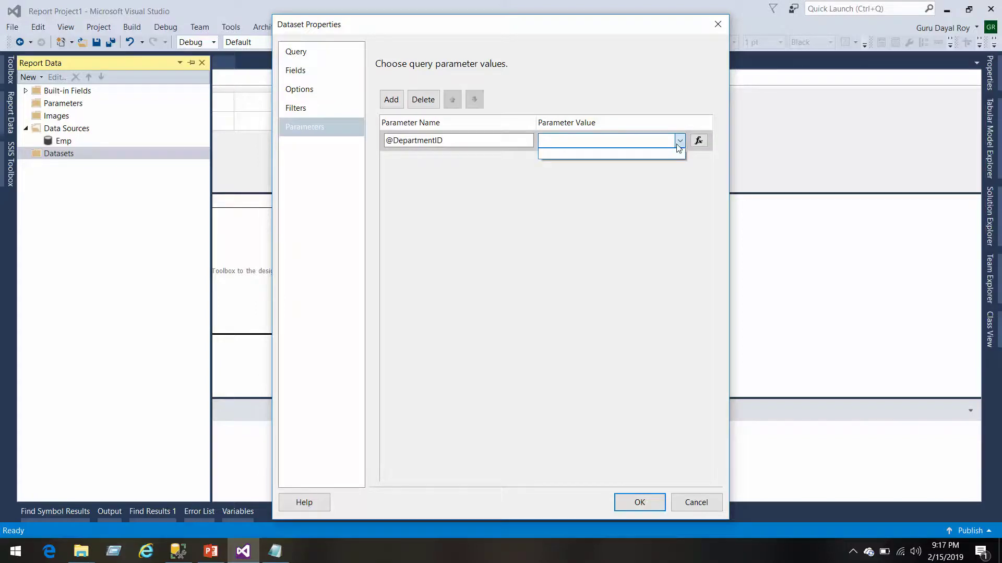
pyautogui.click(679, 141)
pyautogui.click(642, 503)
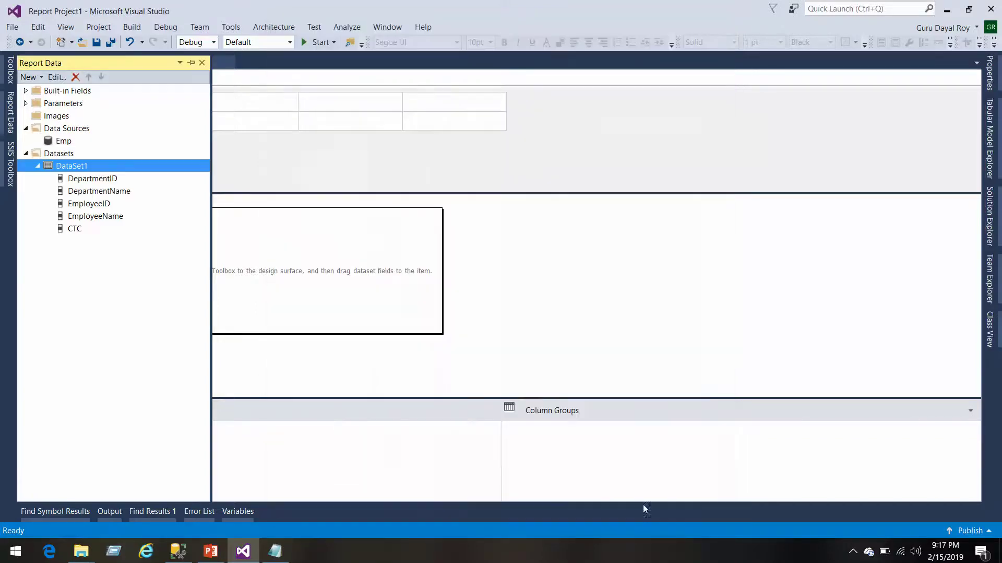
pyautogui.click(26, 104)
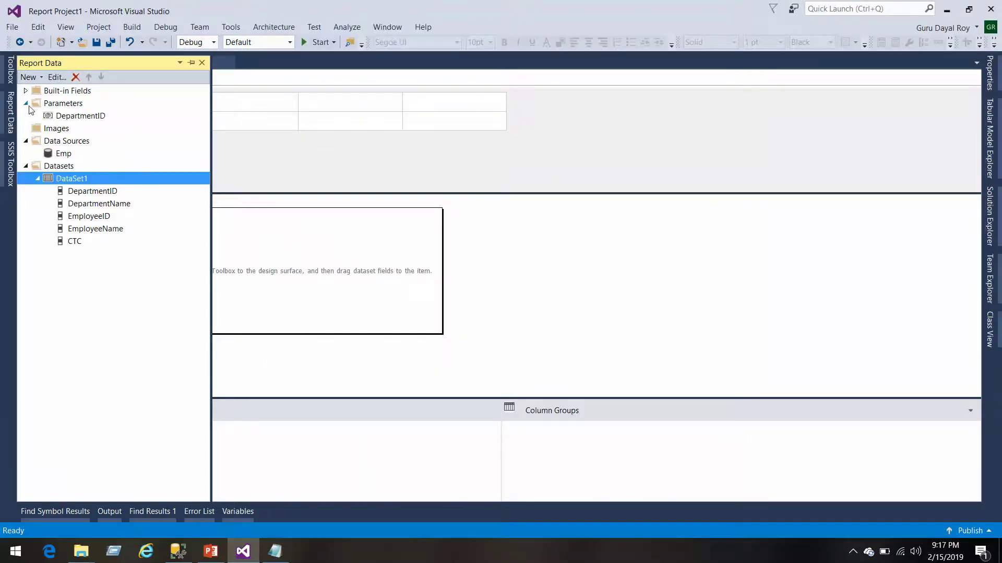
pyautogui.rightClick(73, 190)
pyautogui.click(116, 208)
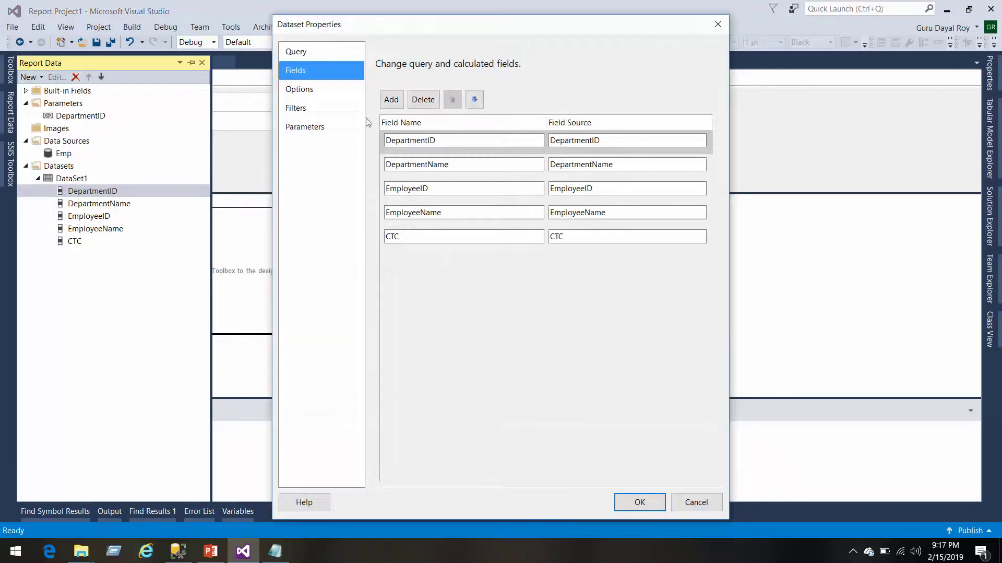
pyautogui.click(308, 127)
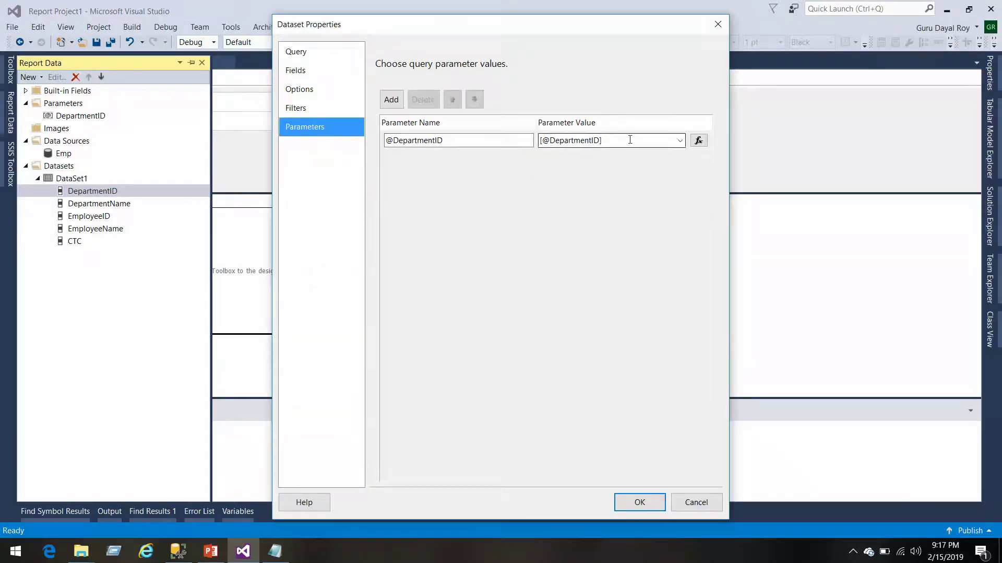
pyautogui.click(640, 502)
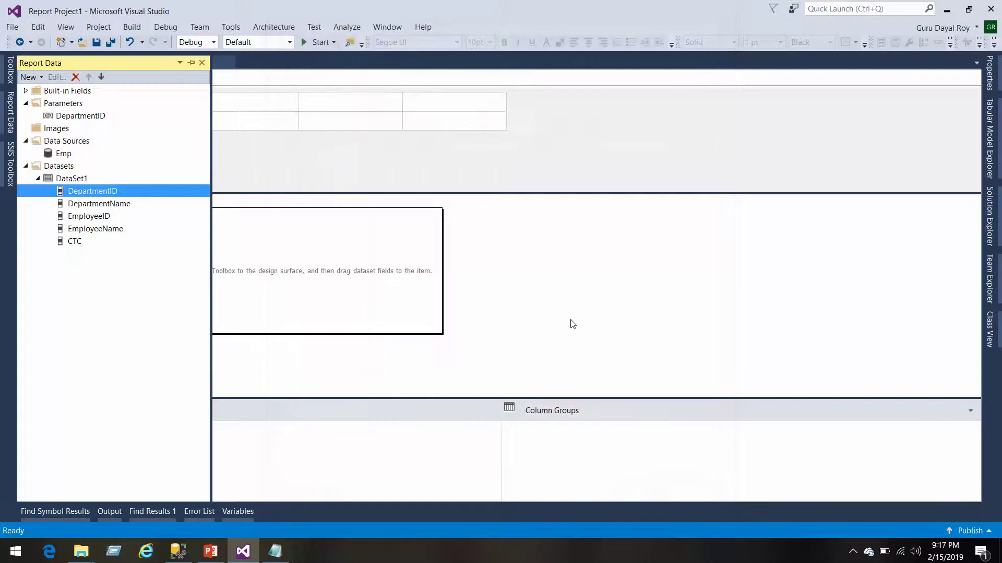
# Step: Insert a top-left table with DepartmentID, DepartmentName and EmployeeID columns
pyautogui.rightClick(148, 219)
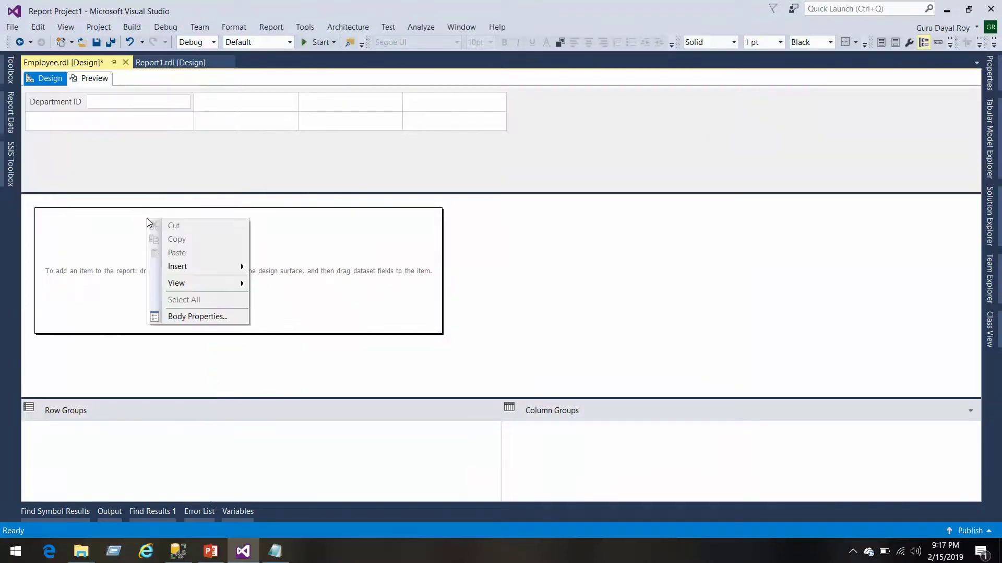
pyautogui.moveTo(232, 266)
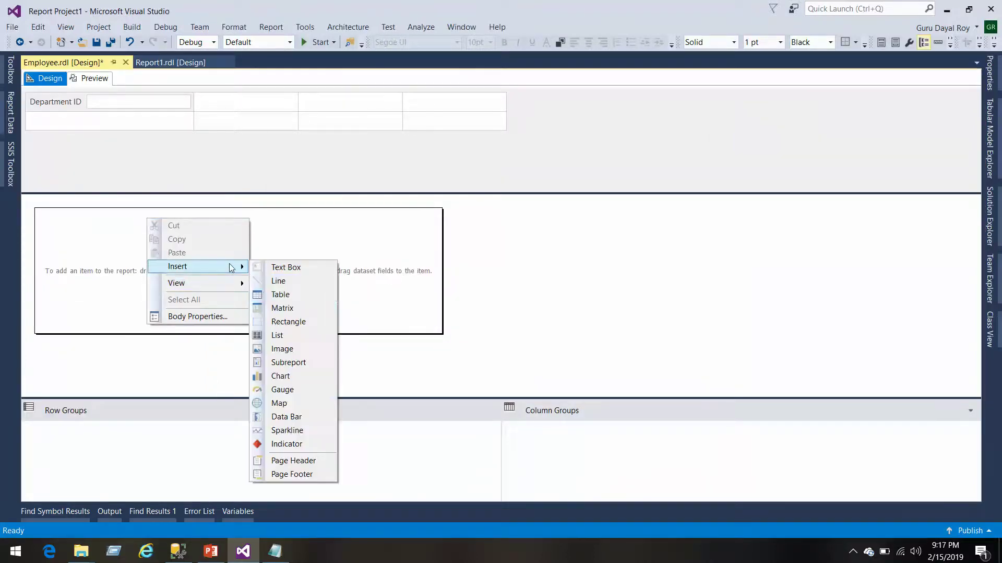
pyautogui.click(301, 296)
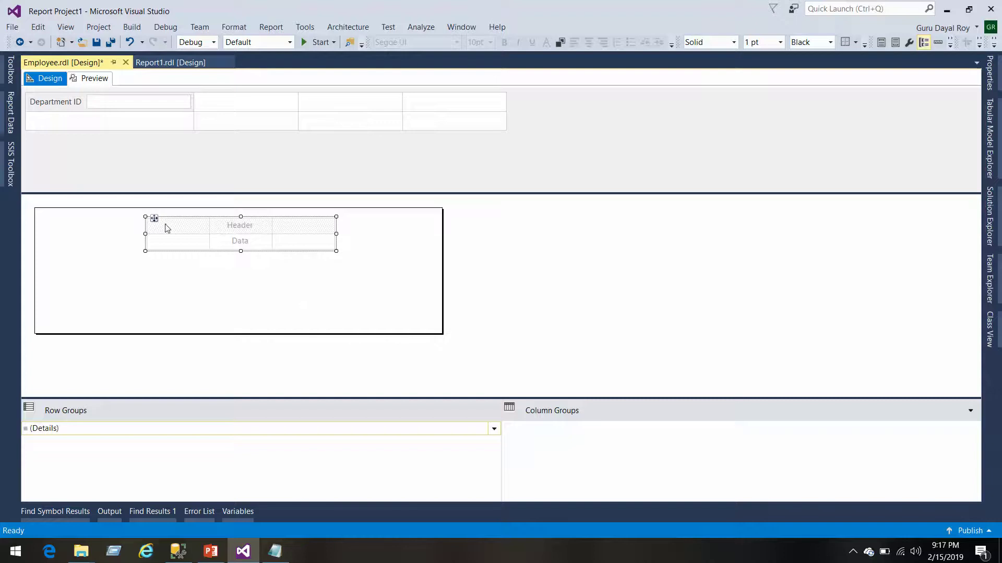
pyautogui.moveTo(154, 218); pyautogui.dragTo(44, 211)
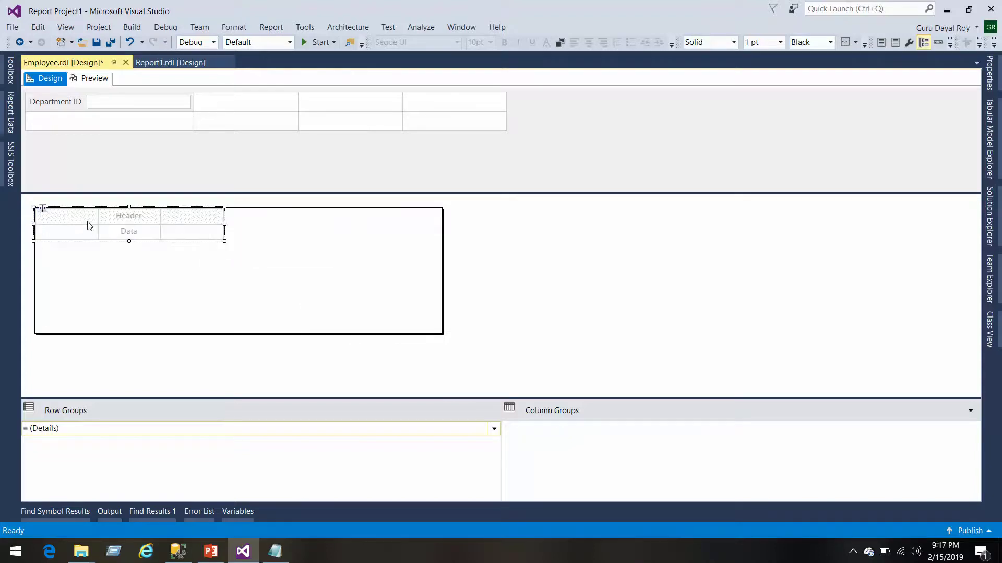
pyautogui.click(93, 229)
pyautogui.click(120, 242)
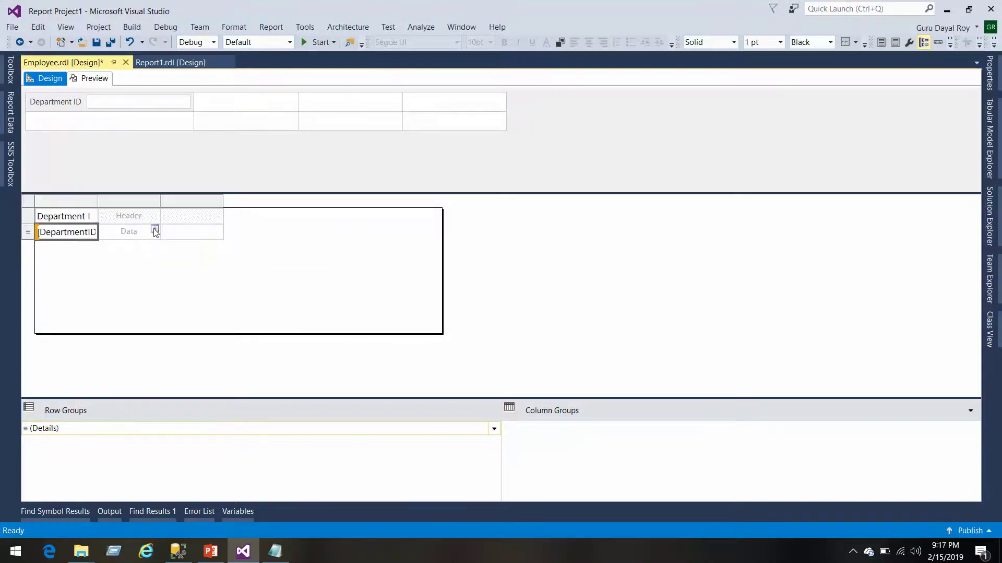
pyautogui.click(155, 229)
pyautogui.click(189, 255)
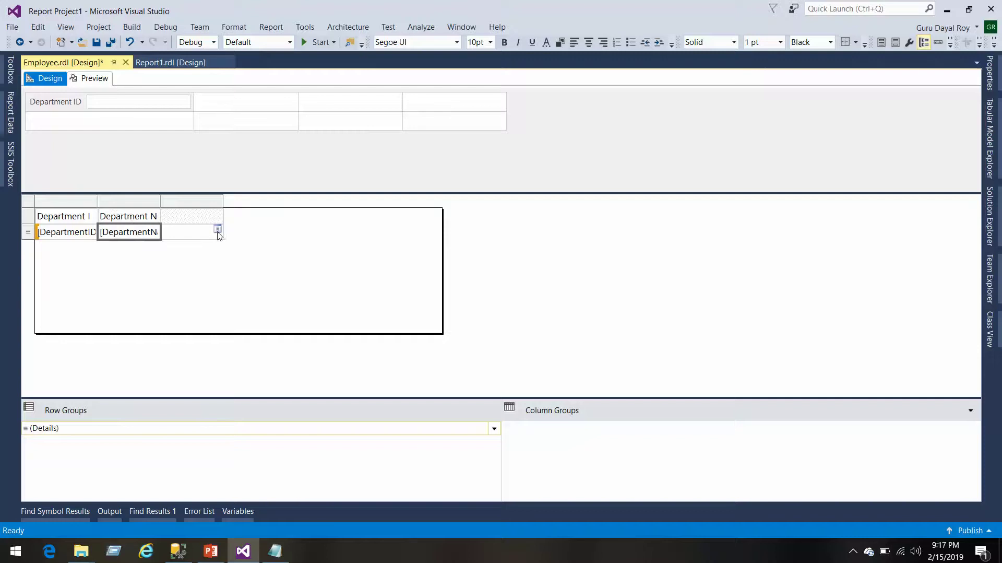
pyautogui.click(218, 230)
pyautogui.click(255, 269)
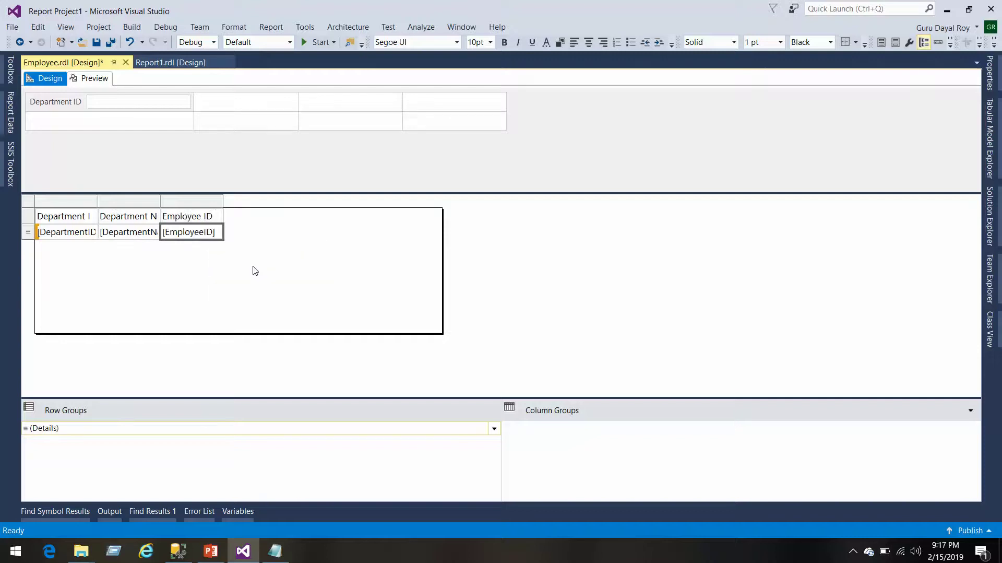
# Step: Add fourth and fifth columns, filling the fifth with CTC
pyautogui.rightClick(208, 203)
pyautogui.moveTo(297, 209)
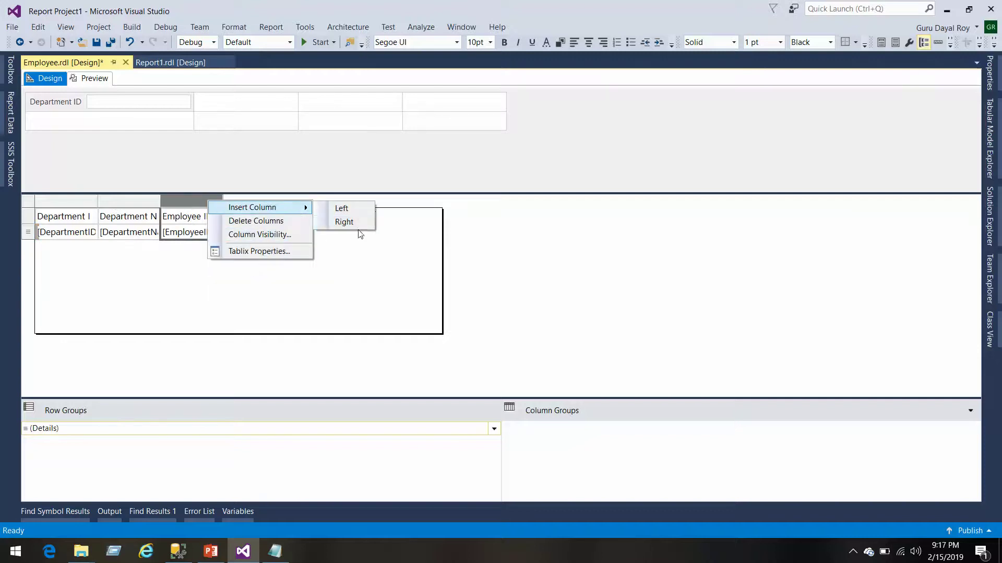
pyautogui.click(349, 222)
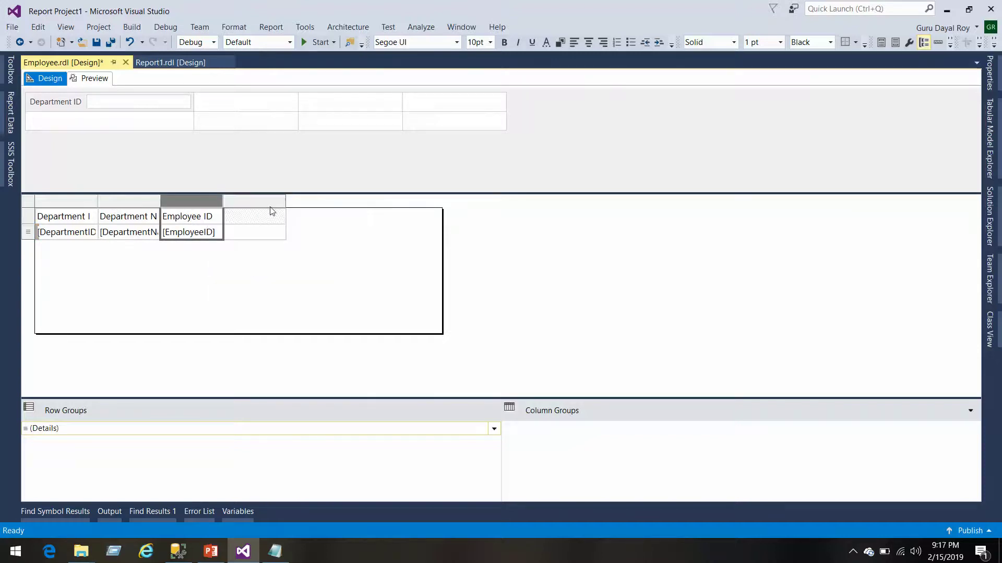
pyautogui.rightClick(272, 210)
pyautogui.moveTo(356, 211)
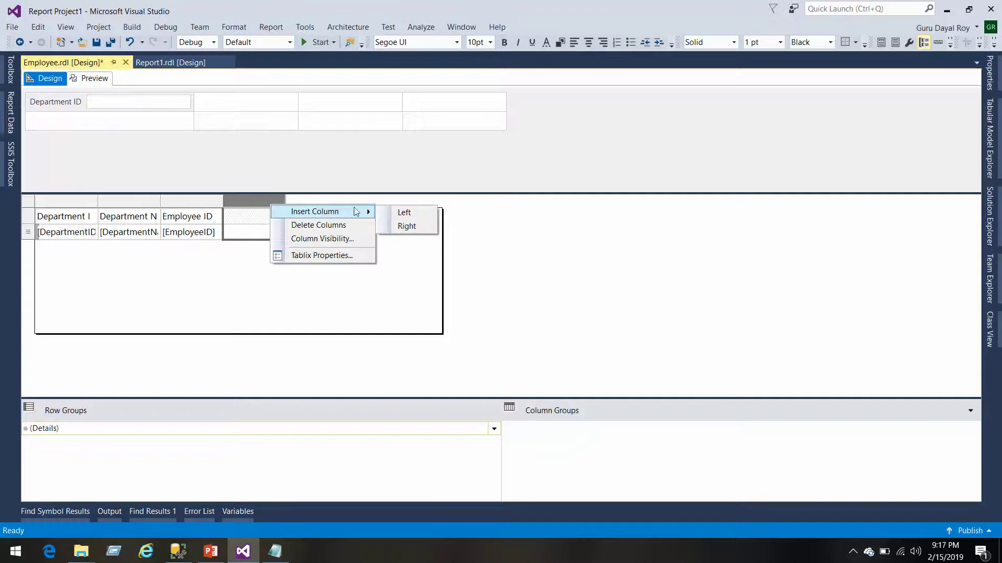
pyautogui.click(407, 226)
pyautogui.click(280, 230)
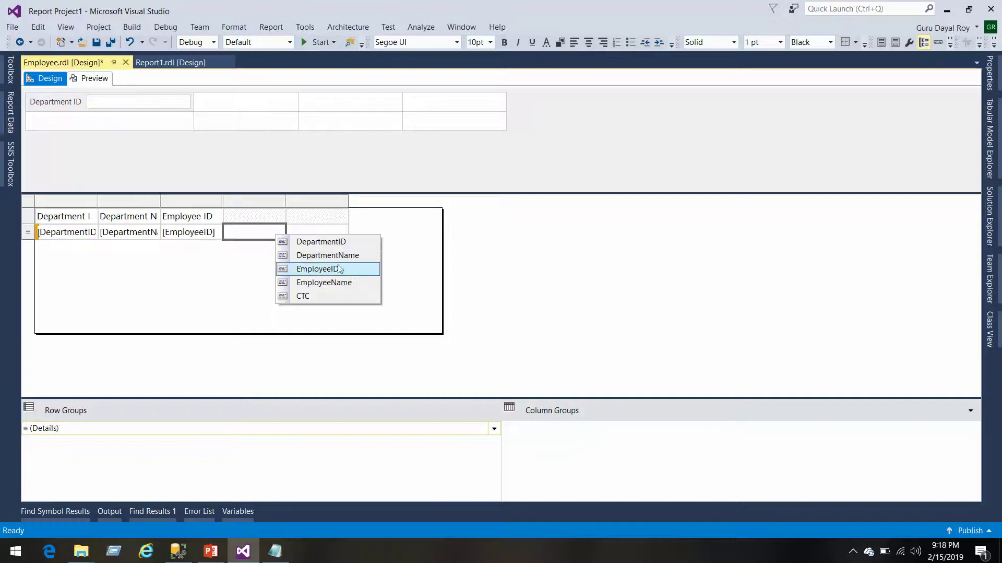
pyautogui.click(343, 230)
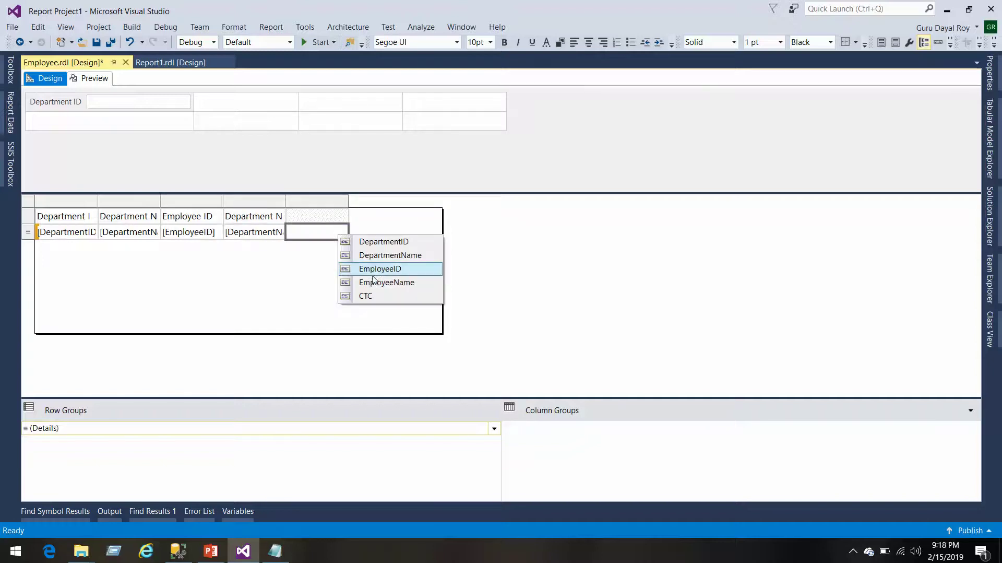
pyautogui.click(392, 298)
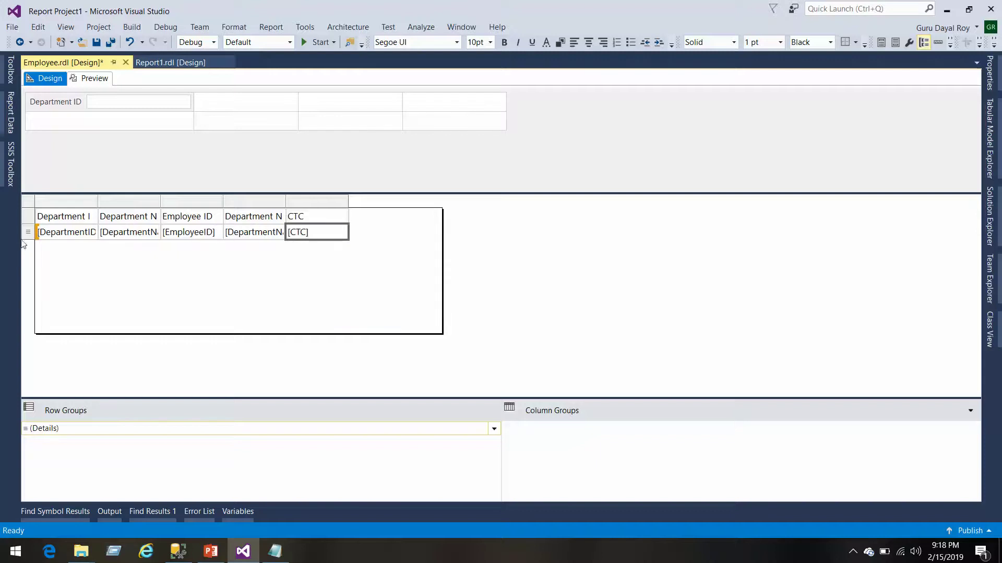
# Step: Make the header row bold with a light steel blue background and save
pyautogui.click(29, 216)
pyautogui.hotkey('ctrl', 'b')
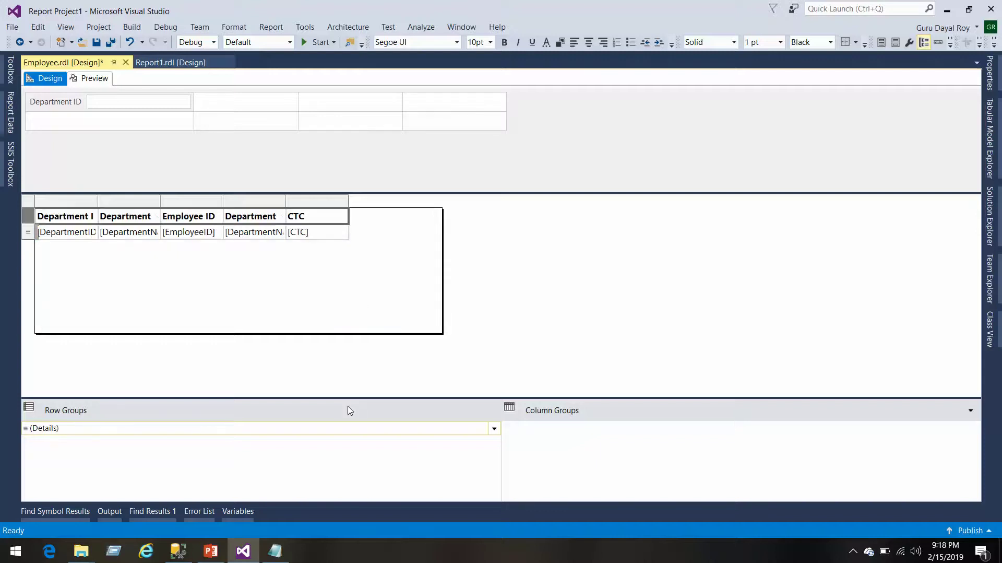
pyautogui.click(560, 41)
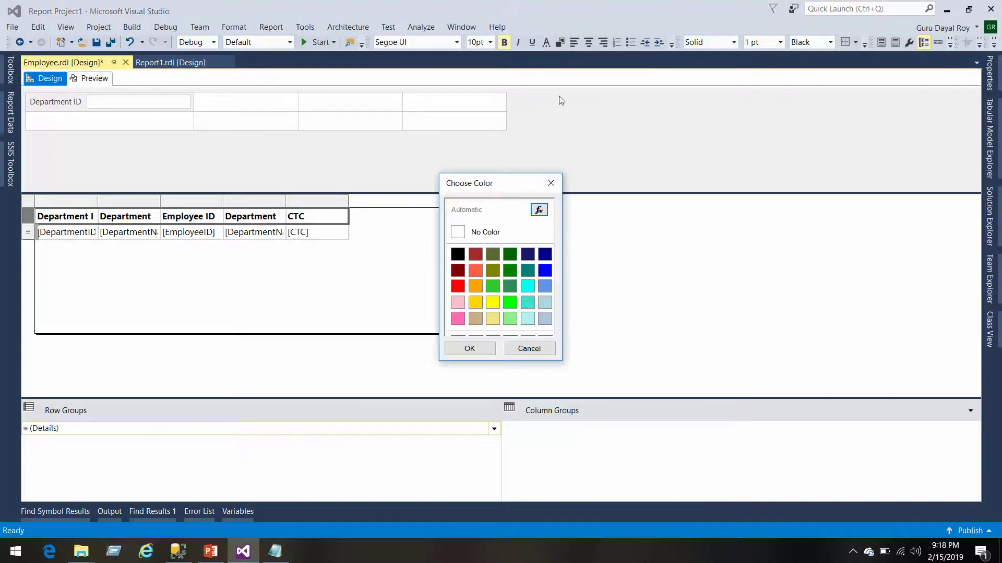
pyautogui.click(543, 320)
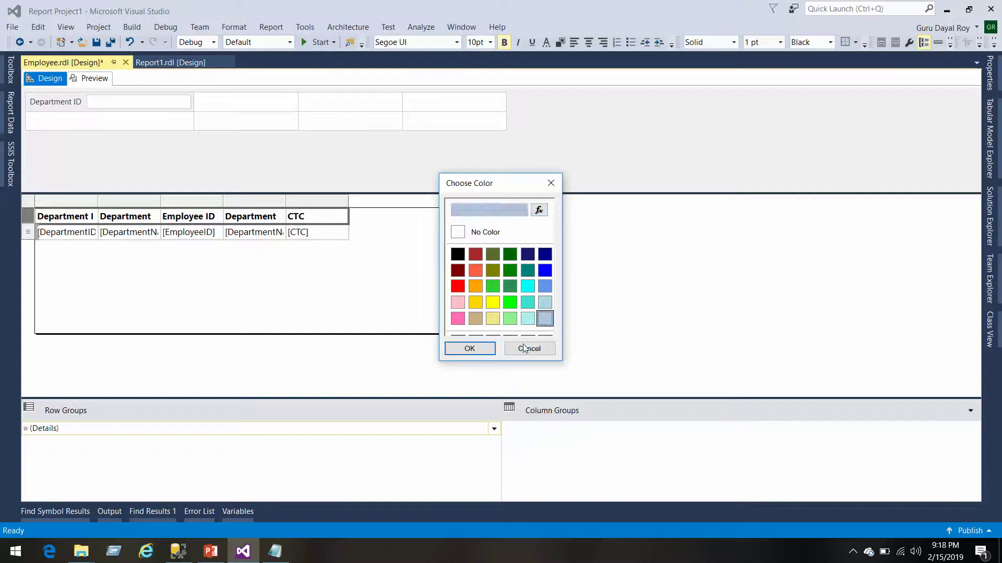
pyautogui.click(469, 348)
pyautogui.hotkey('ctrl', 's')
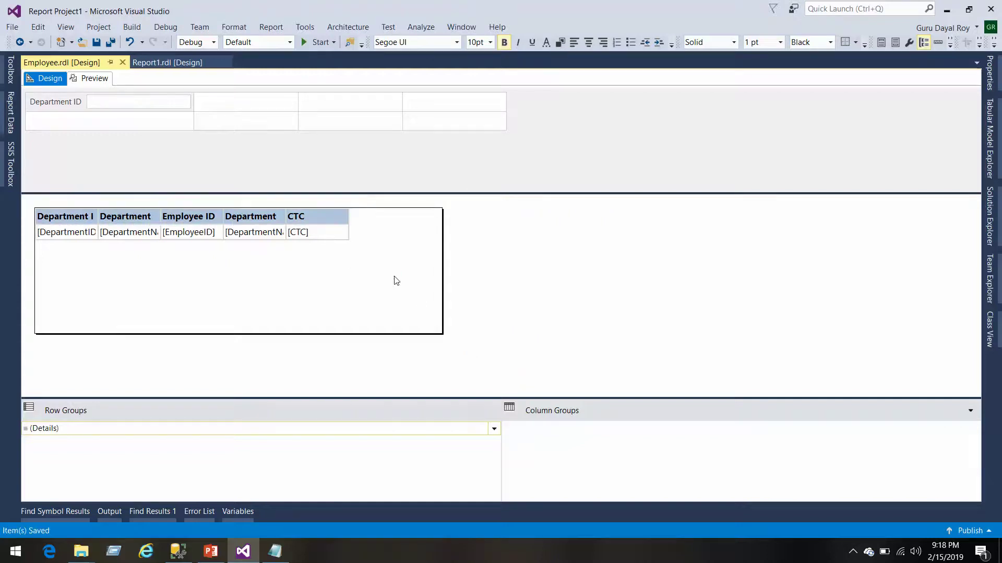
pyautogui.click(94, 79)
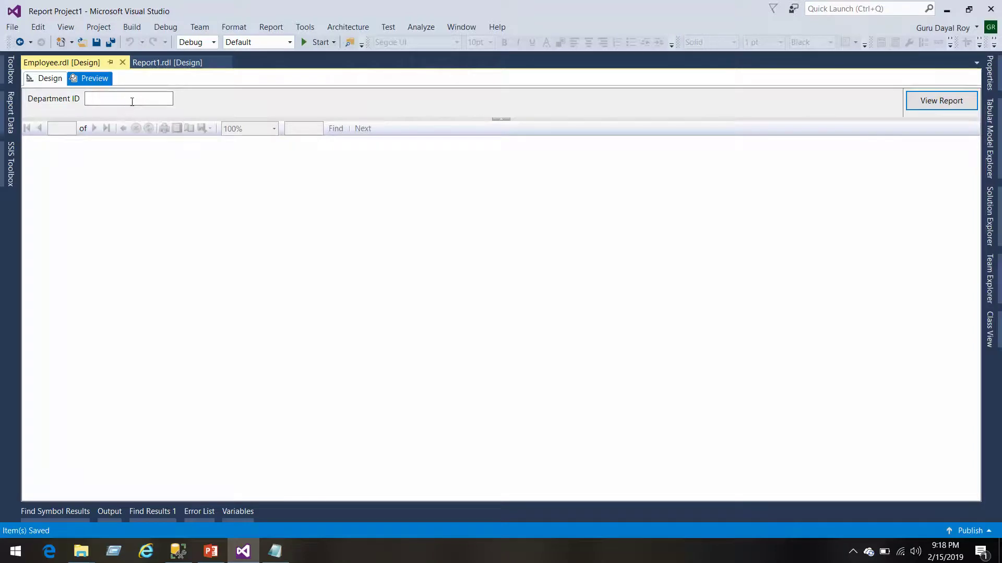
pyautogui.click(47, 81)
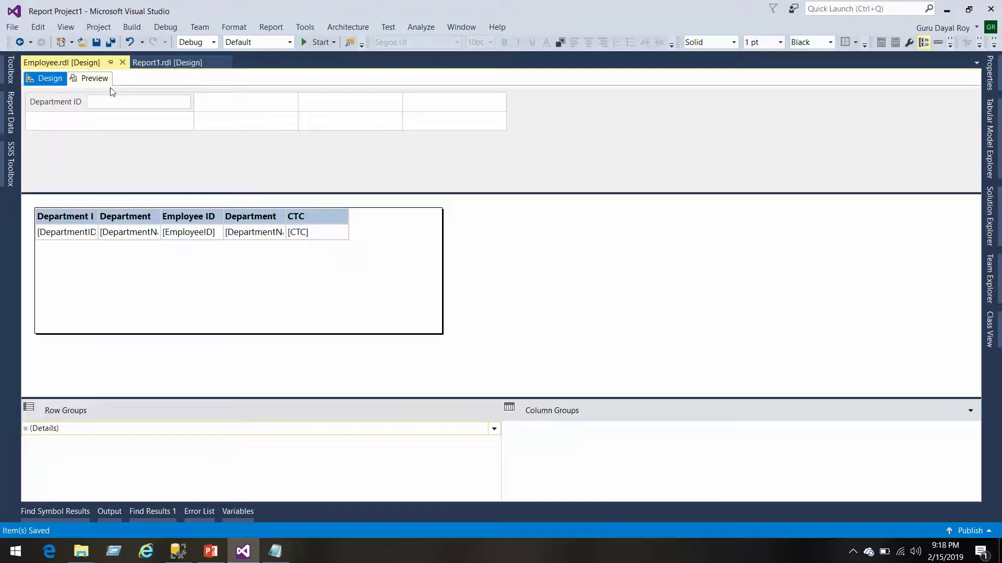
# Step: Set the DepartmentID report parameter's visibility to Hidden
pyautogui.click(11, 117)
pyautogui.doubleClick(52, 117)
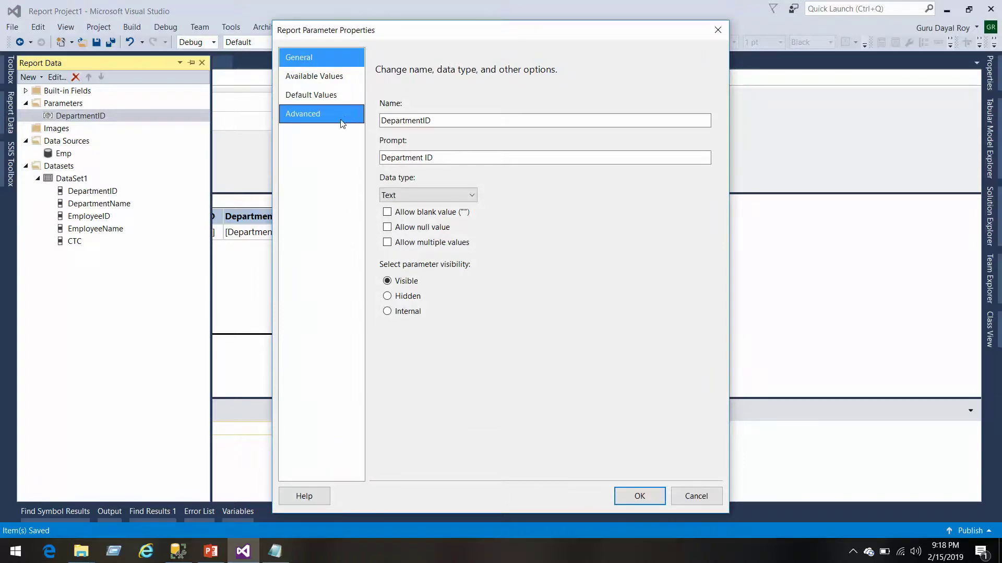
pyautogui.click(389, 296)
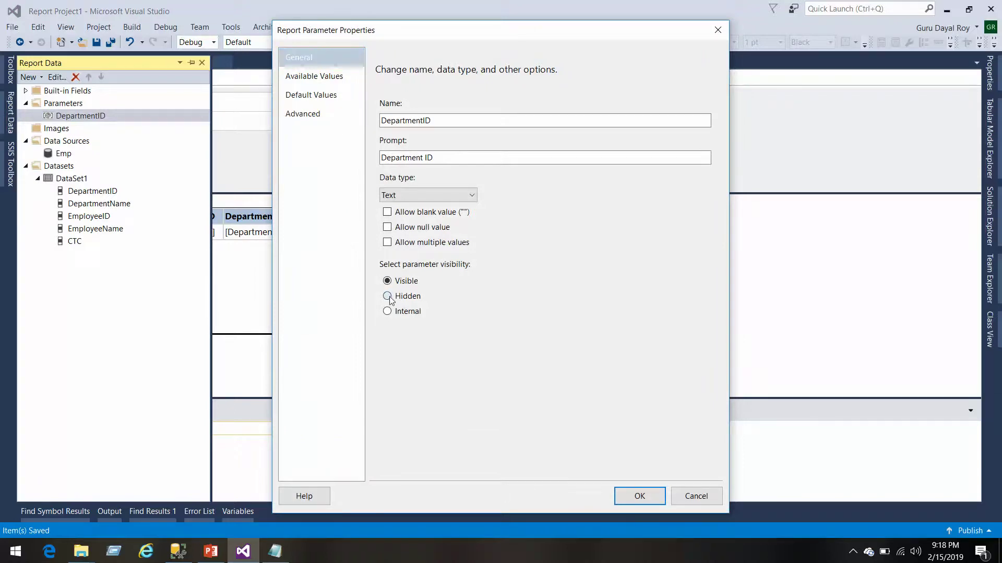
pyautogui.click(628, 496)
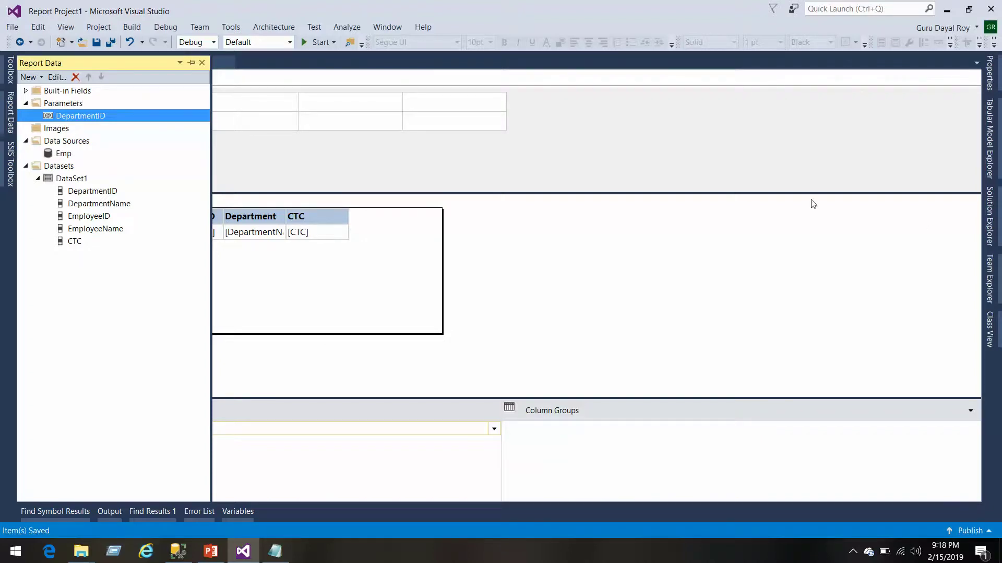
pyautogui.click(655, 168)
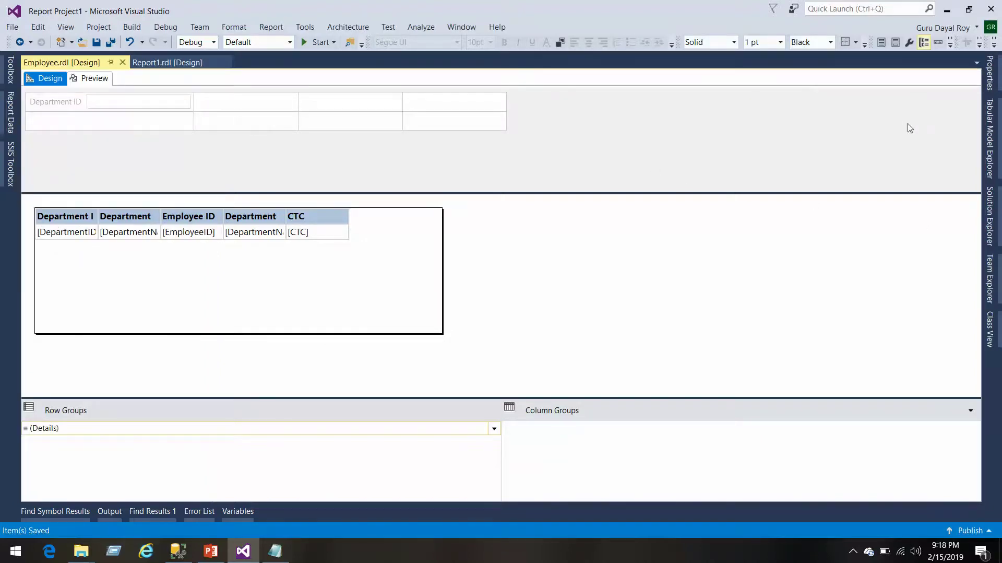
# Step: Open Report1 and make the DepartmentName cell's action go to the Employee report
pyautogui.click(991, 225)
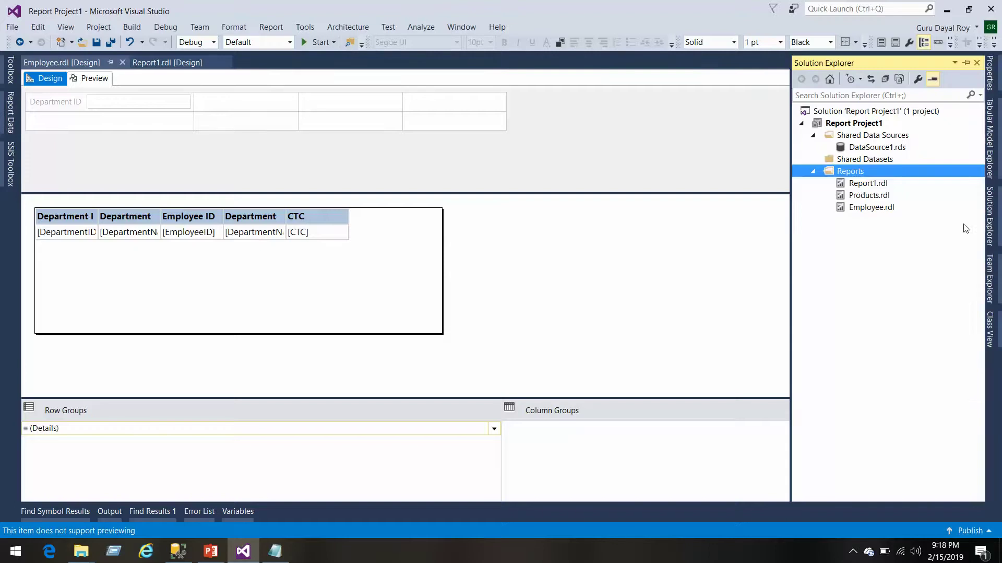
pyautogui.doubleClick(868, 183)
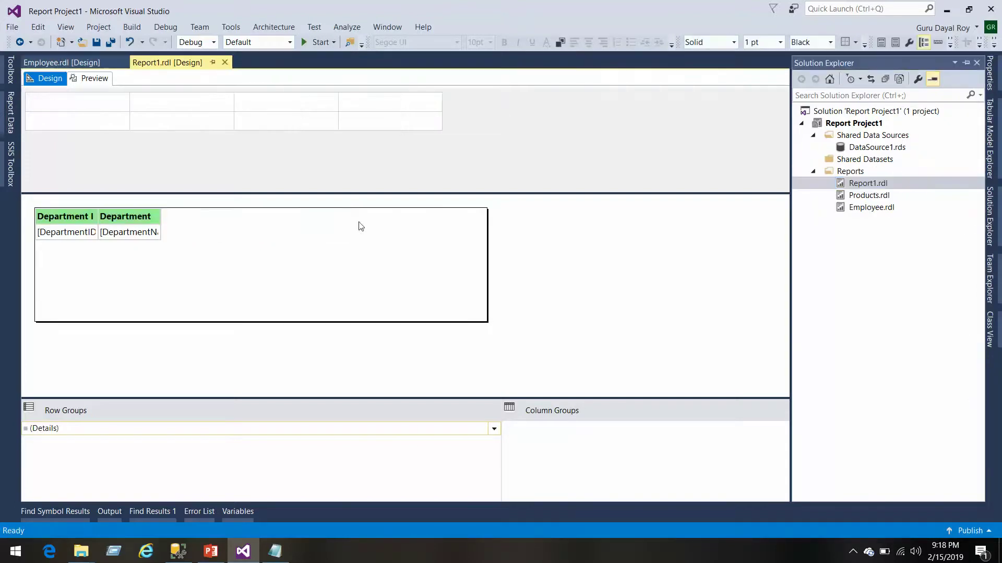
pyautogui.rightClick(138, 236)
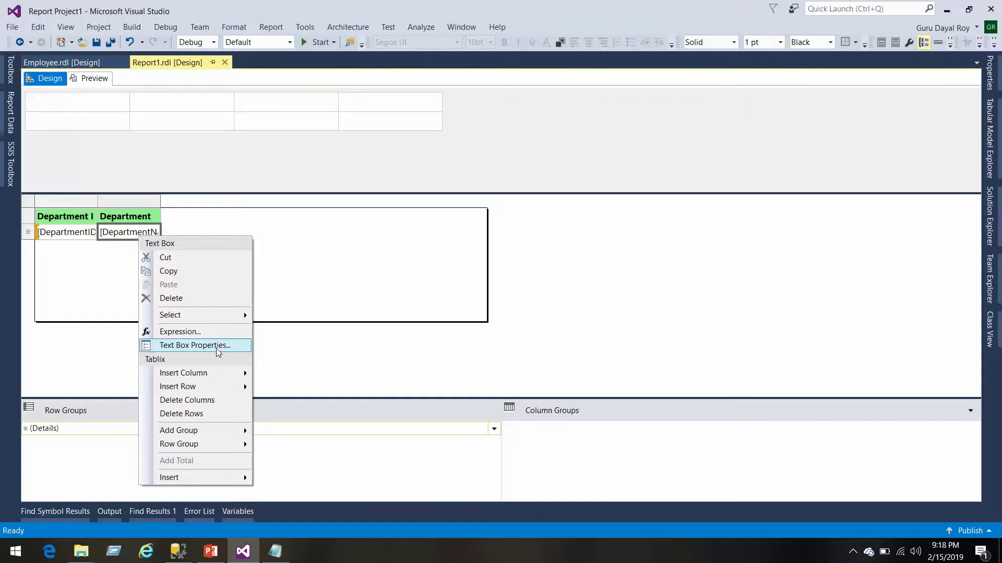
pyautogui.click(223, 347)
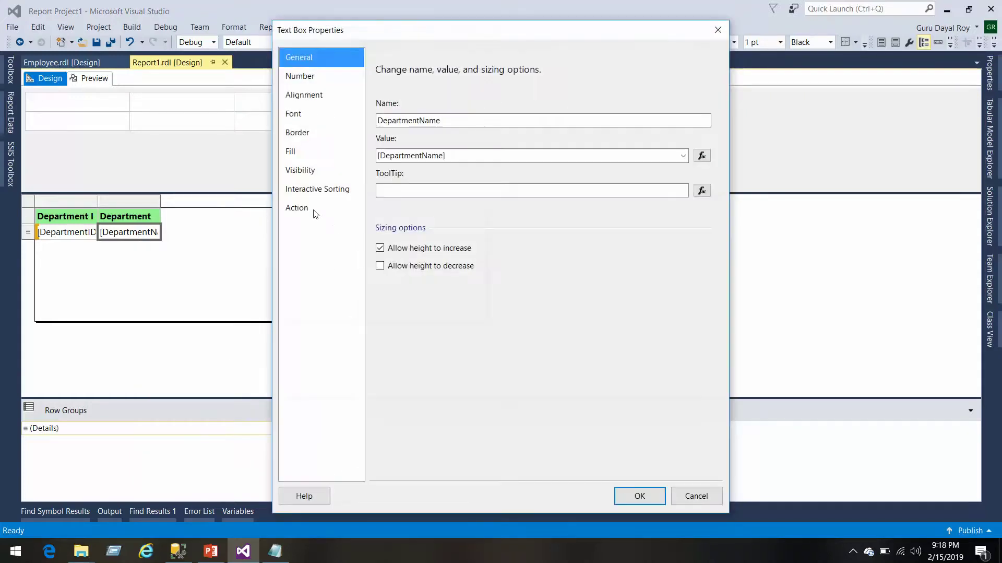
pyautogui.click(311, 211)
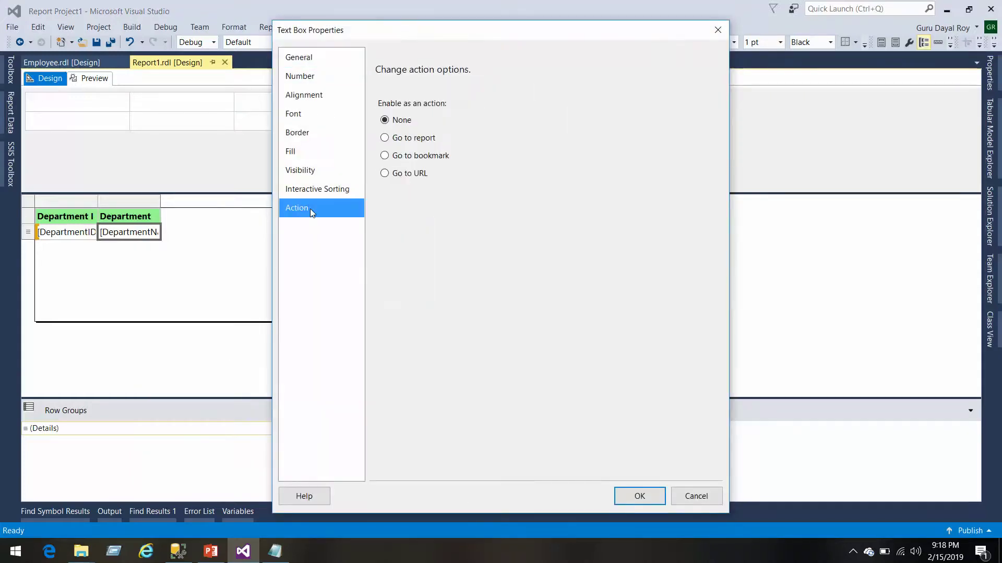
pyautogui.click(385, 137)
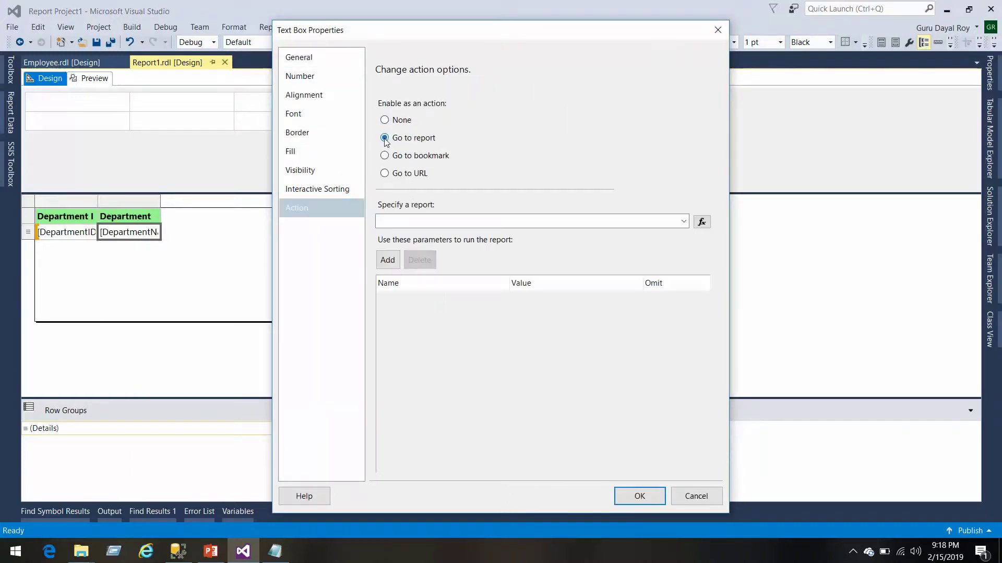
pyautogui.click(683, 221)
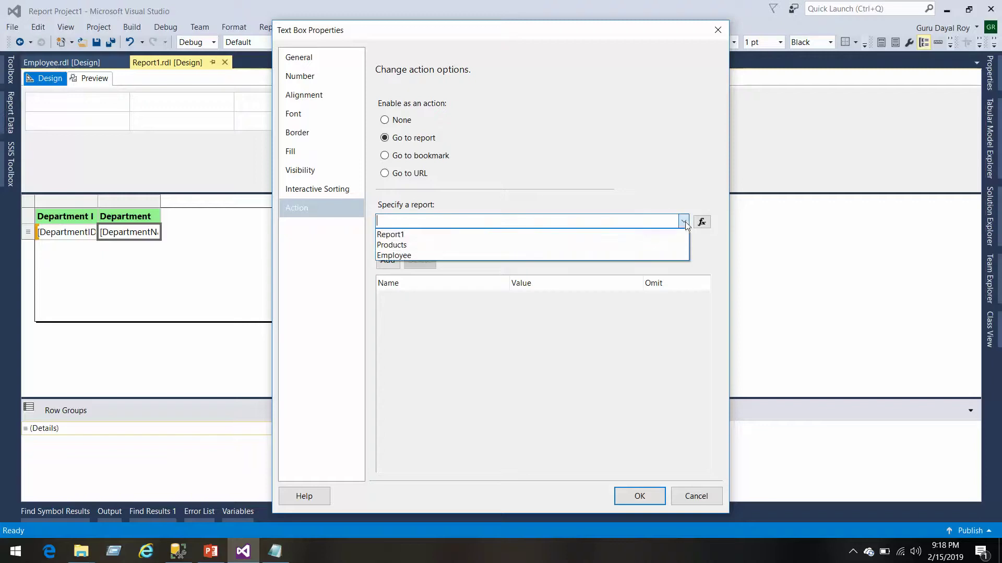
pyautogui.click(500, 254)
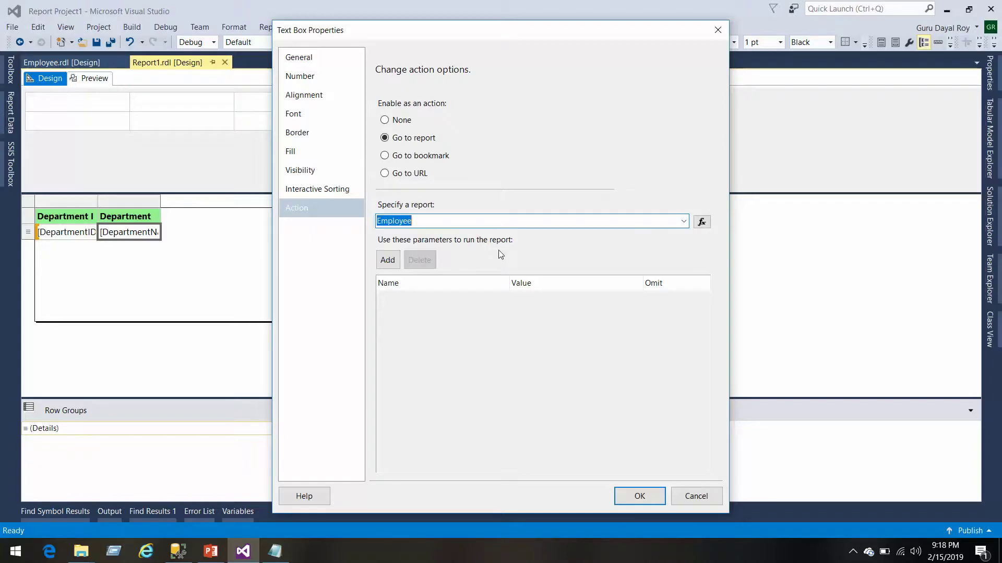
# Step: Pass DepartmentID = [DepartmentID] as the drillthrough parameter, confirm, and save Report1
pyautogui.click(398, 260)
pyautogui.click(510, 301)
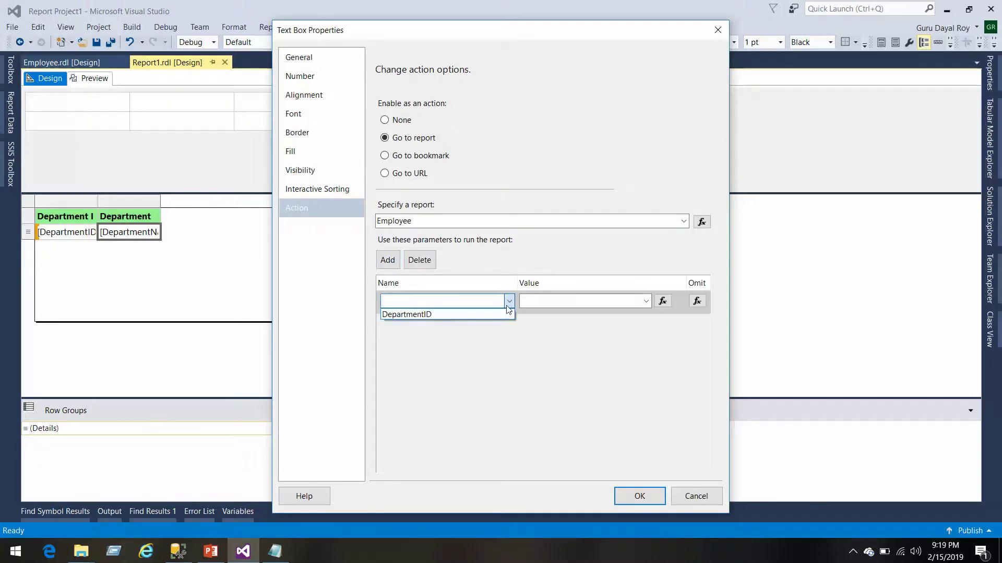
pyautogui.click(467, 315)
pyautogui.click(647, 300)
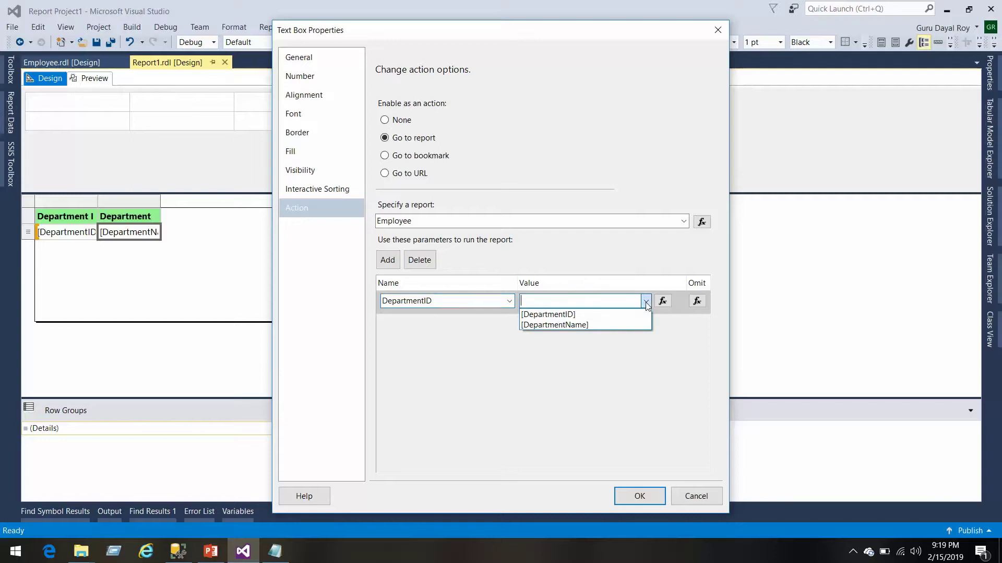
pyautogui.click(618, 316)
pyautogui.click(639, 495)
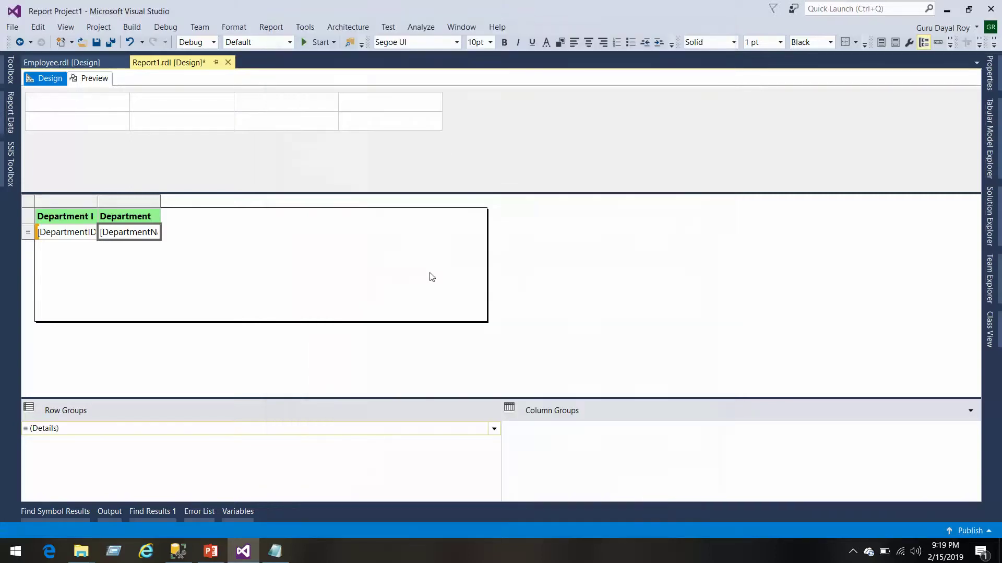
pyautogui.hotkey('ctrl', 's')
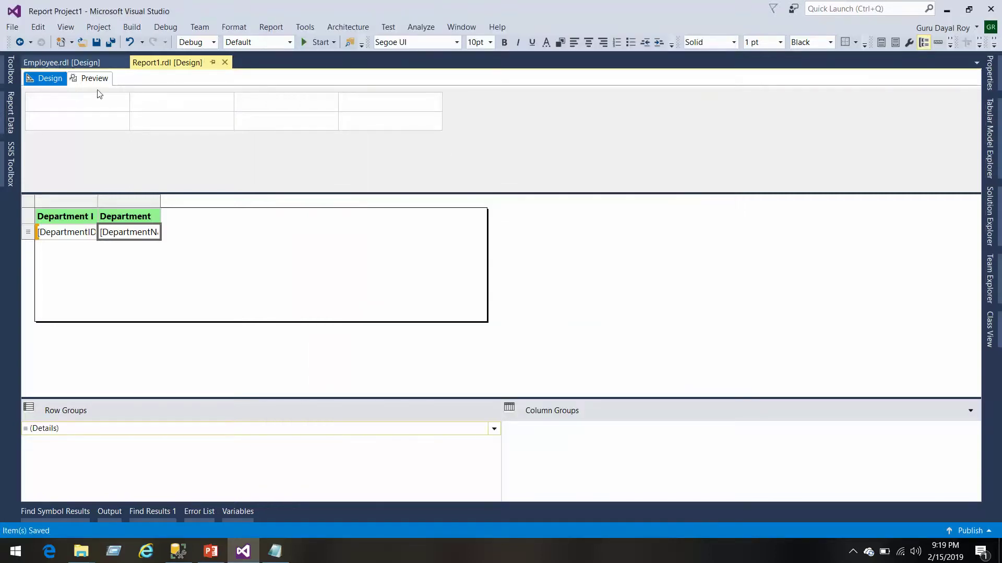
pyautogui.click(93, 79)
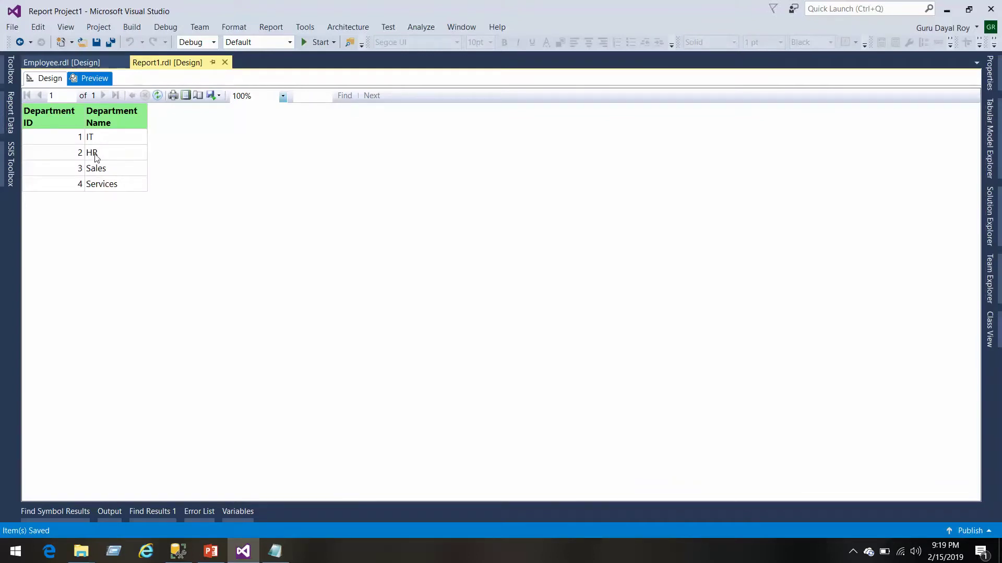
pyautogui.click(96, 155)
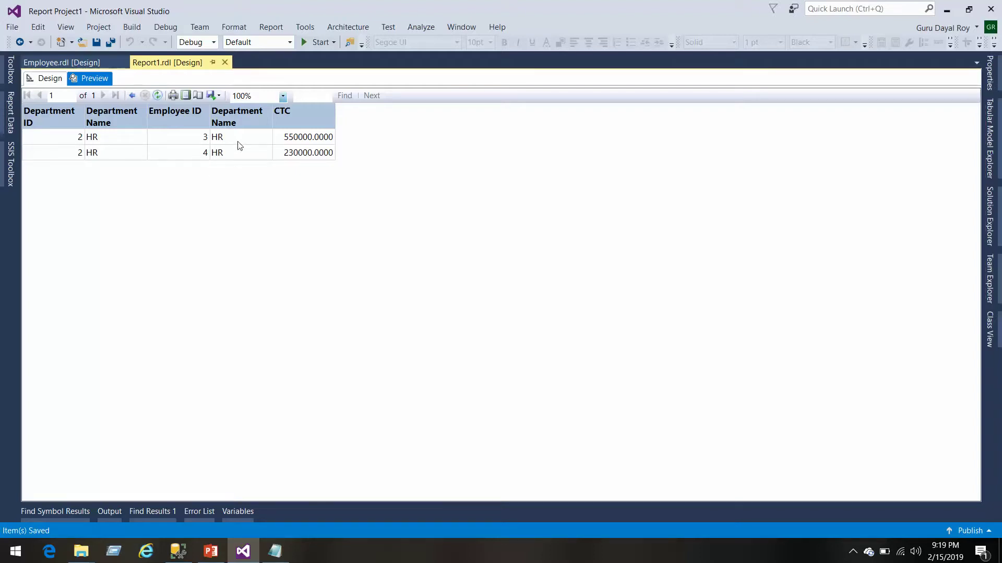
pyautogui.click(50, 79)
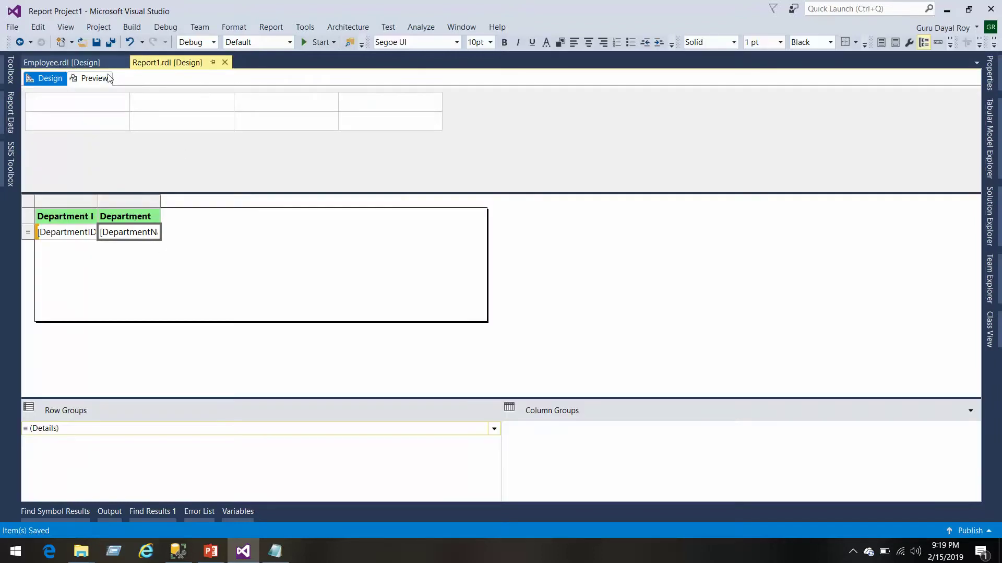
# Step: In Employee.rdl, bind the fourth detail cell to EmployeeName and retitle its header 'Emp Name'
pyautogui.click(94, 63)
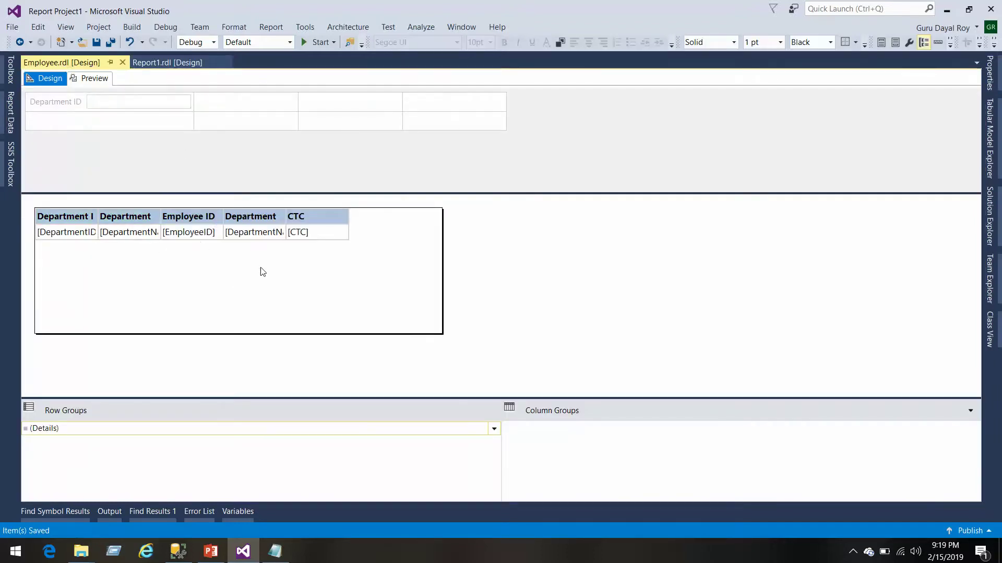
pyautogui.click(280, 230)
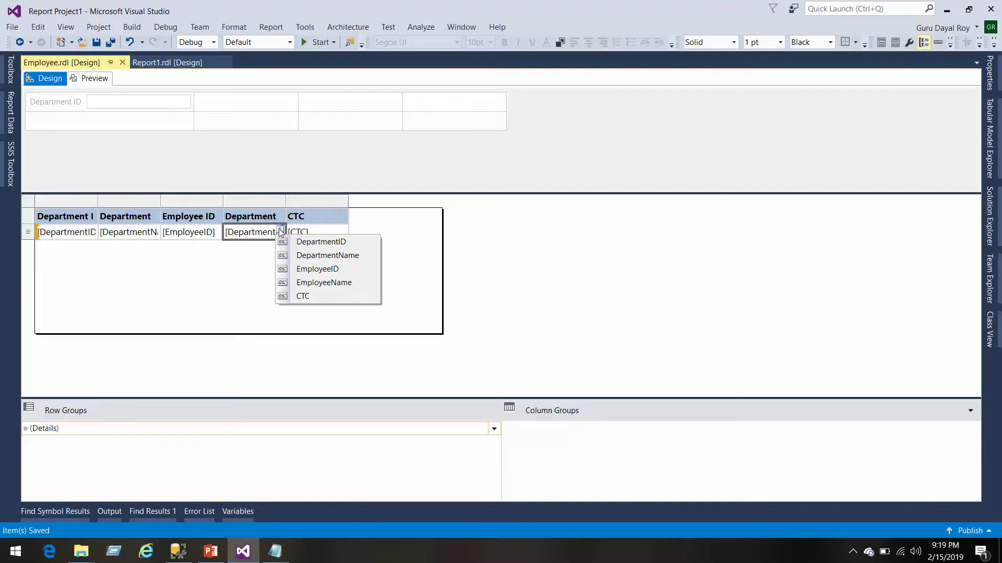
pyautogui.click(318, 283)
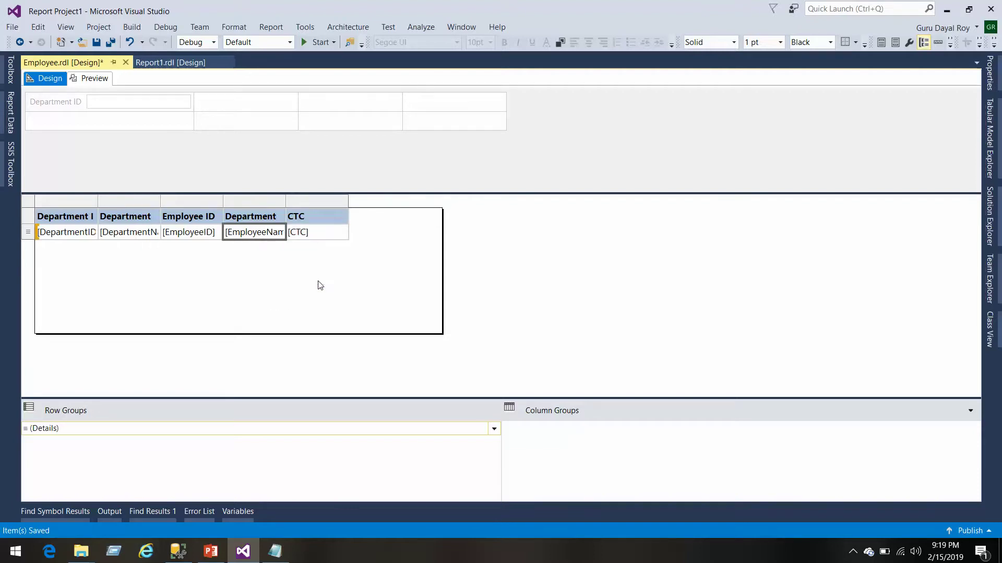
pyautogui.doubleClick(265, 224)
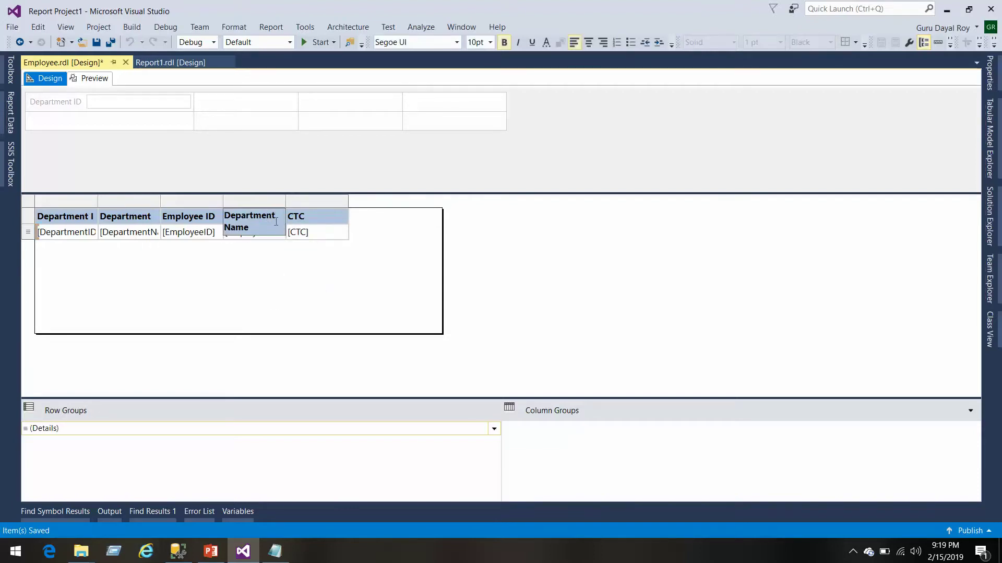
pyautogui.moveTo(246, 224); pyautogui.dragTo(221, 213)
pyautogui.write('Emp')
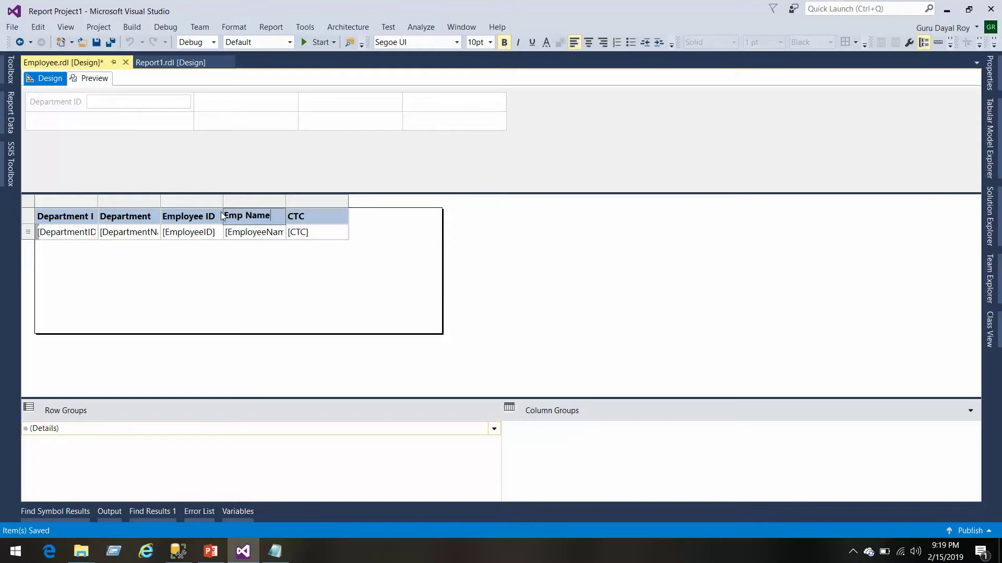
# Step: Preview Report1, drill through from IT to its employees, then bring PowerPoint forward
pyautogui.click(183, 63)
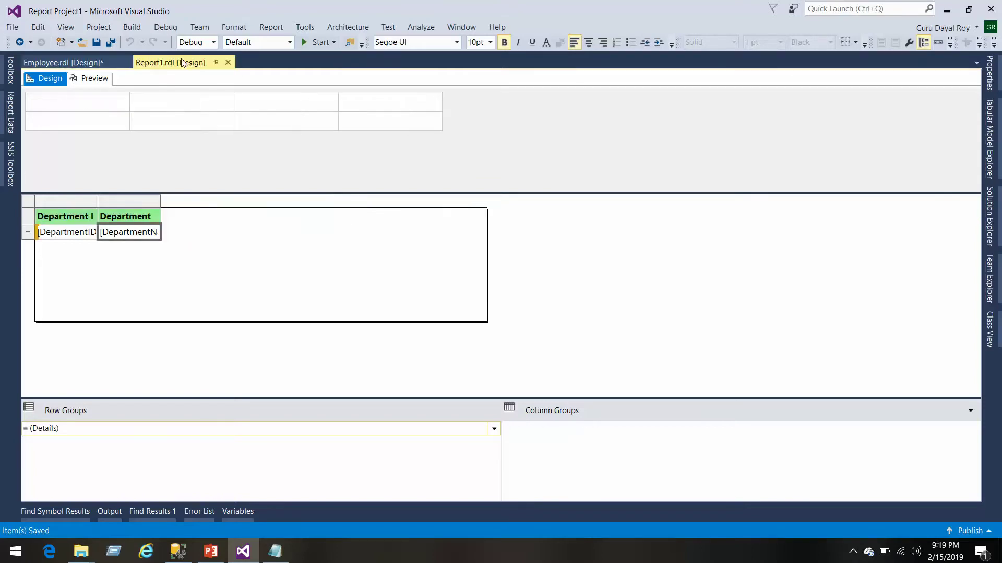
pyautogui.click(97, 79)
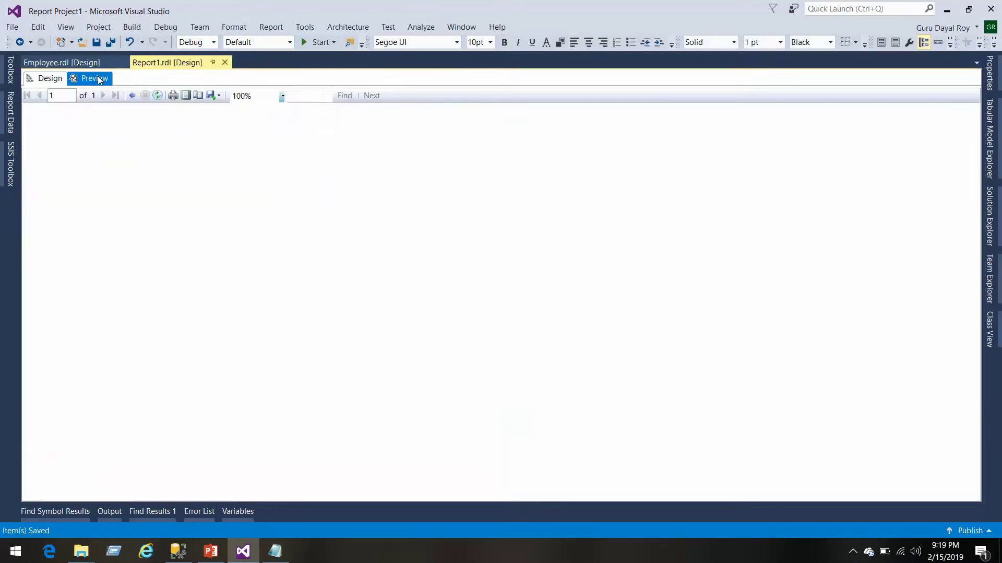
pyautogui.click(90, 138)
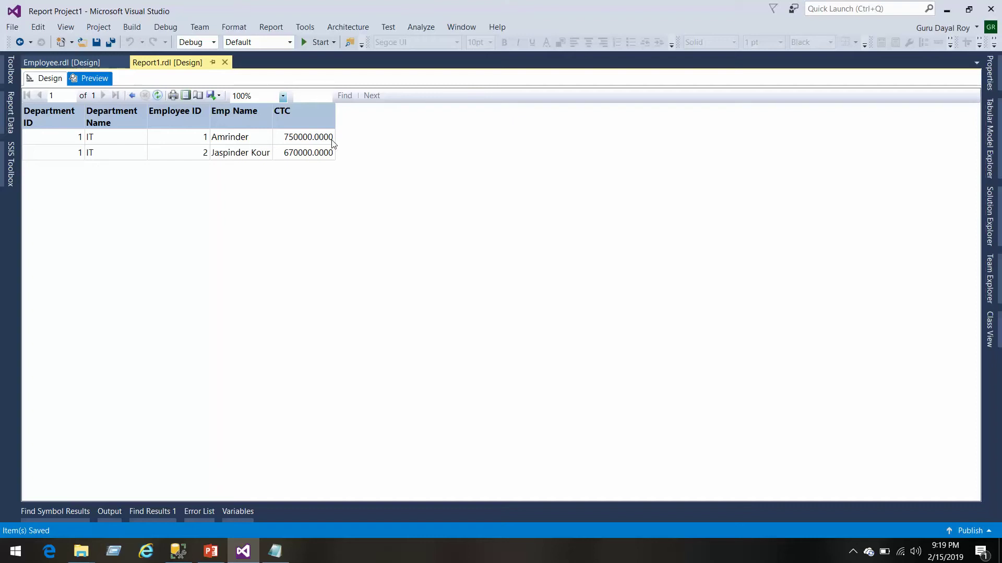
pyautogui.click(216, 560)
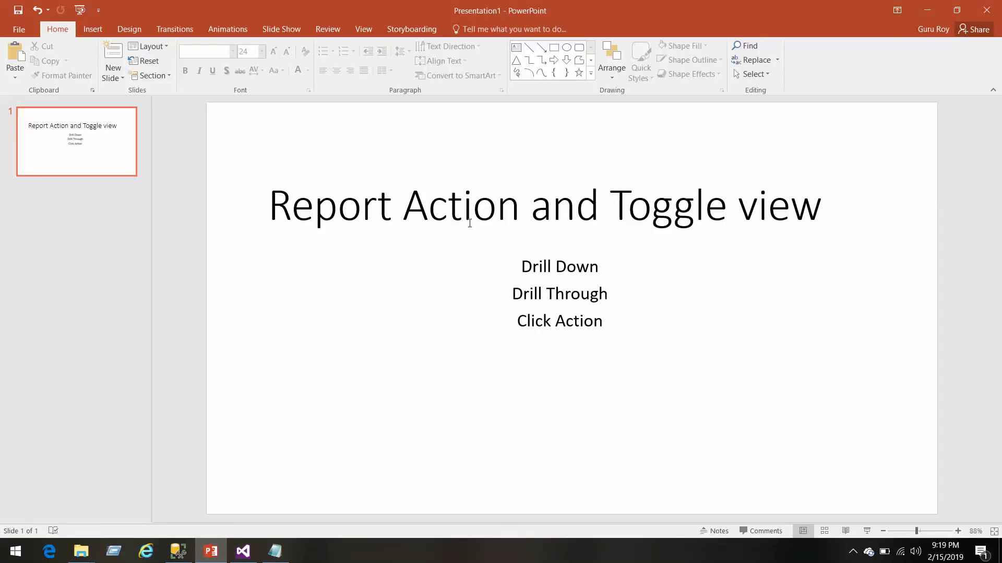